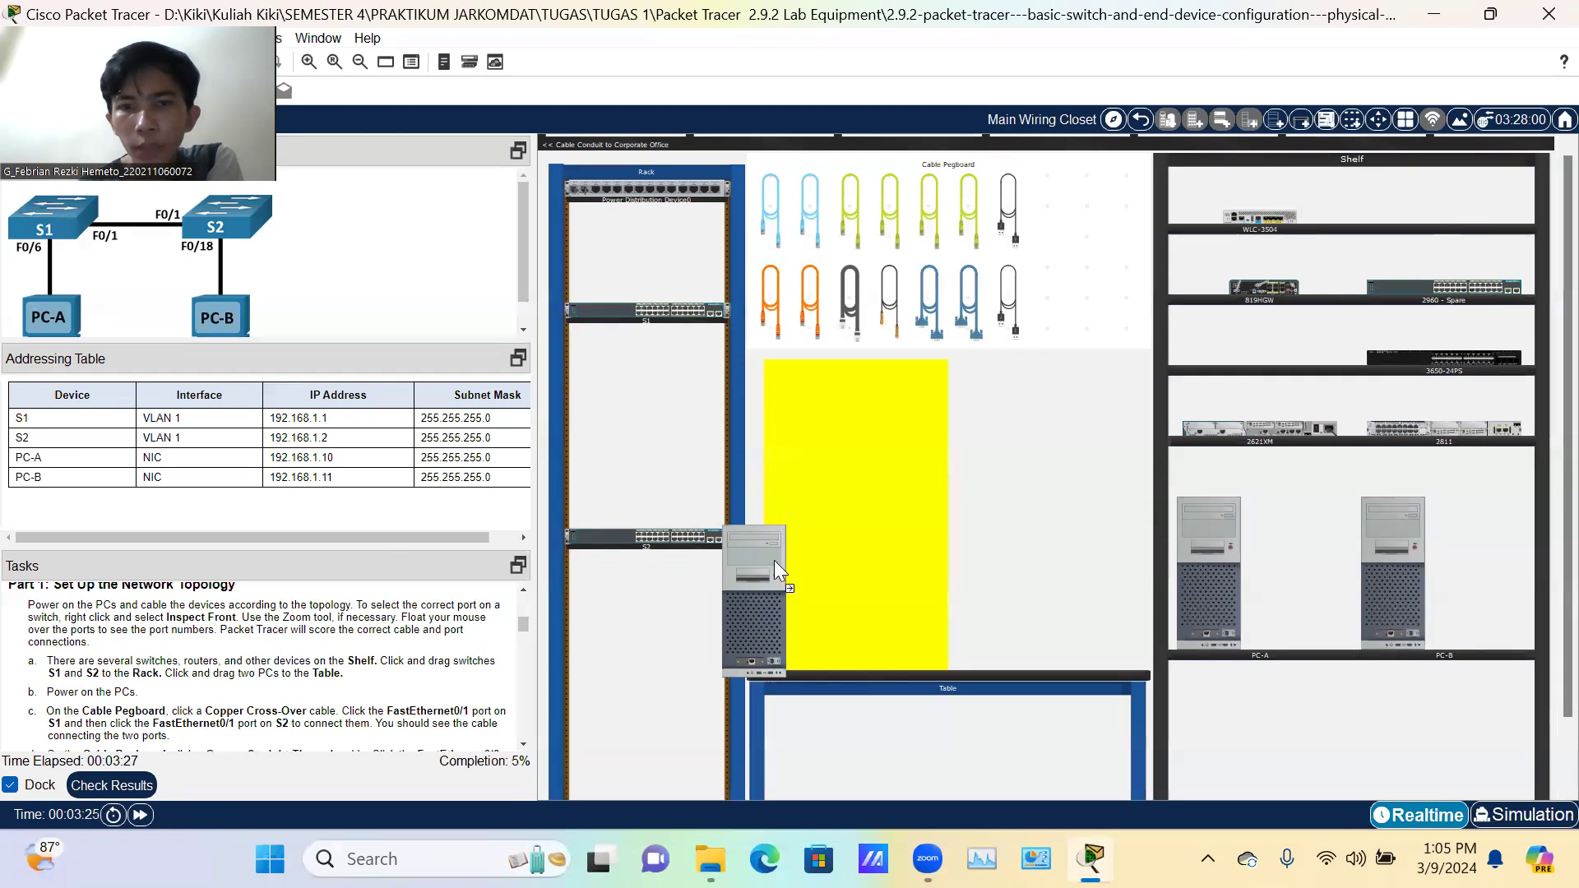
Step: Move PC-B from the shelf onto the table and power on both PC-A and PC-B
{"action": "left_click_drag", "start_coordinate": [1409, 567], "coordinate": [1085, 556]}
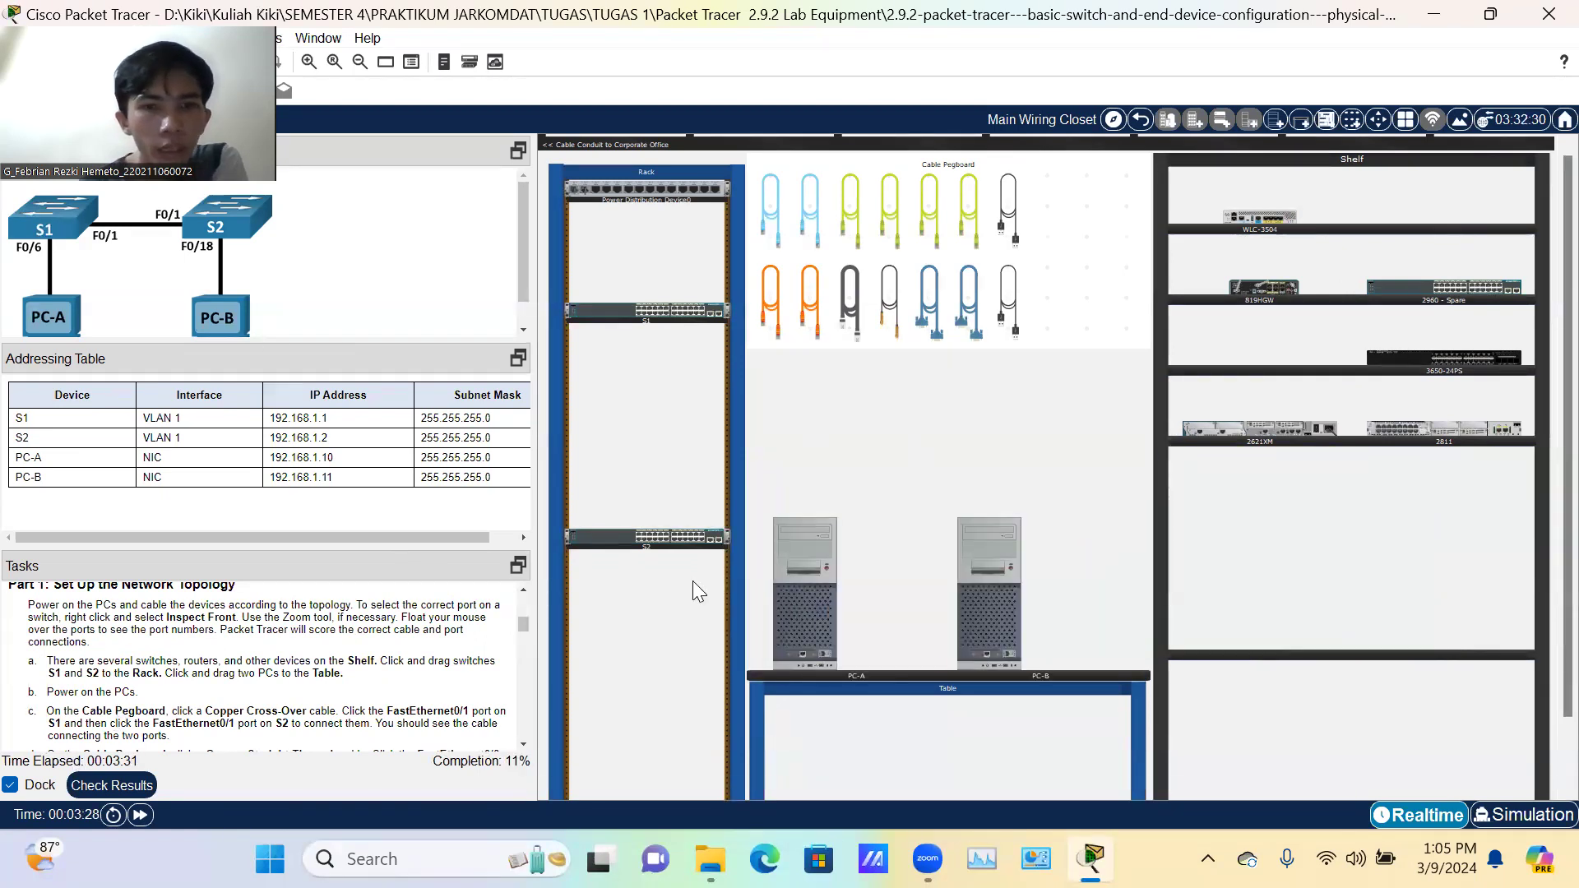
{"action": "left_click", "coordinate": [798, 582]}
{"action": "left_click", "coordinate": [880, 262]}
{"action": "left_click", "coordinate": [1387, 18]}
{"action": "left_click", "coordinate": [989, 584]}
{"action": "left_click", "coordinate": [880, 262]}
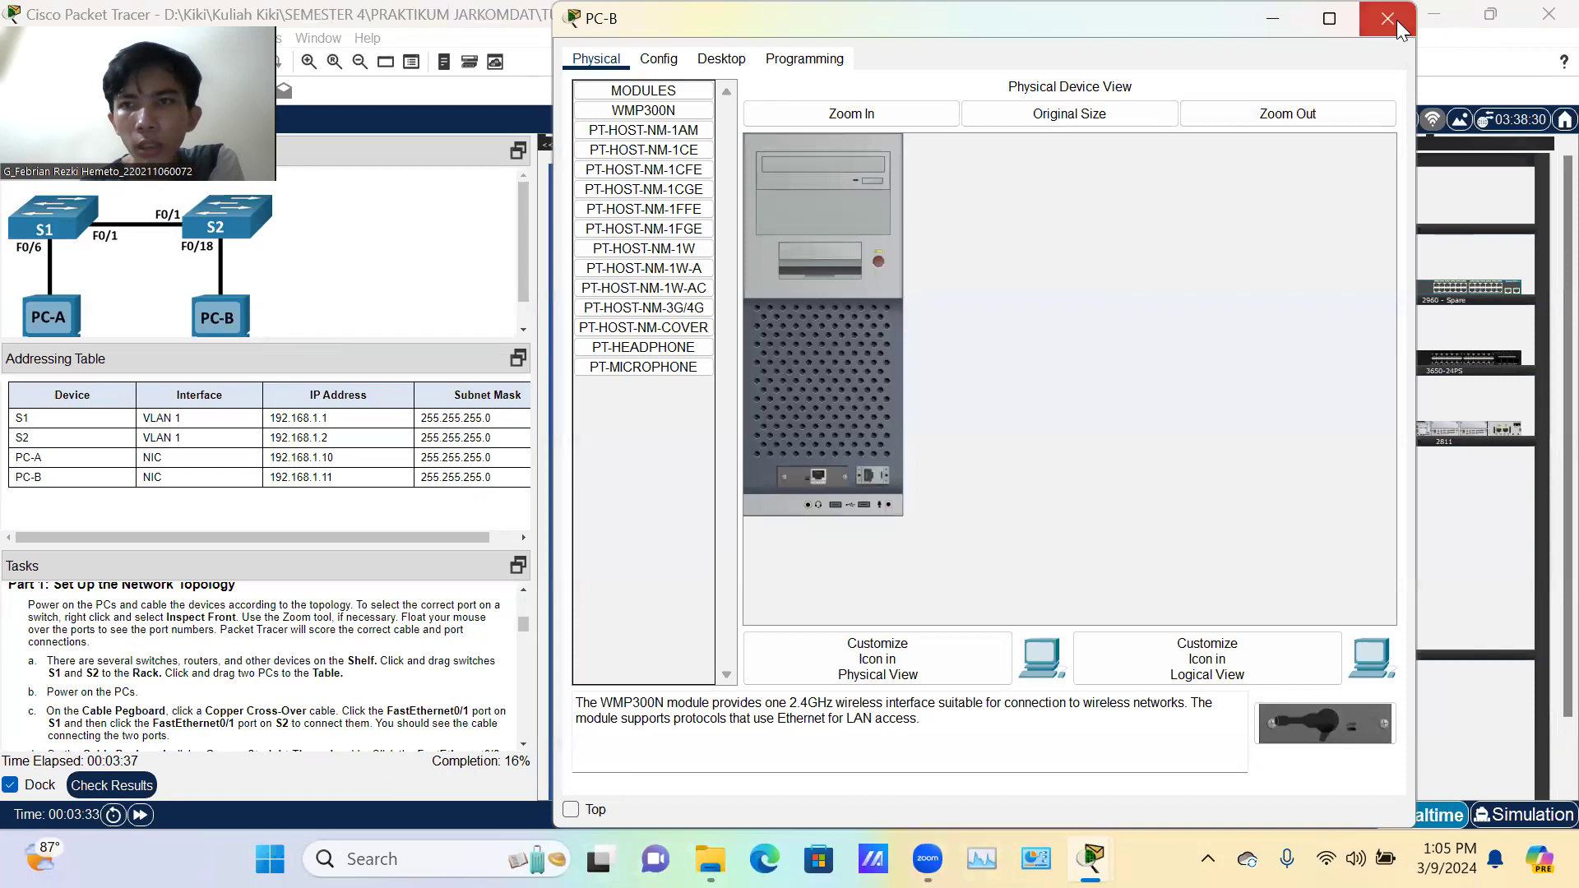
{"action": "left_click", "coordinate": [1401, 27]}
{"action": "left_click", "coordinate": [806, 618]}
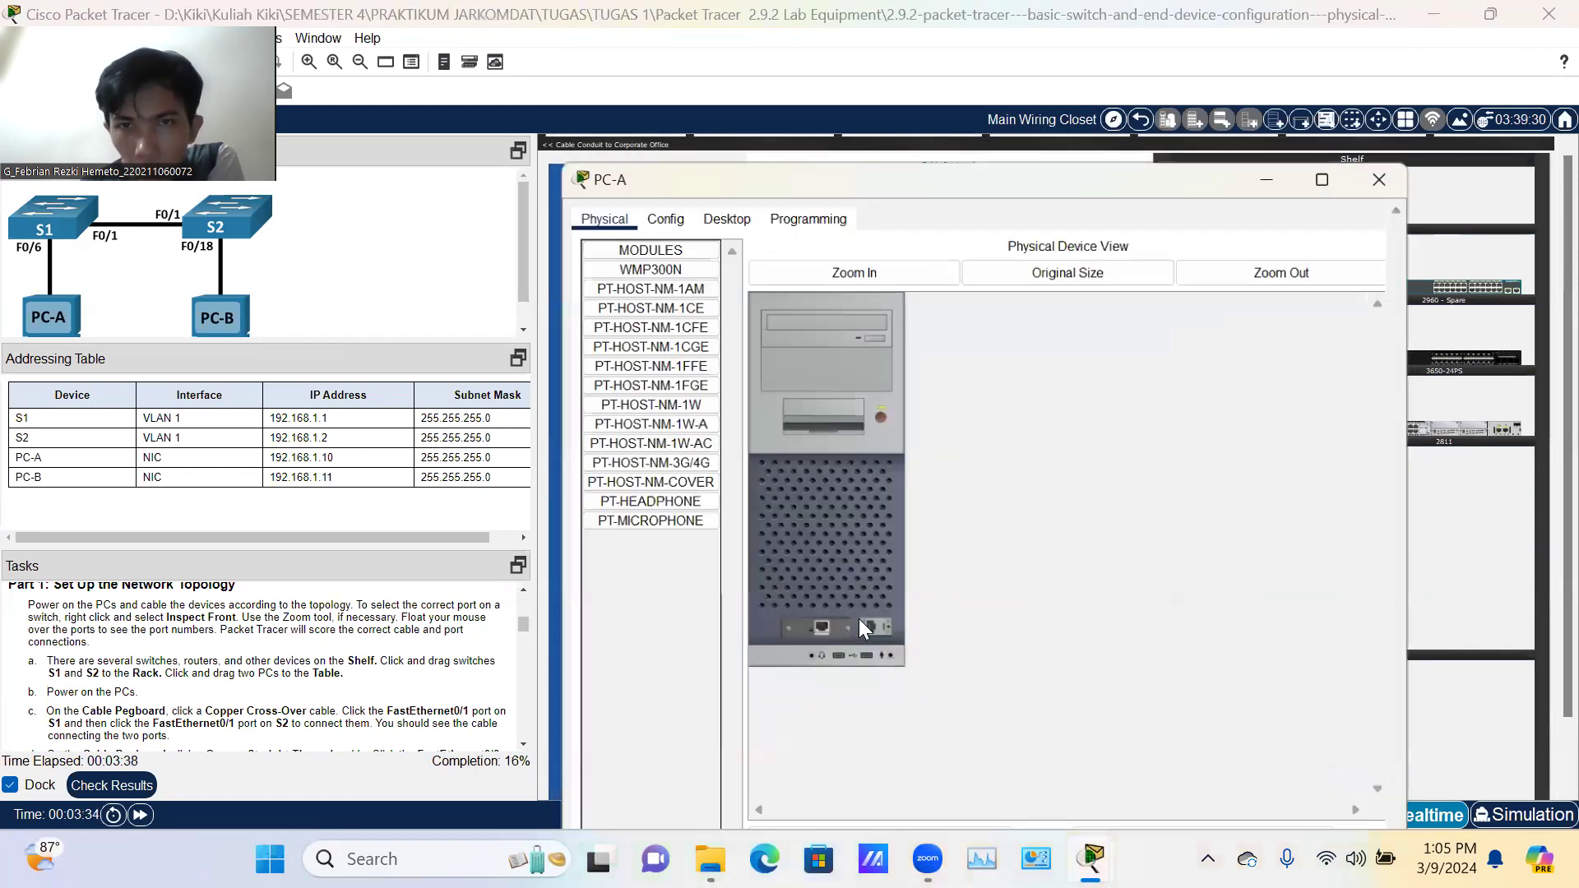
{"action": "left_click", "coordinate": [1395, 18]}
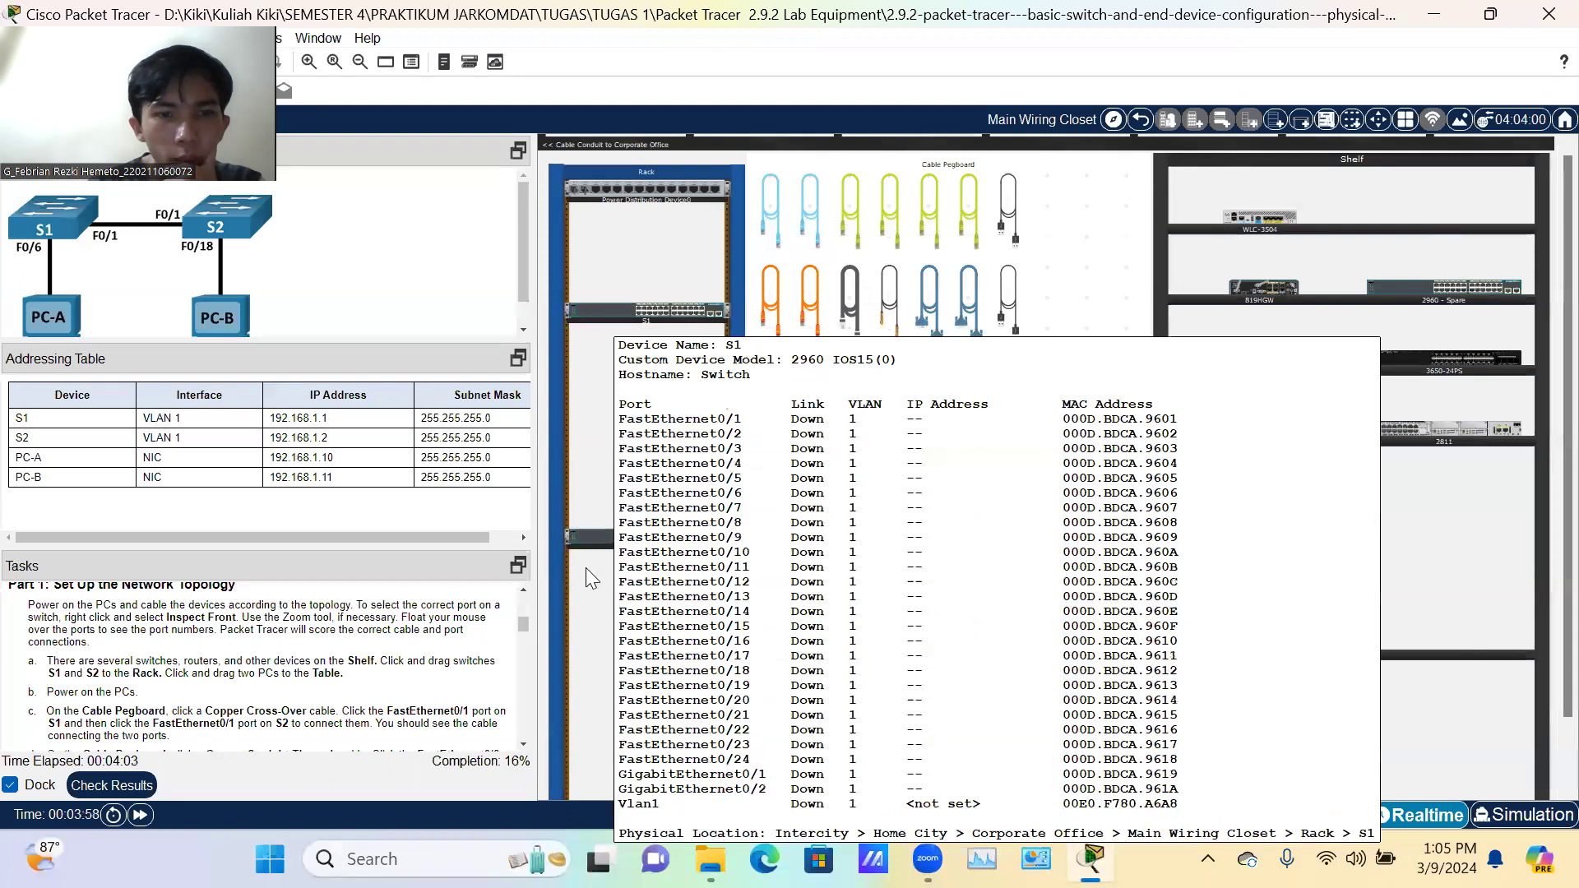
Step: Connect switch S1 to the FastEthernet0/1 port of switch S2 with a Copper Cross-Over cable
{"action": "left_click", "coordinate": [776, 305]}
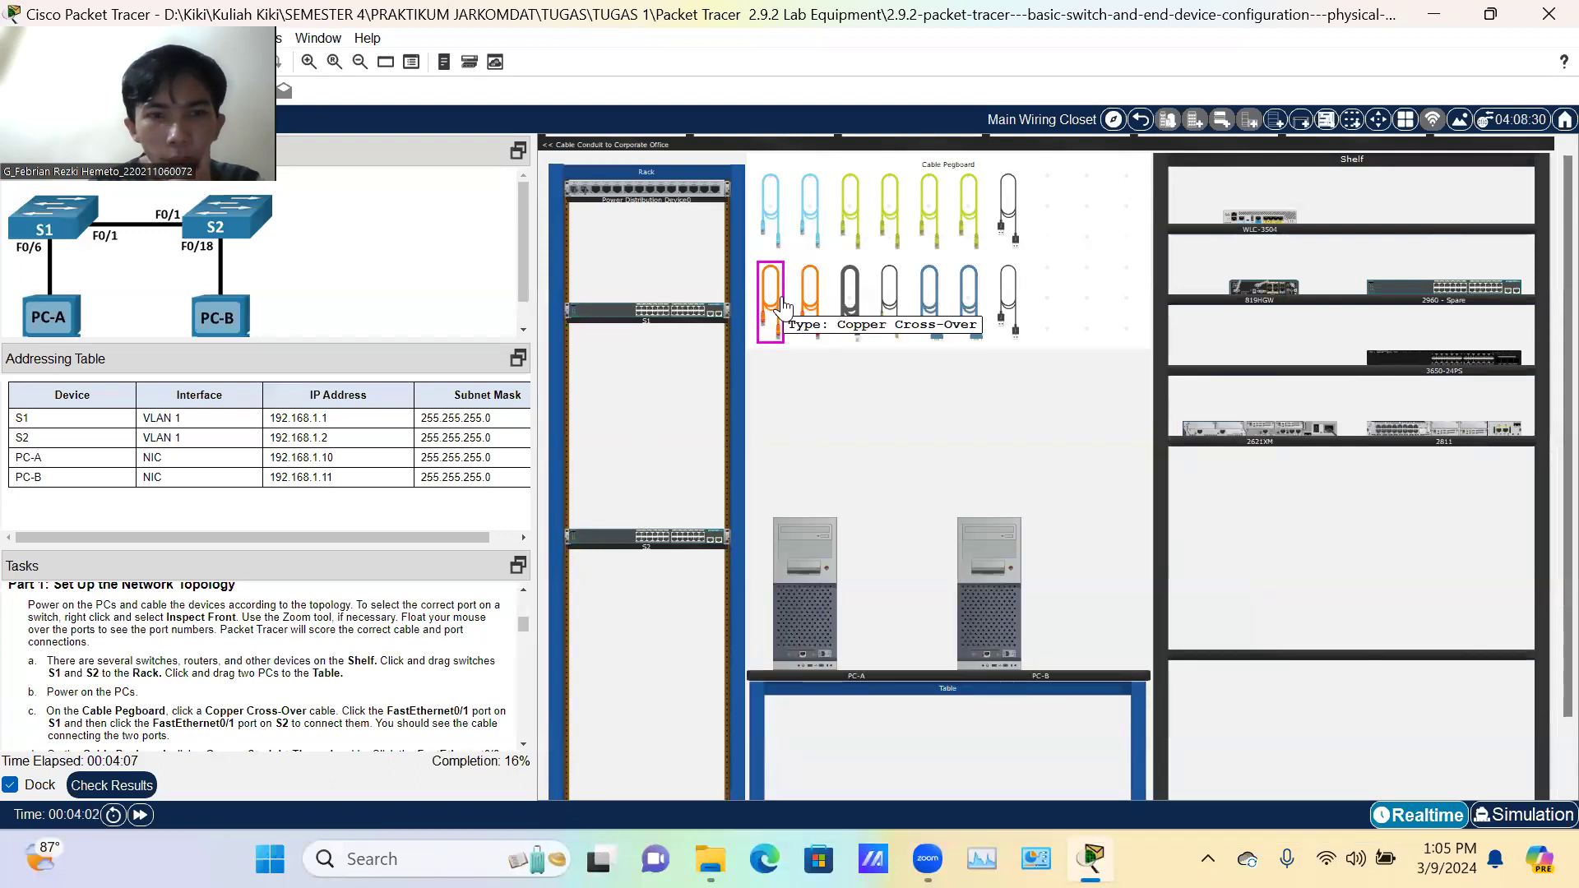
{"action": "left_click", "coordinate": [659, 298]}
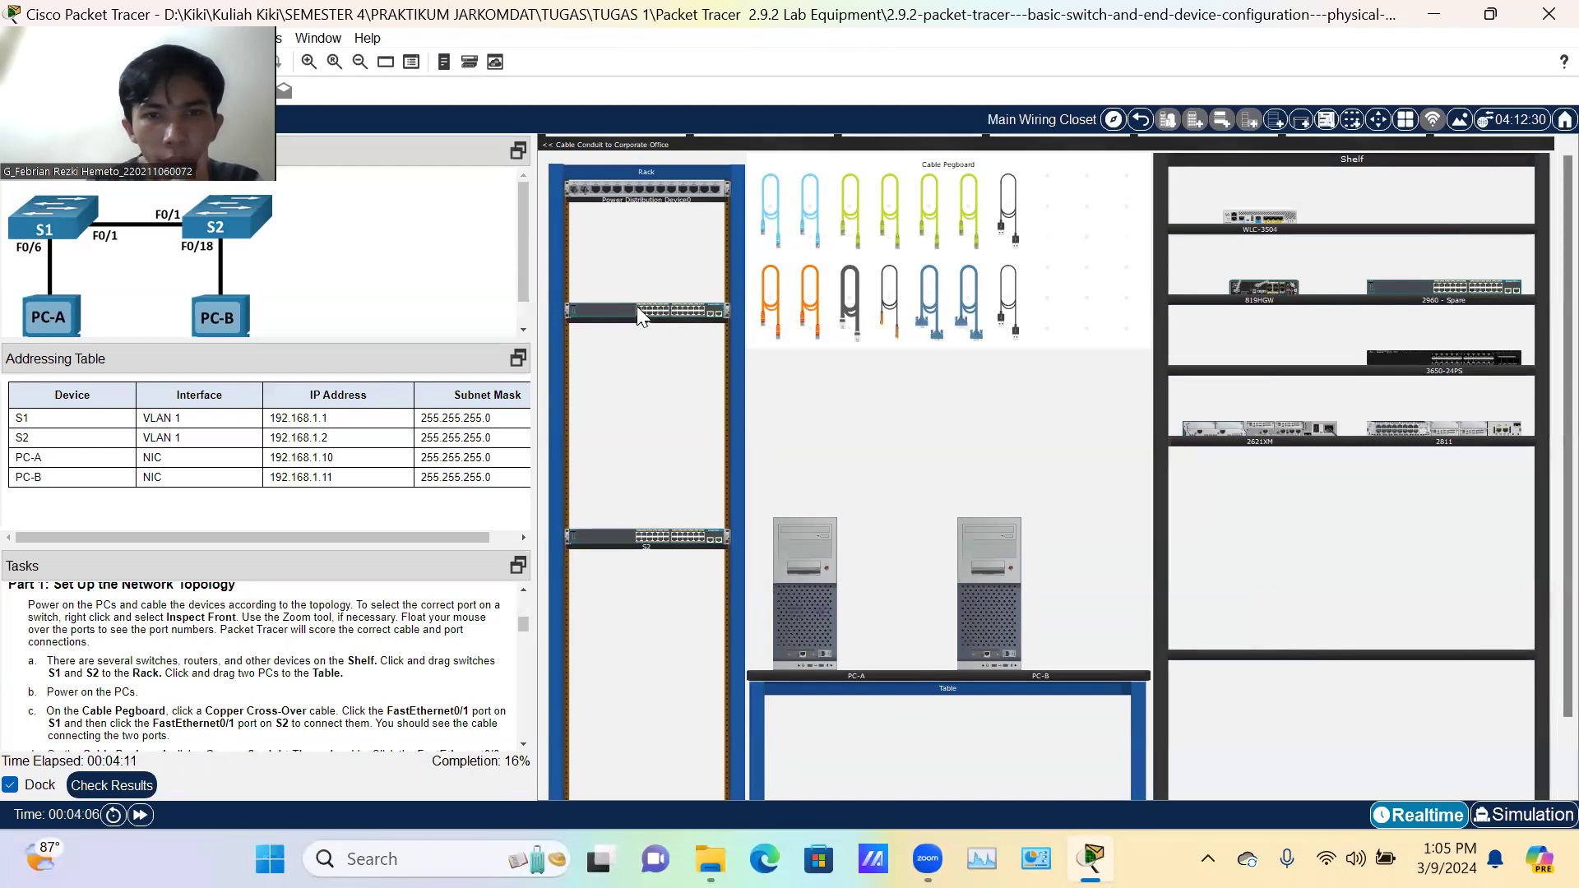
{"action": "left_click", "coordinate": [759, 309]}
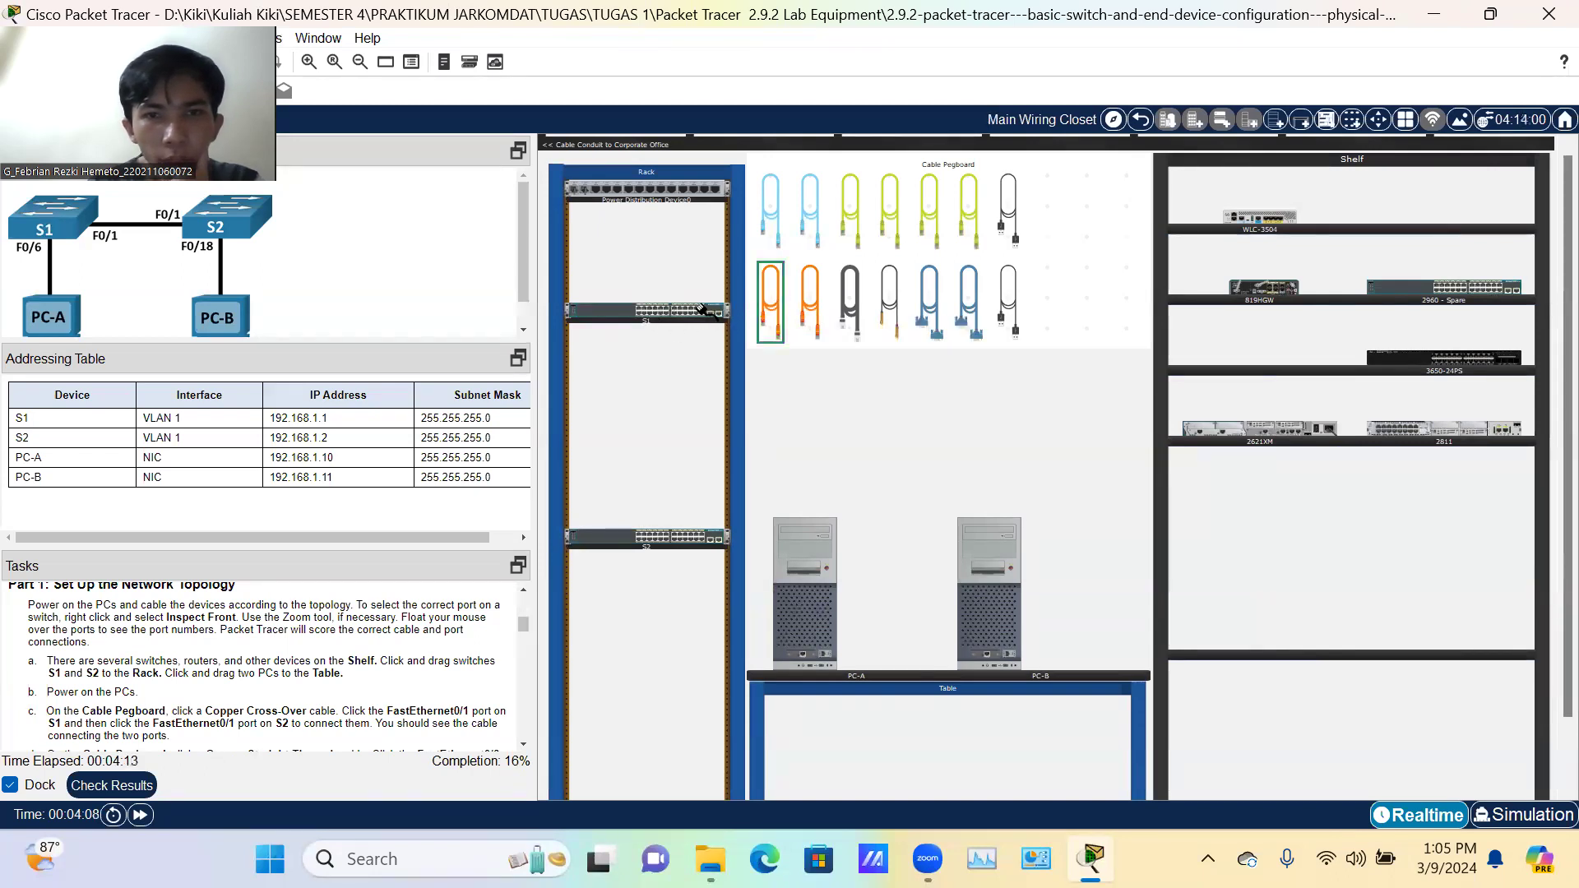
{"action": "left_click", "coordinate": [638, 309]}
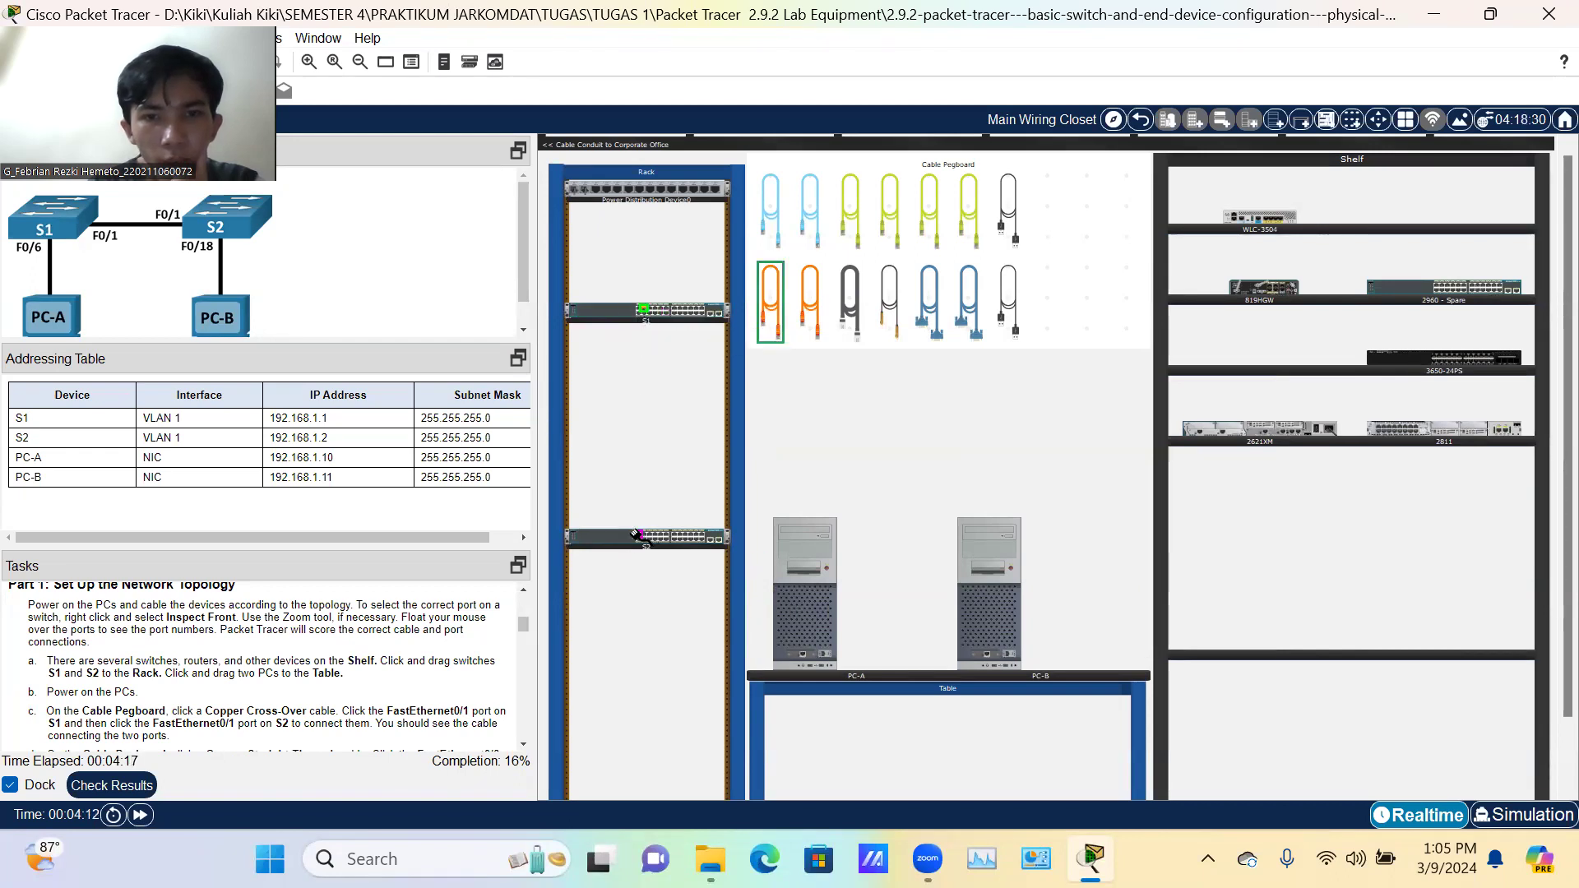
{"action": "left_click", "coordinate": [638, 536]}
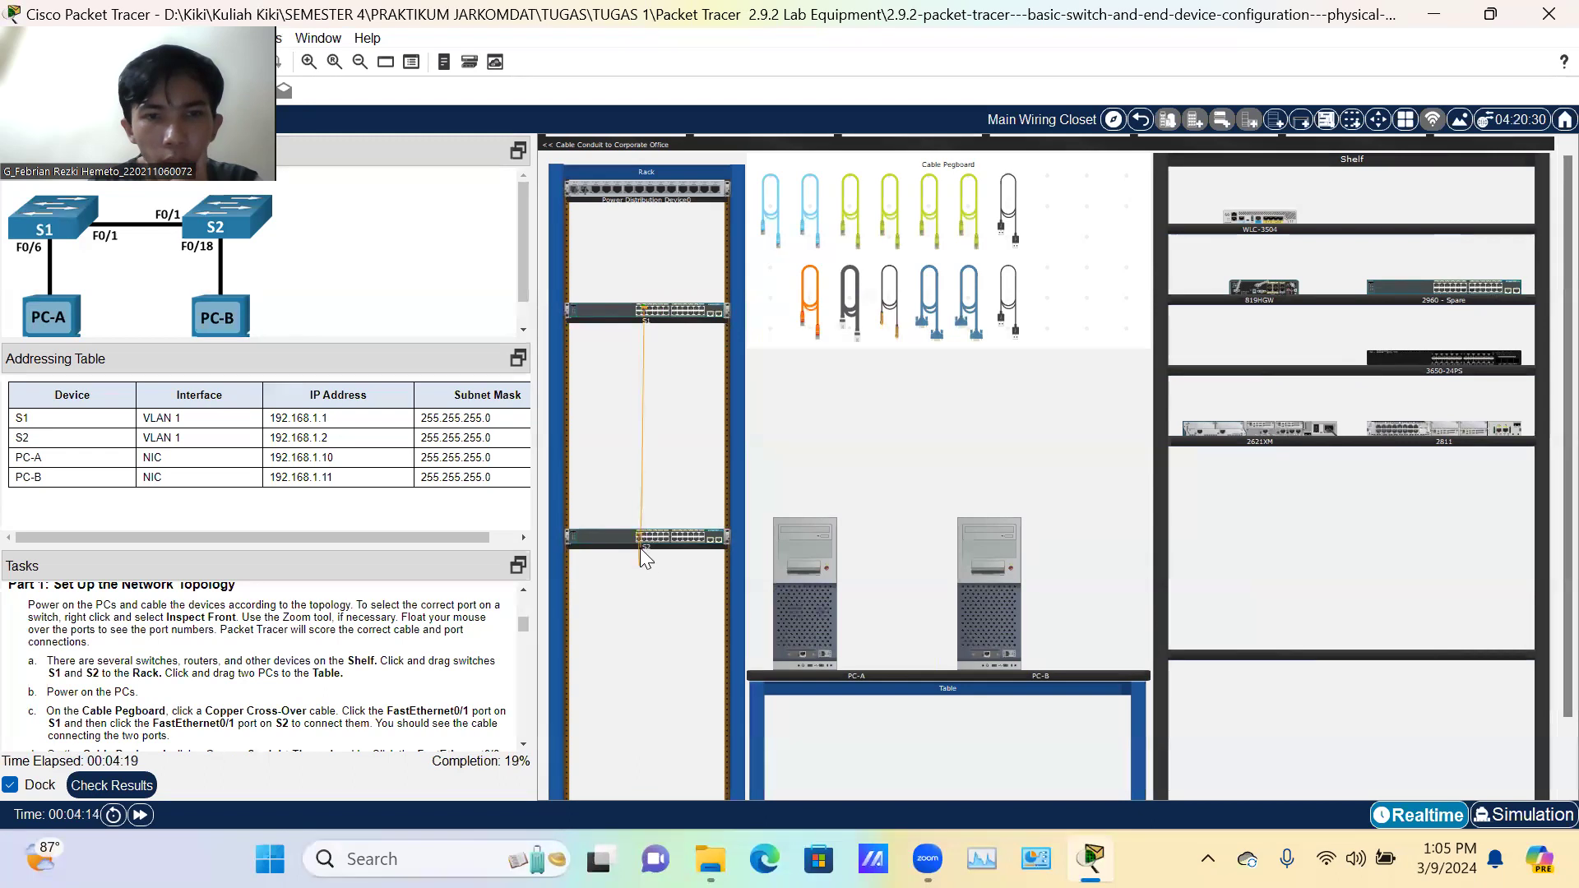
Step: Connect S1 FastEthernet0/6 to PC-A FastEthernet0 and S2 FastEthernet0/18 to PC-B FastEthernet0 with Copper Straight-Through cables
{"action": "scroll", "coordinate": [358, 722], "scroll_direction": "down", "scroll_amount": 1}
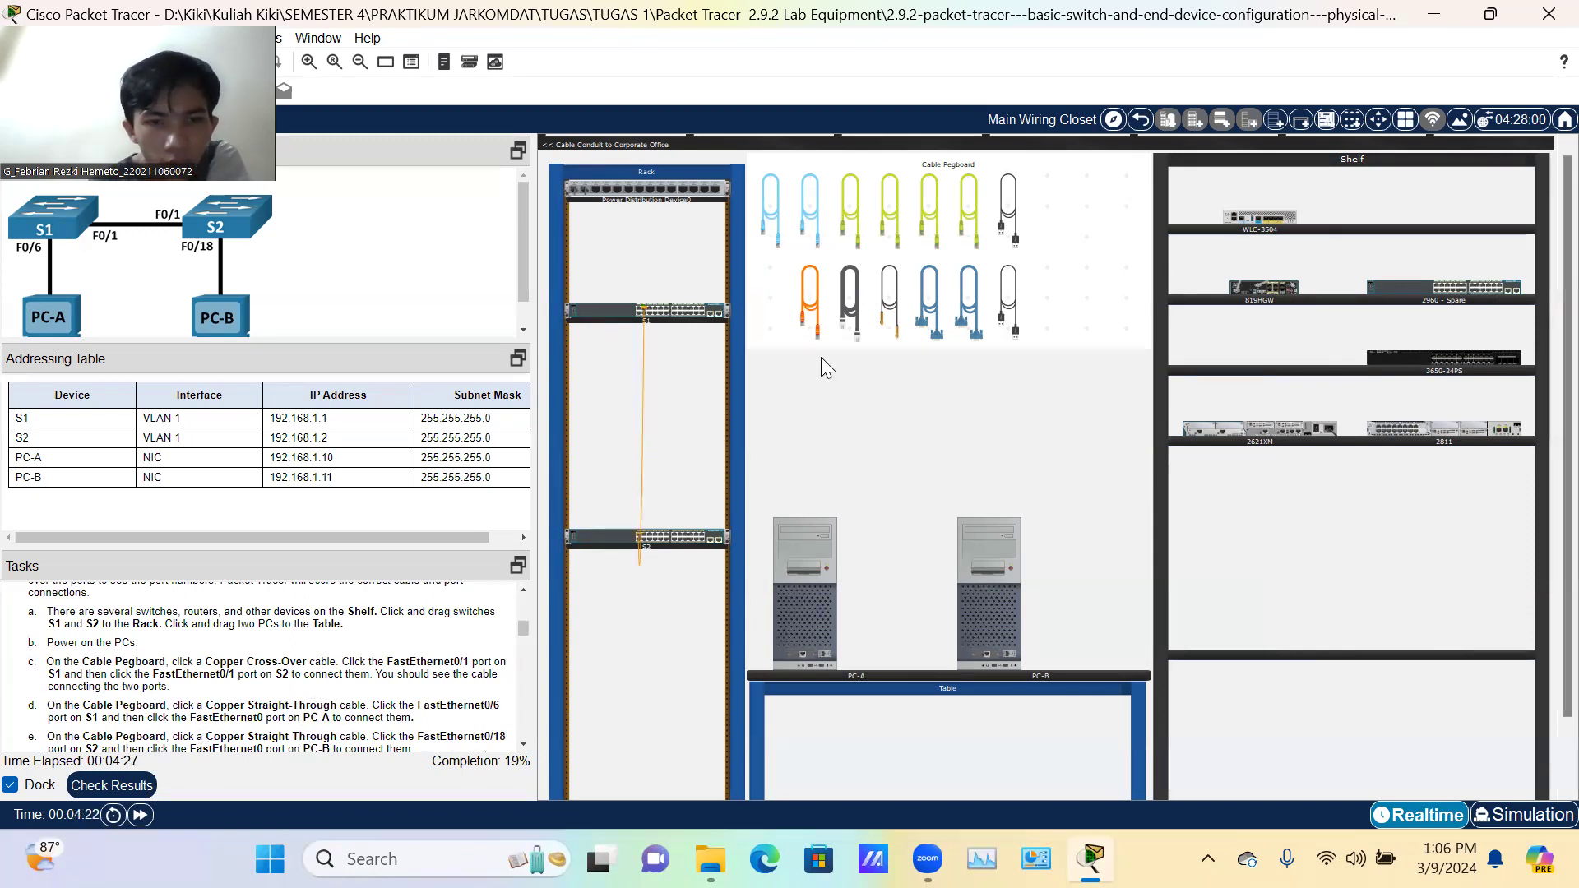
{"action": "left_click", "coordinate": [850, 210]}
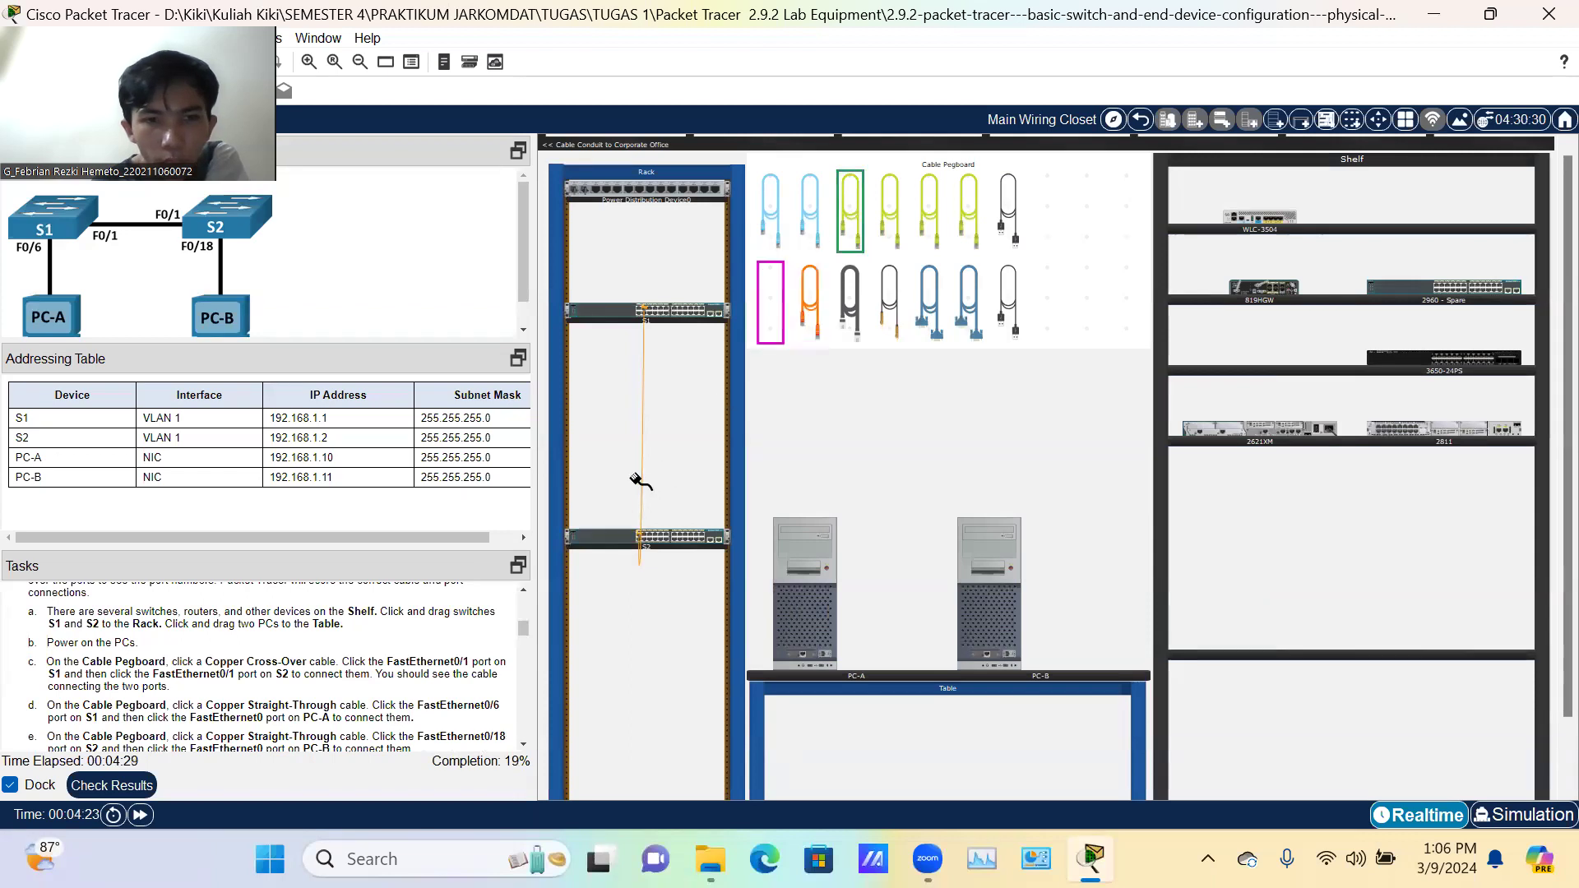
{"action": "left_click", "coordinate": [648, 314]}
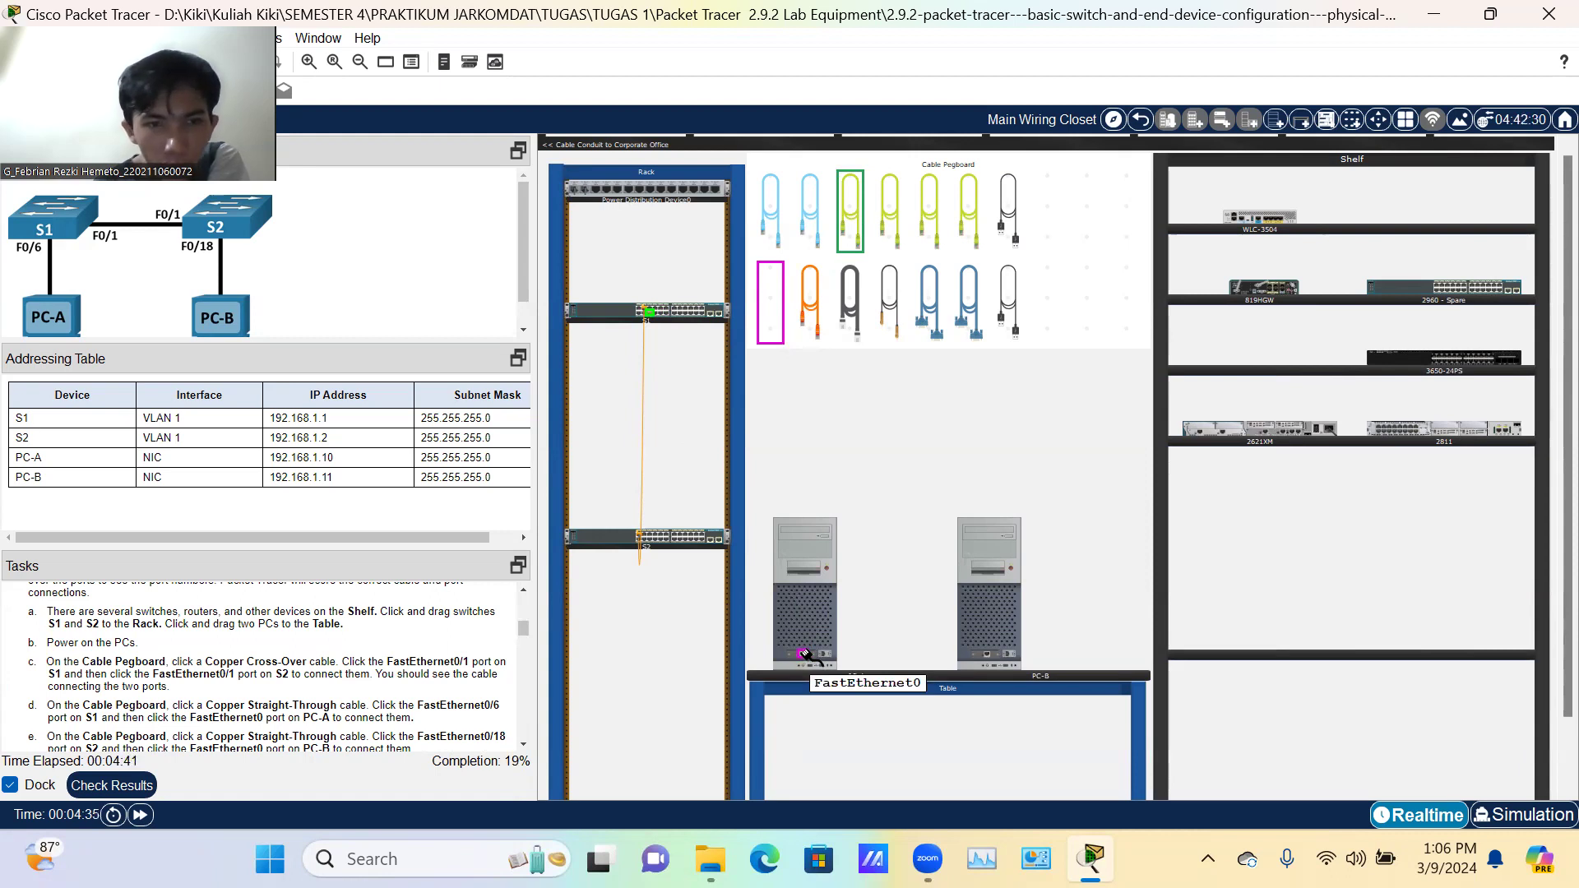
{"action": "left_click", "coordinate": [804, 654]}
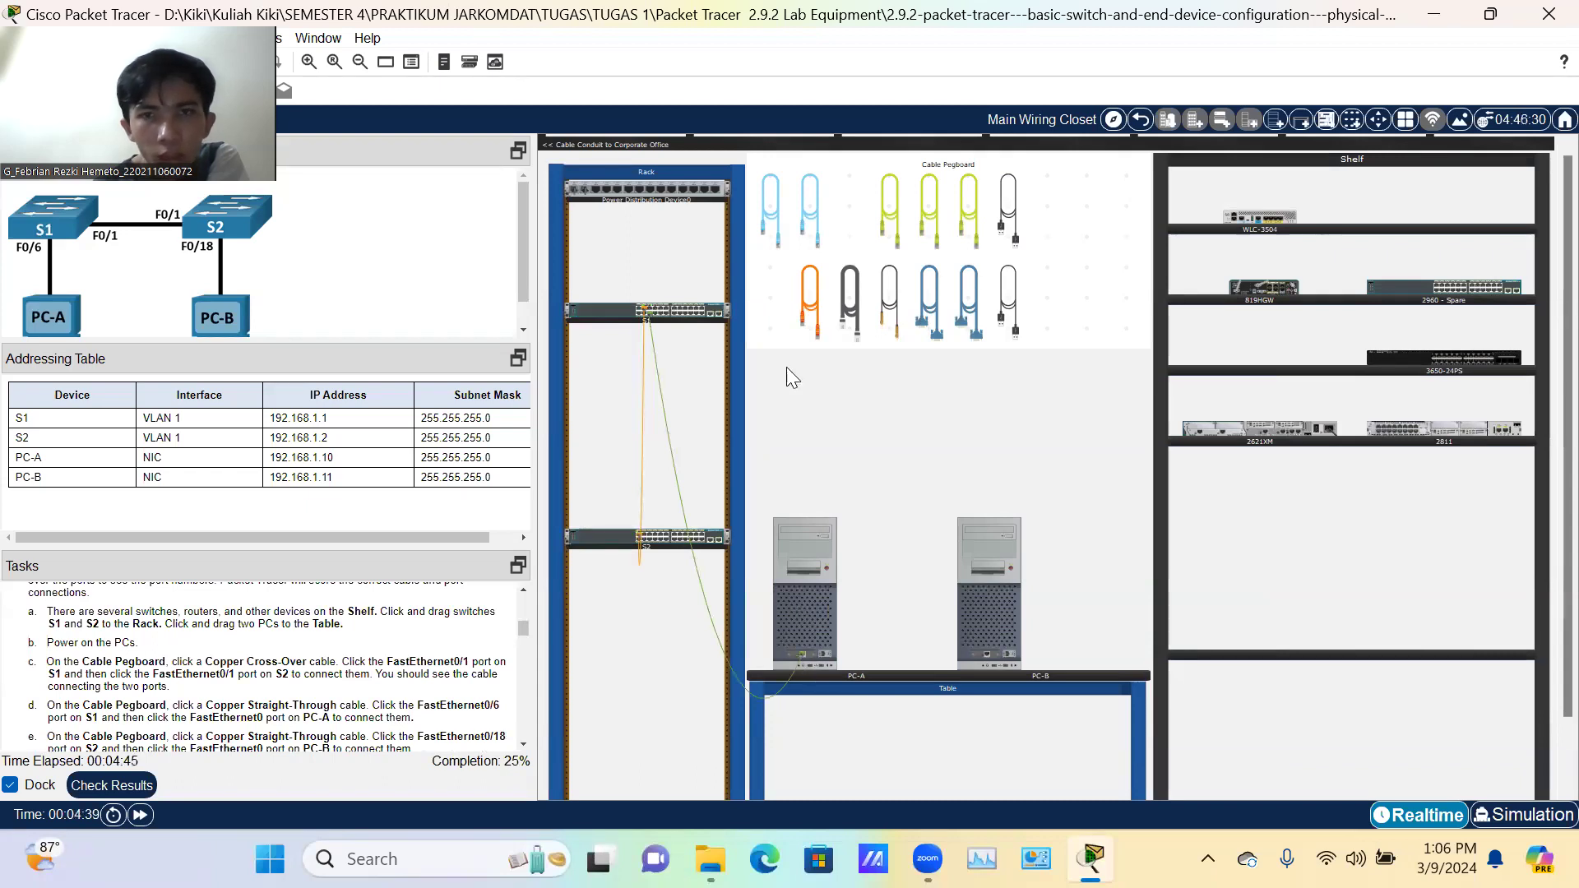
{"action": "left_click", "coordinate": [886, 238]}
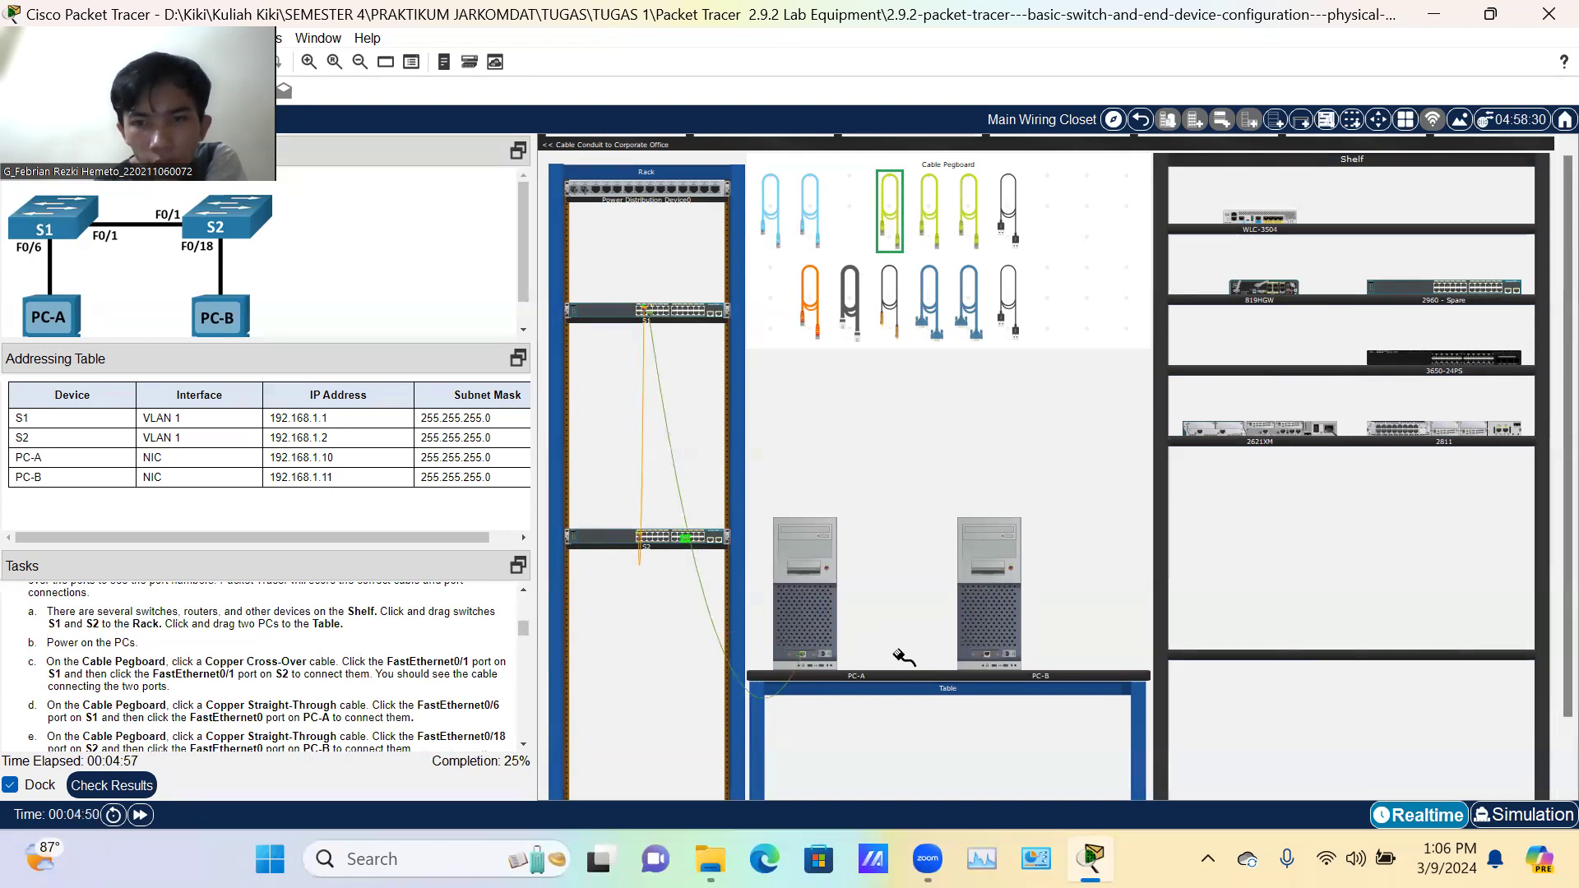
{"action": "left_click", "coordinate": [990, 652]}
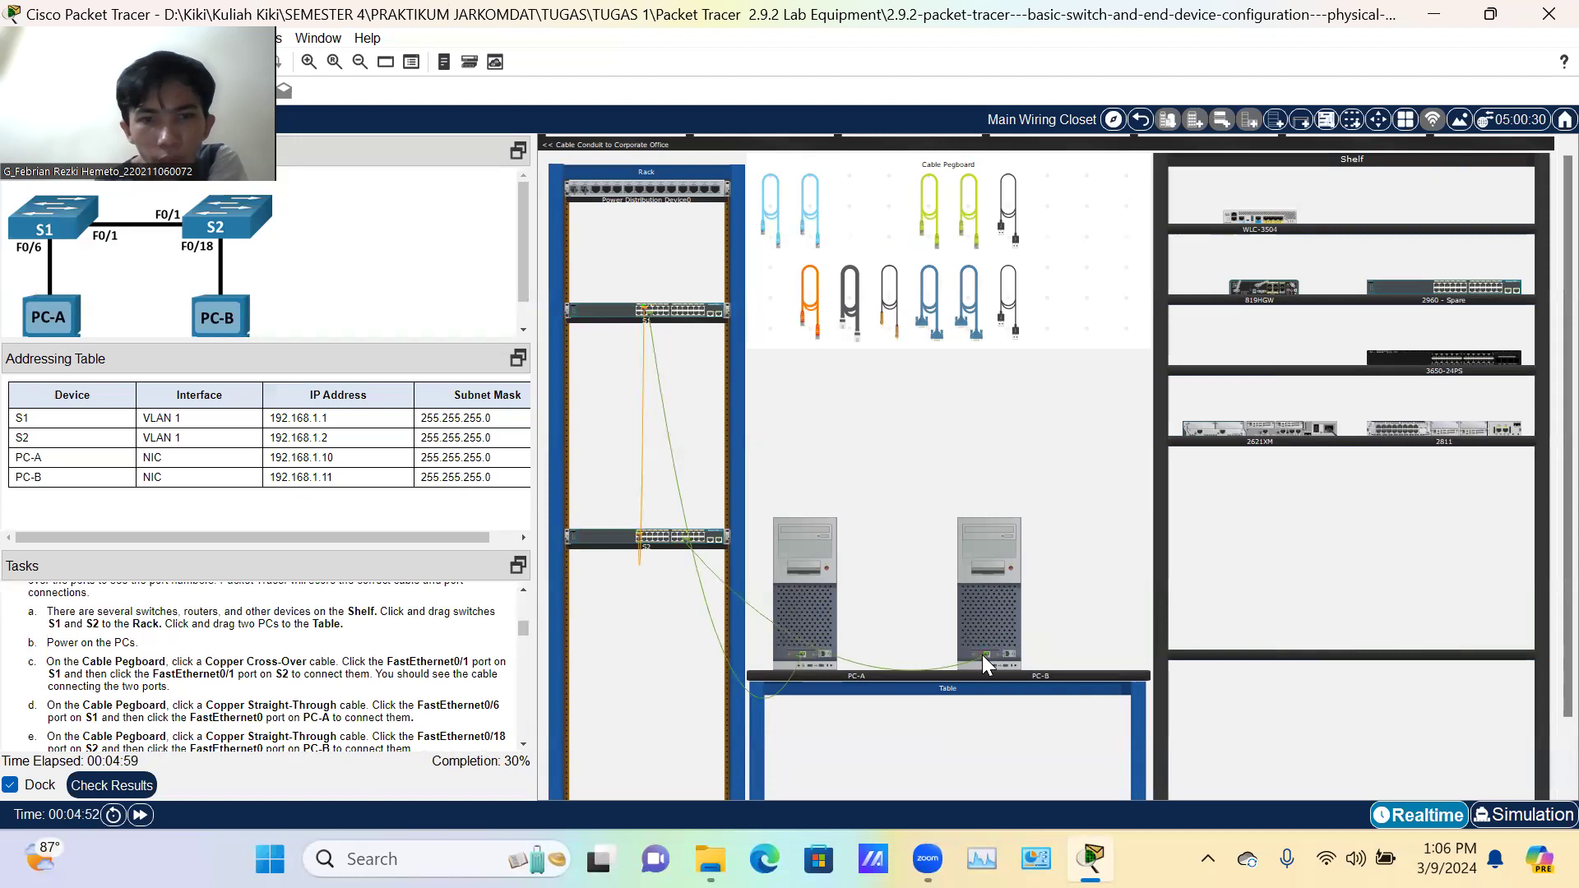
Step: Inspect the front ports of S1 and move its end of the Copper Cross-Over cable to FastEthernet0/1
{"action": "scroll", "coordinate": [460, 663], "scroll_direction": "down", "scroll_amount": 2}
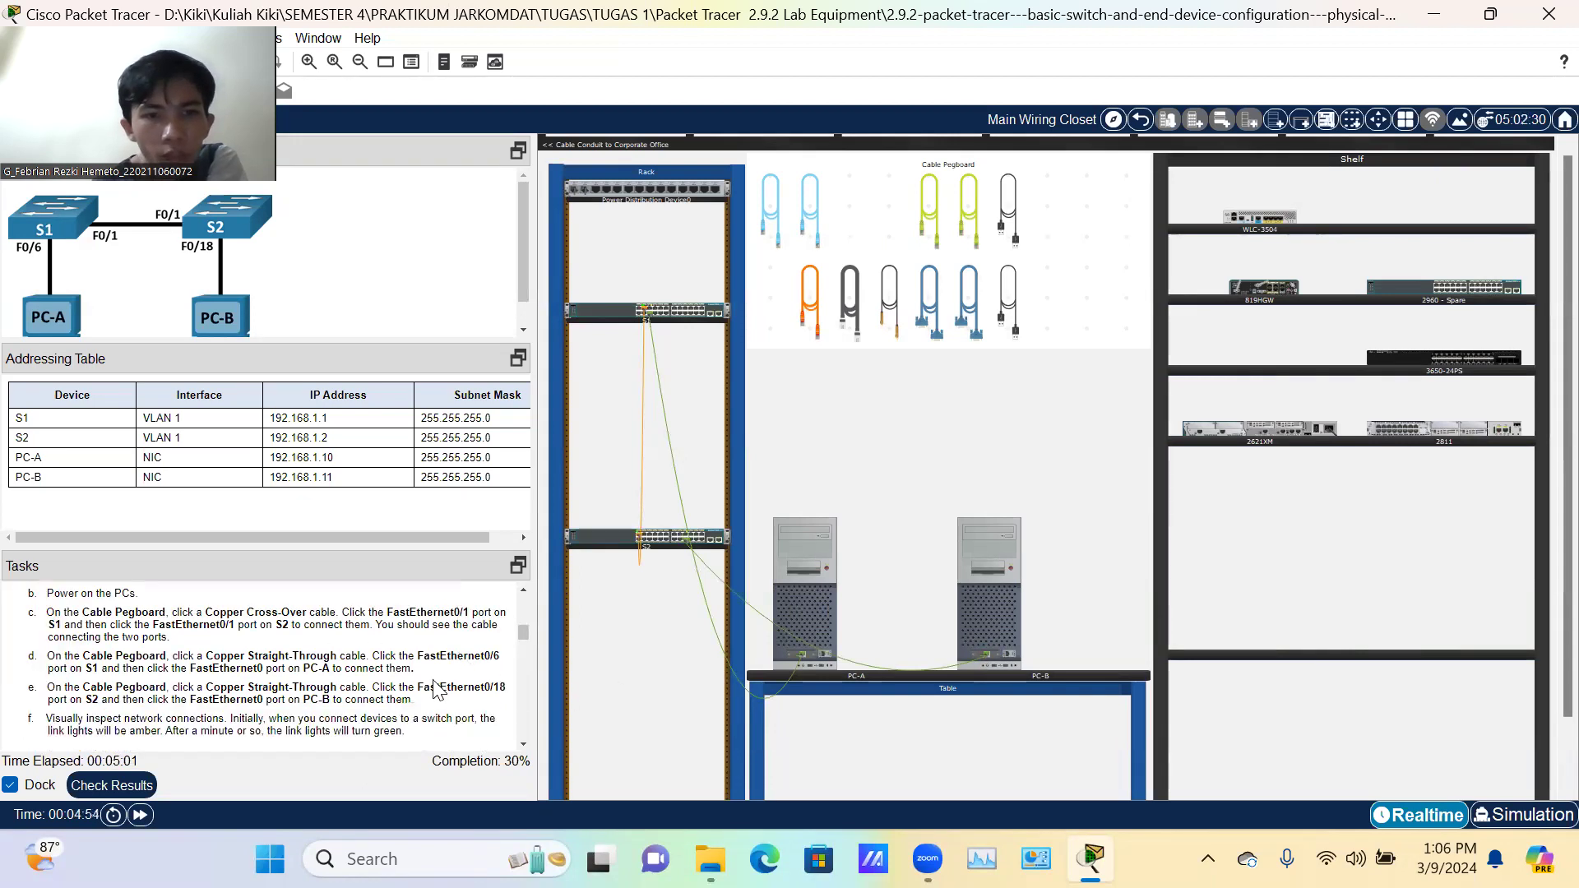
{"action": "scroll", "coordinate": [203, 697], "scroll_direction": "down", "scroll_amount": 3}
{"action": "scroll", "coordinate": [202, 697], "scroll_direction": "up", "scroll_amount": 3}
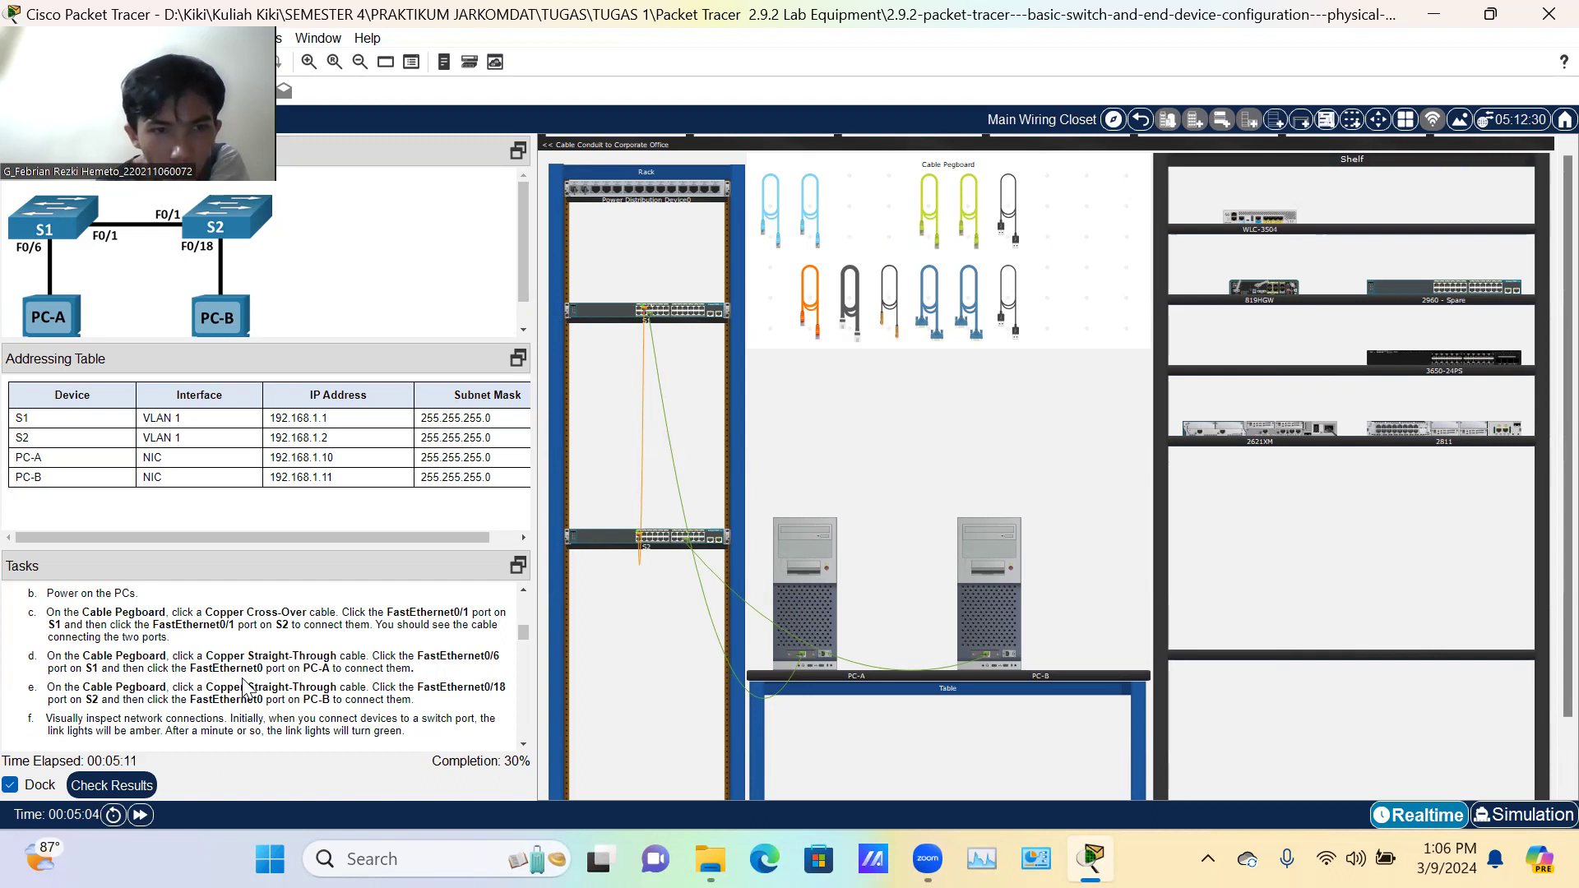
{"action": "mouse_move", "coordinate": [640, 335]}
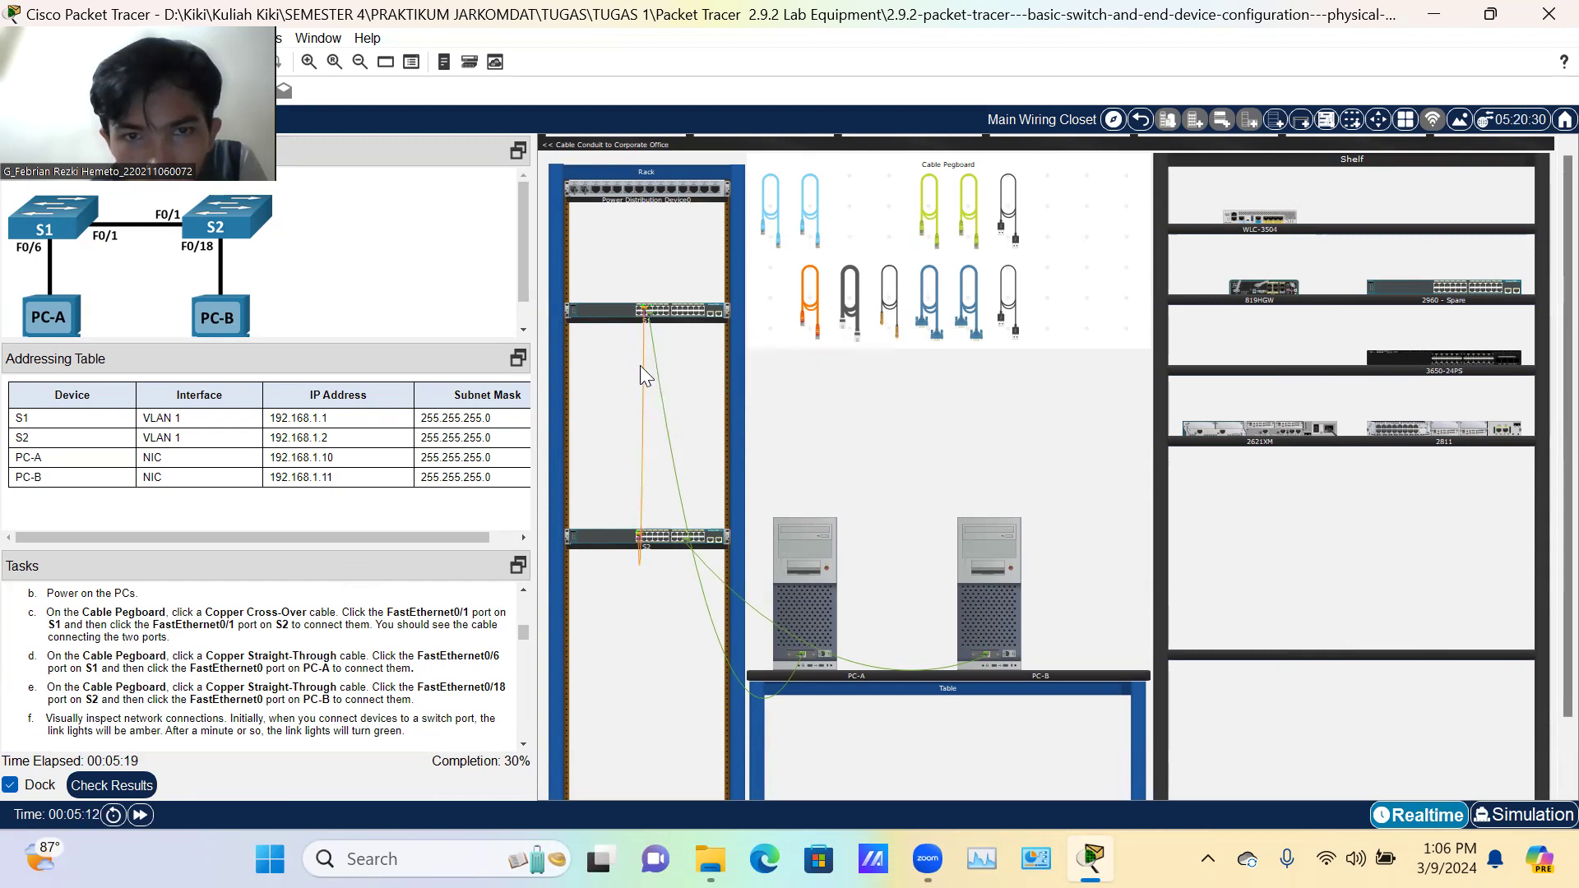
{"action": "right_click", "coordinate": [647, 314]}
{"action": "left_click", "coordinate": [648, 321]}
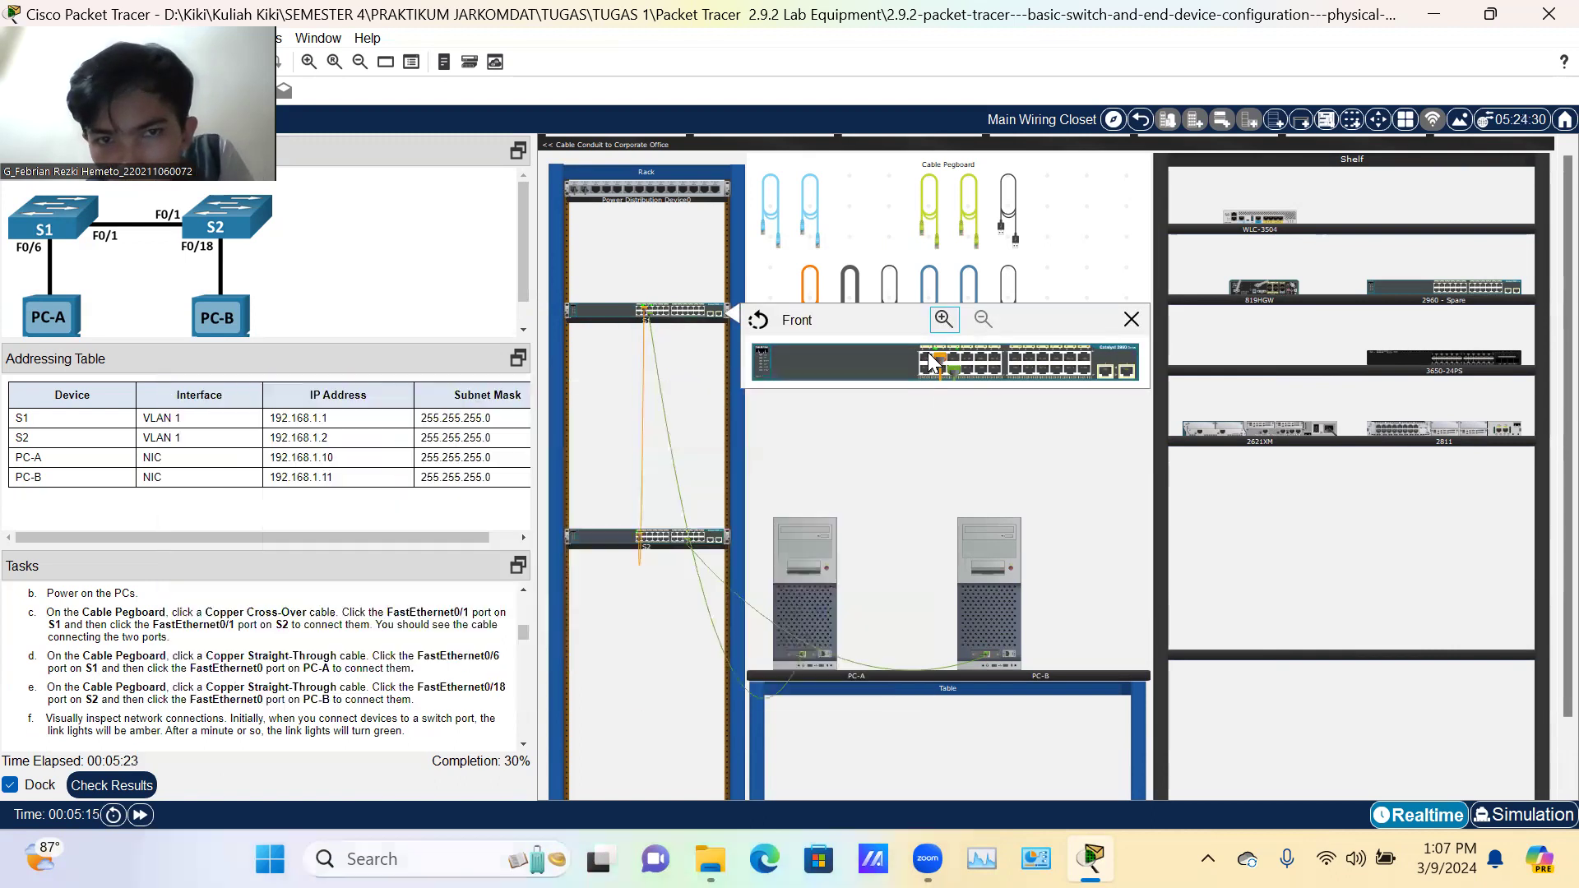
{"action": "mouse_move", "coordinate": [931, 362]}
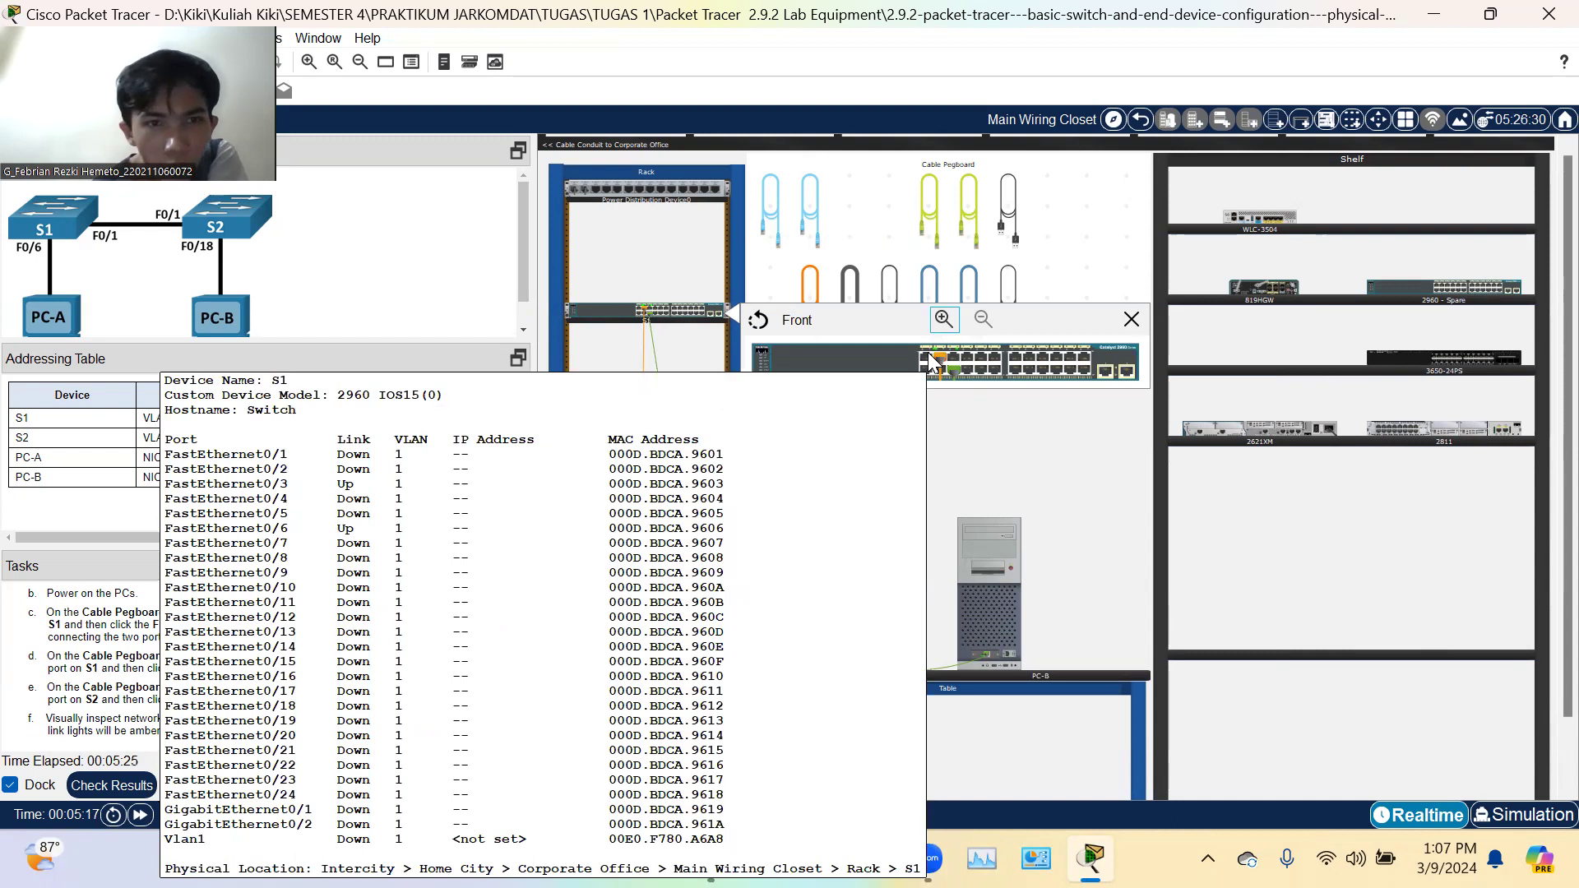
{"action": "left_click", "coordinate": [1131, 320]}
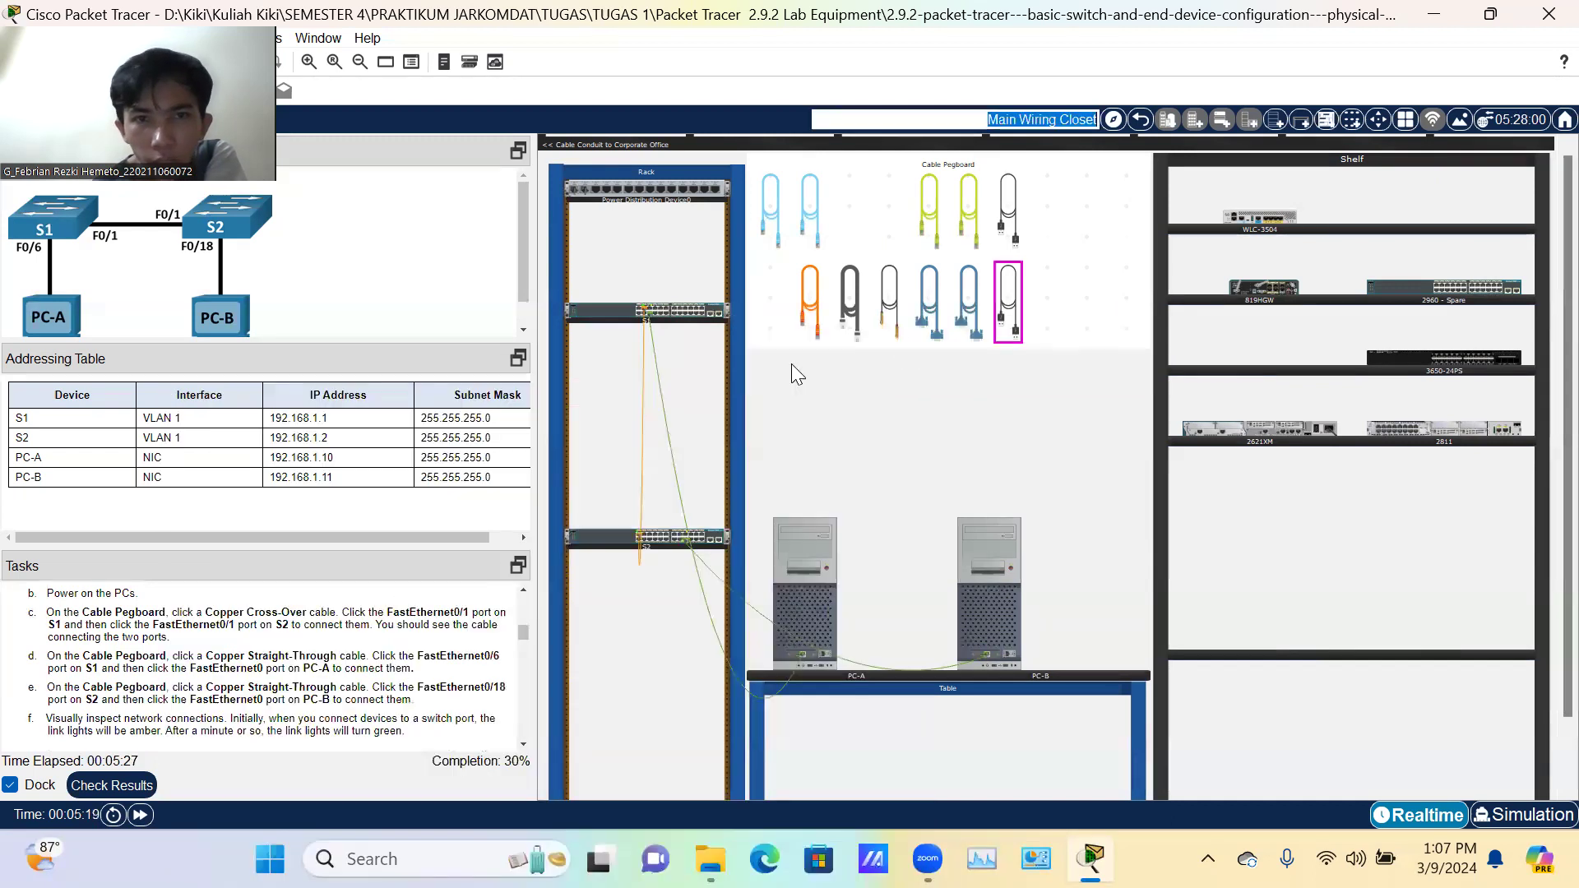
{"action": "left_click", "coordinate": [638, 305]}
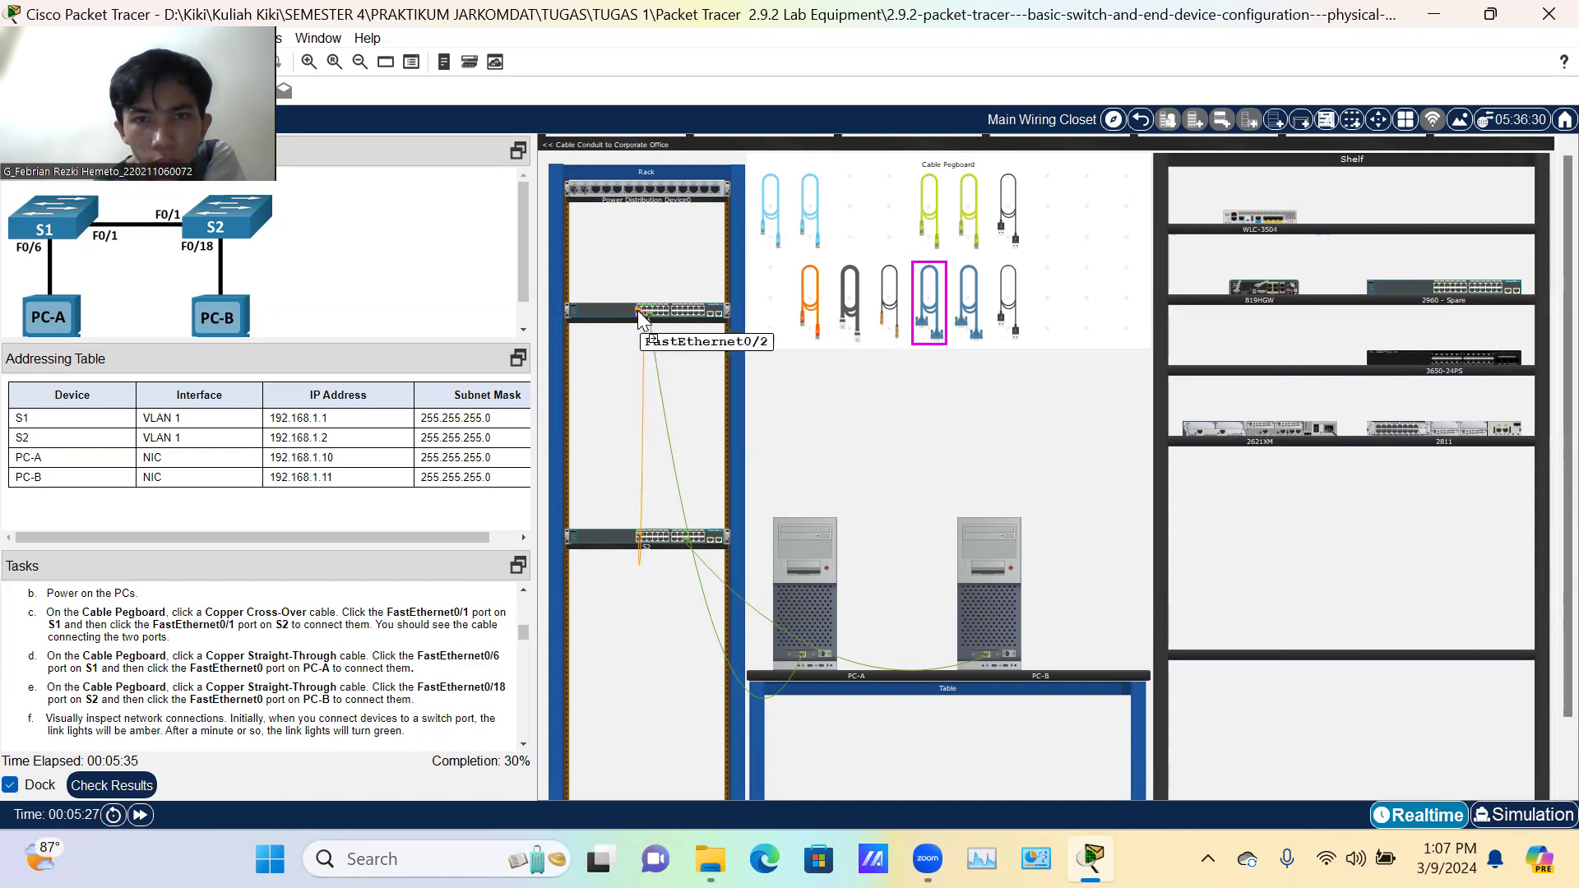
{"action": "left_click", "coordinate": [638, 309]}
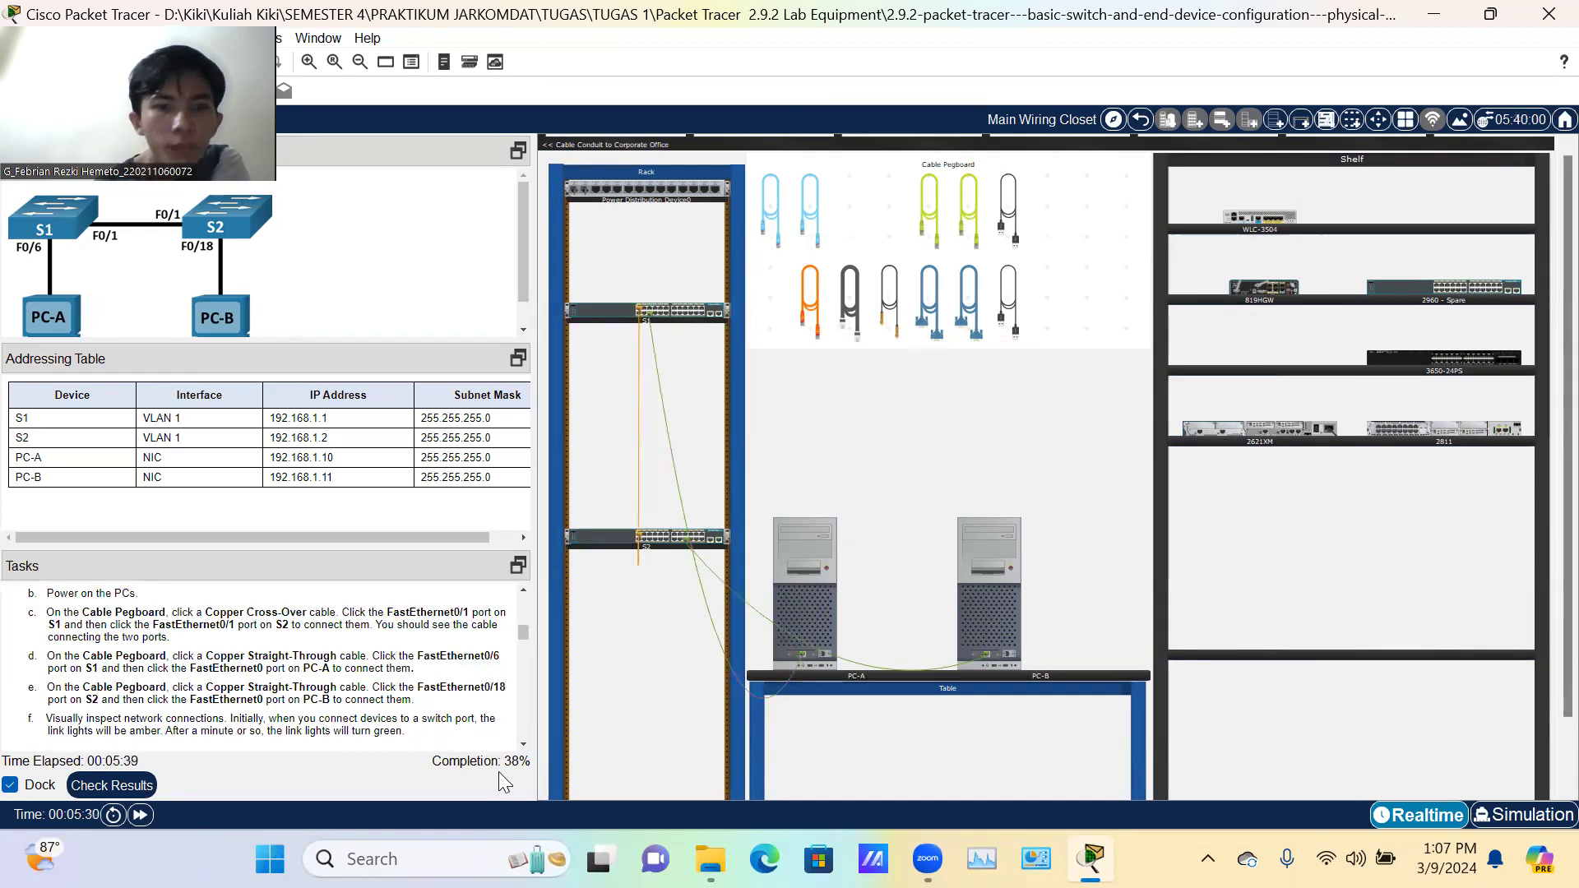
Step: Inspect the front of switches S1 and S2 to check the cabled ports and their link lights
{"action": "right_click", "coordinate": [611, 313]}
{"action": "left_click", "coordinate": [679, 328]}
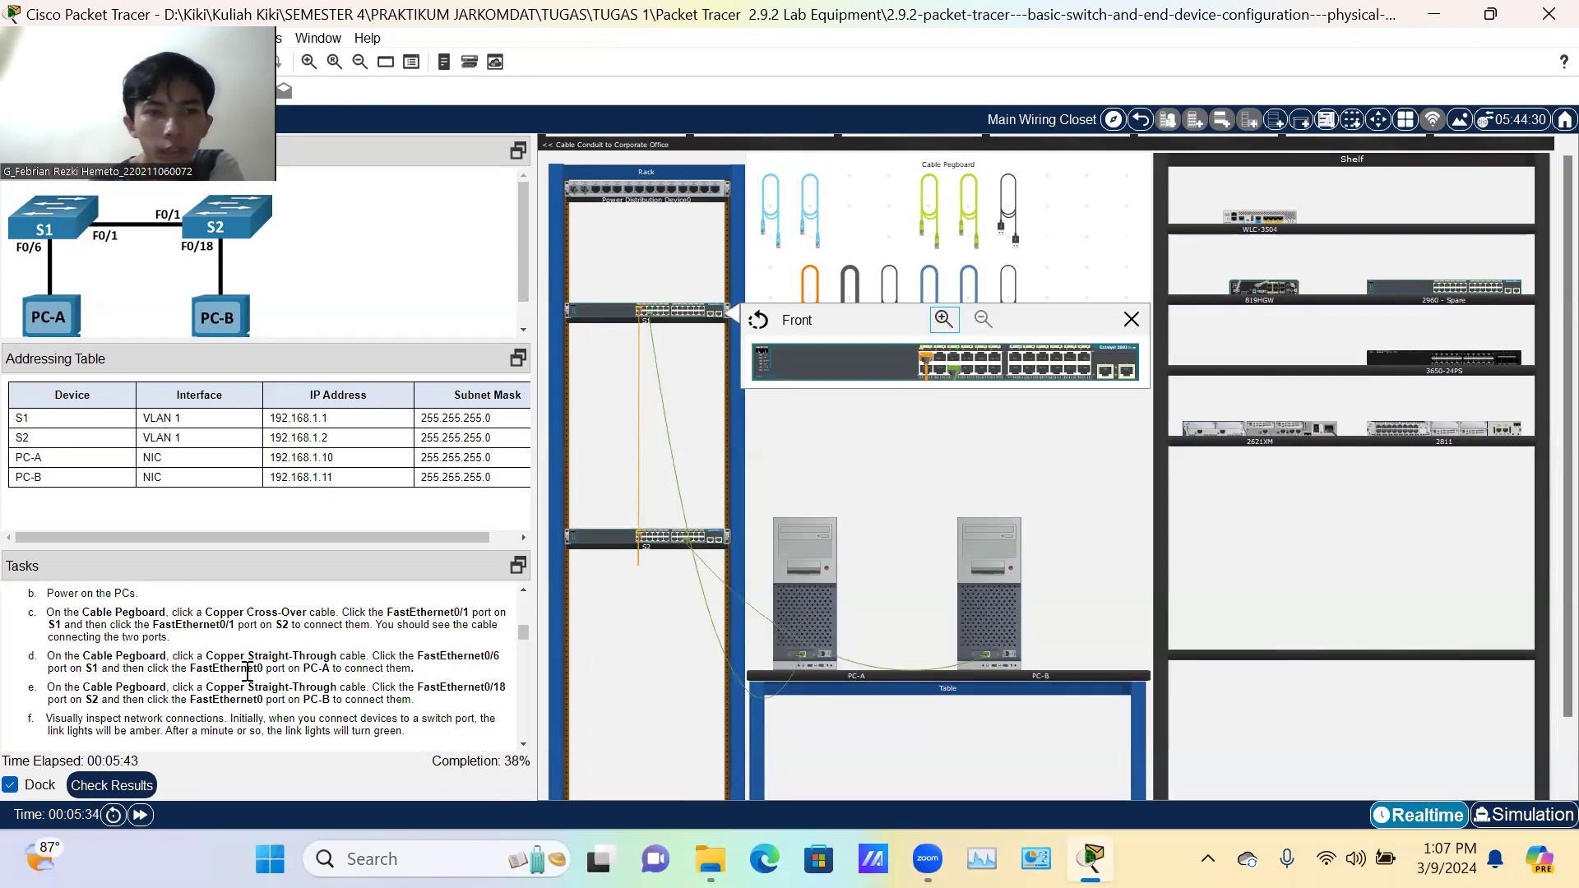
{"action": "scroll", "coordinate": [506, 592], "scroll_direction": "down", "scroll_amount": 1}
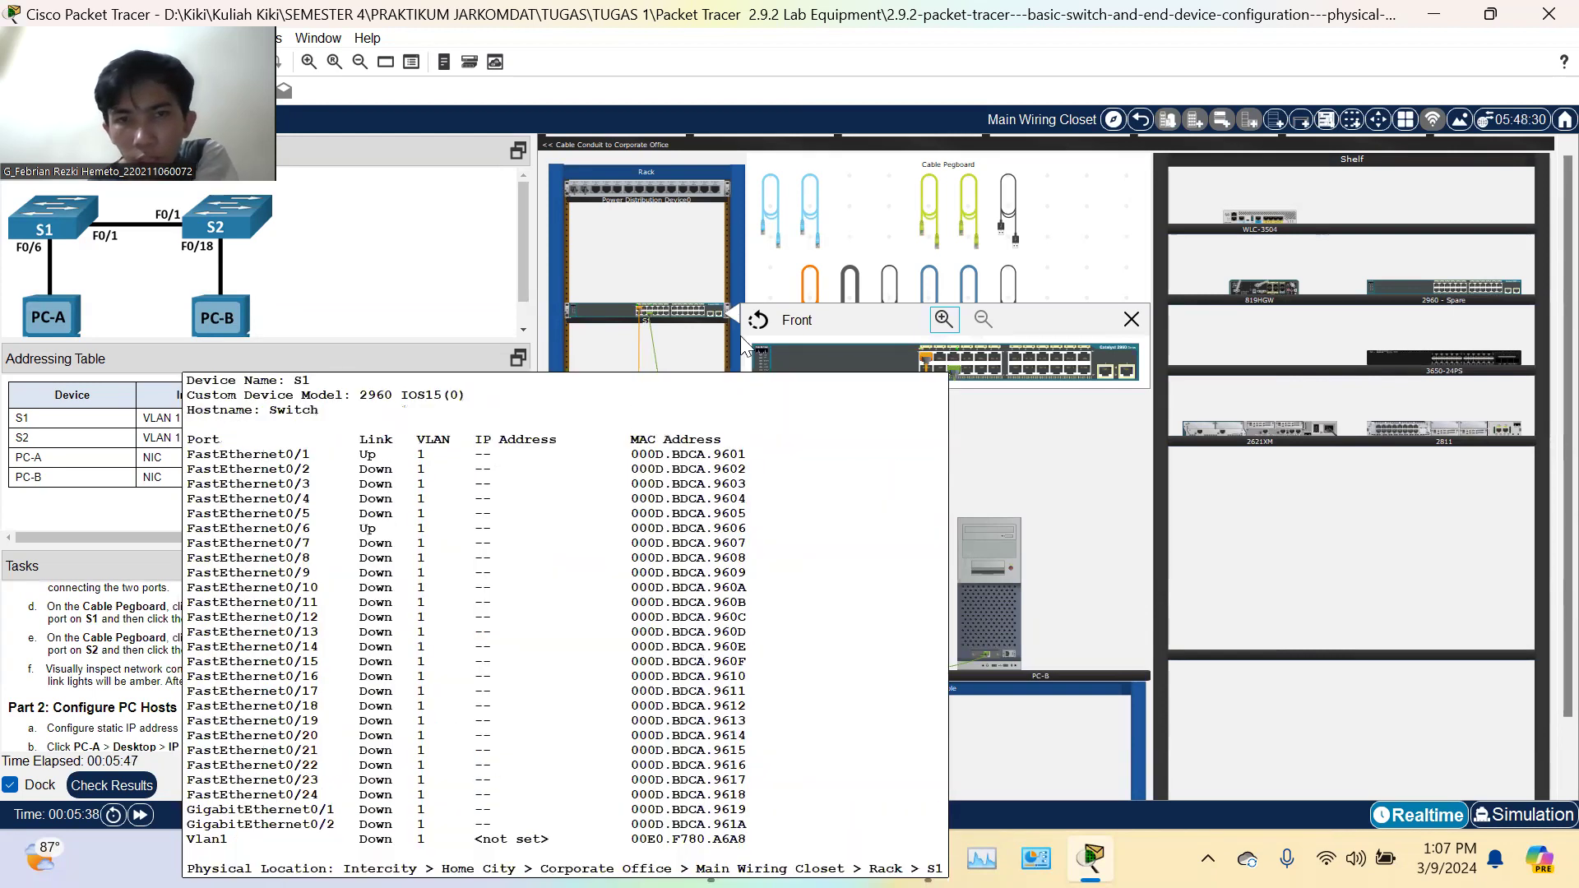
{"action": "left_click", "coordinate": [1018, 386]}
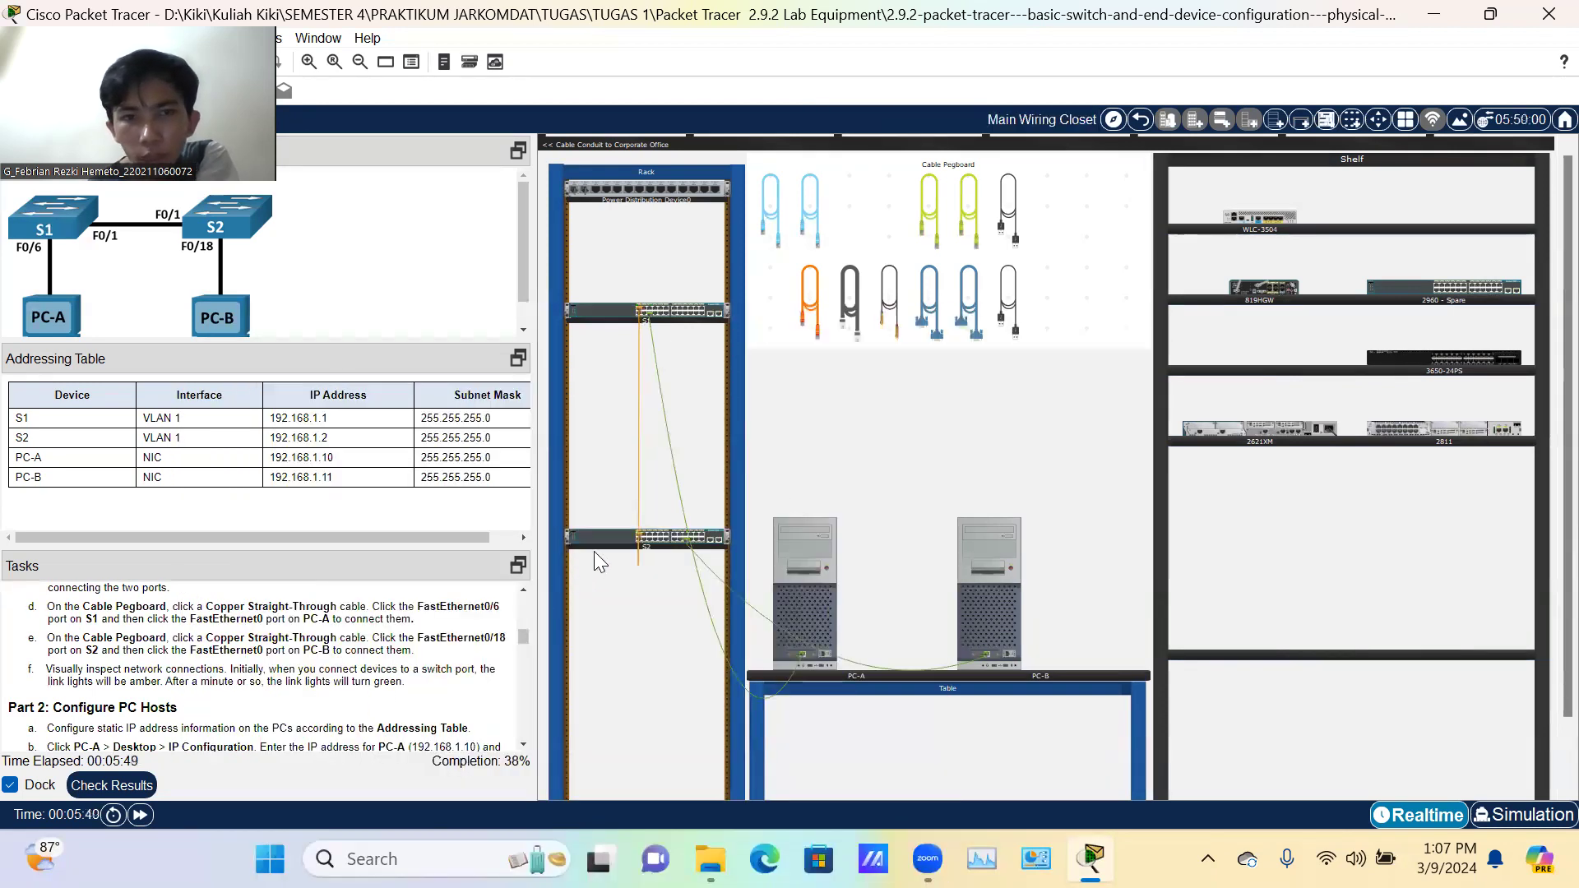
{"action": "right_click", "coordinate": [593, 551]}
{"action": "right_click", "coordinate": [609, 536]}
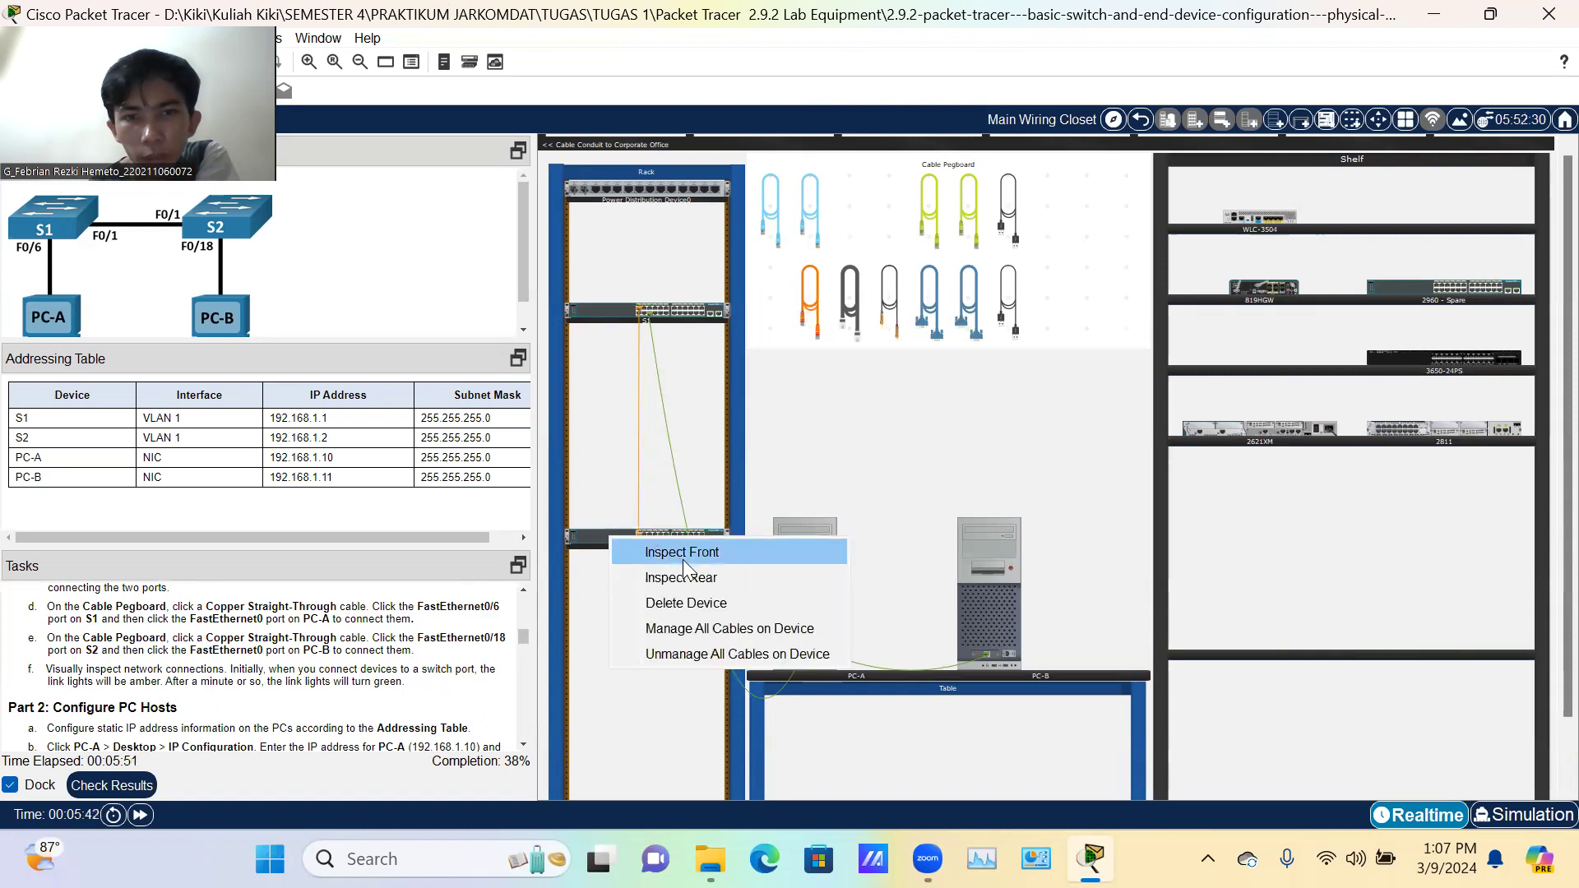
{"action": "left_click", "coordinate": [681, 553]}
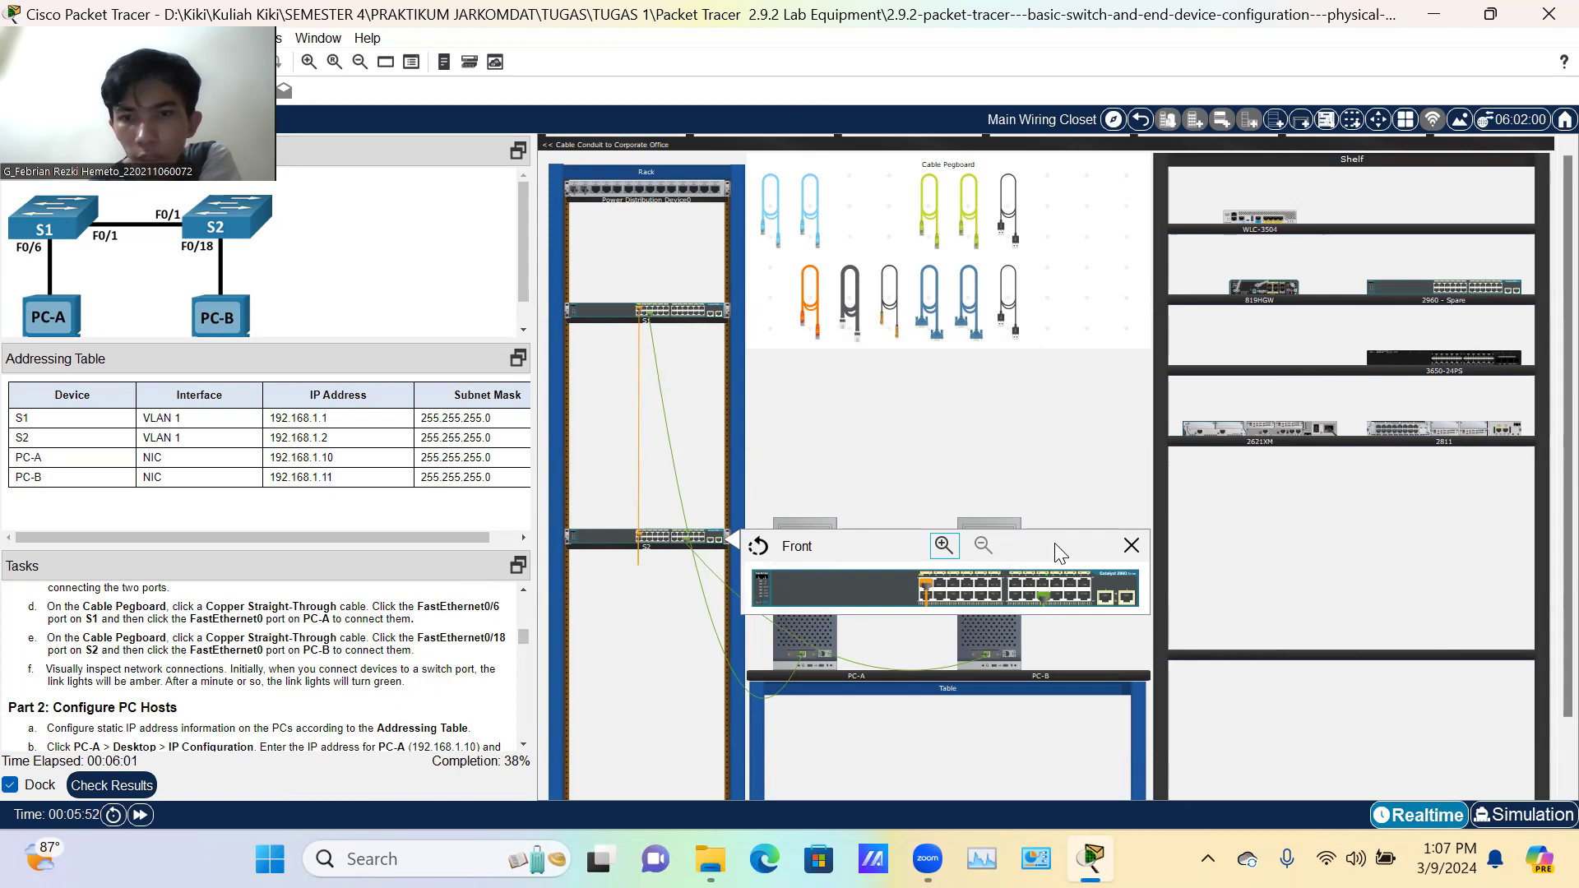
{"action": "left_click", "coordinate": [1131, 545]}
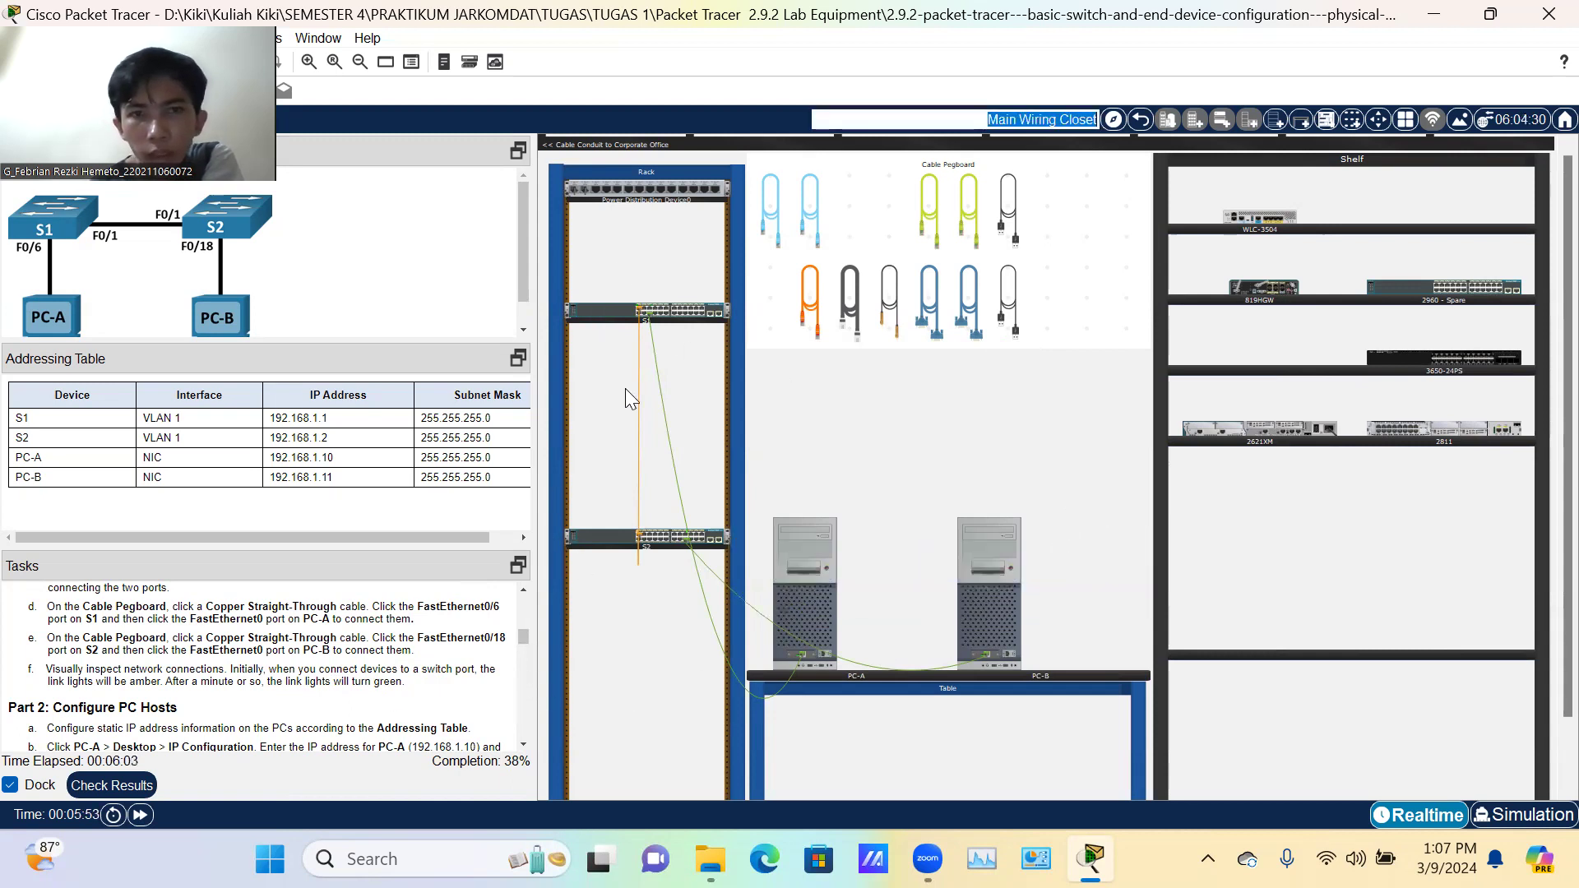
{"action": "right_click", "coordinate": [589, 311]}
{"action": "left_click", "coordinate": [618, 327]}
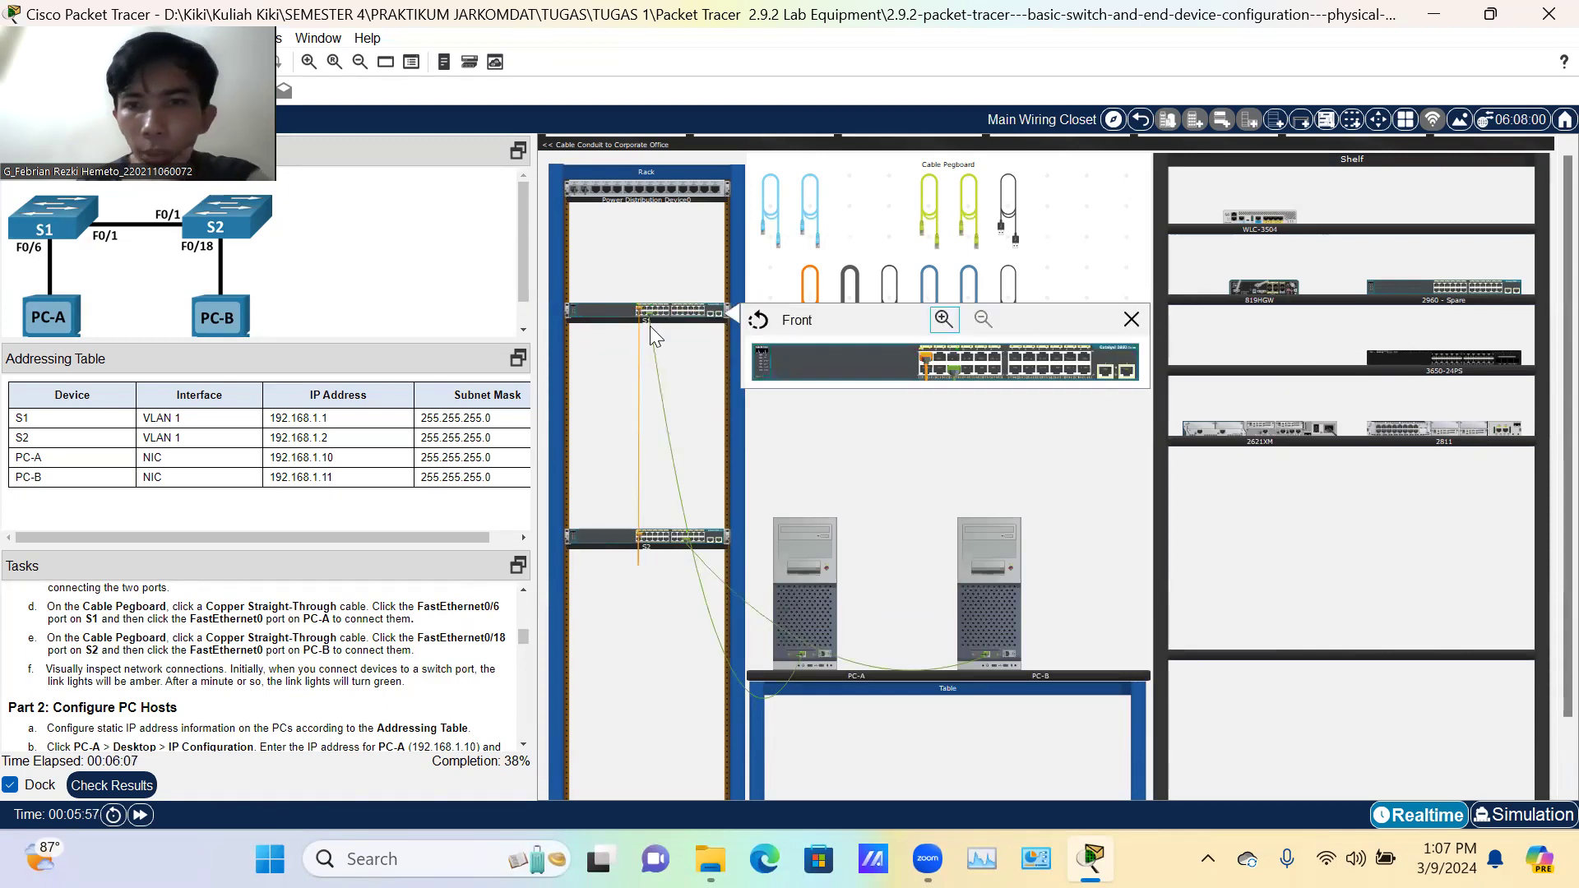
{"action": "left_click", "coordinate": [1140, 319]}
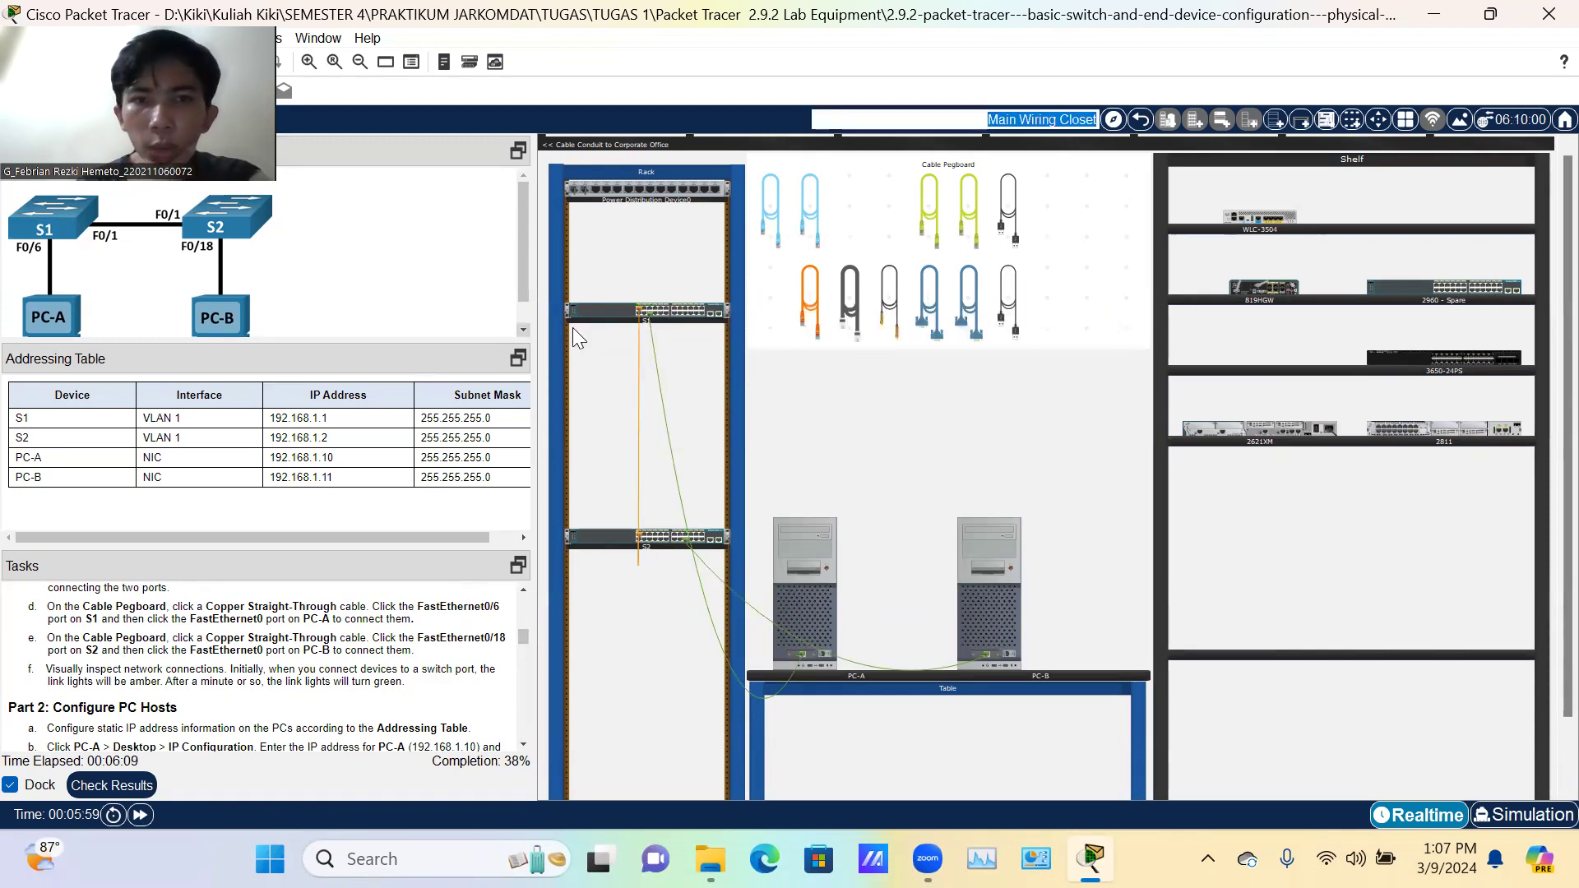
{"action": "right_click", "coordinate": [599, 311]}
{"action": "left_click", "coordinate": [638, 323]}
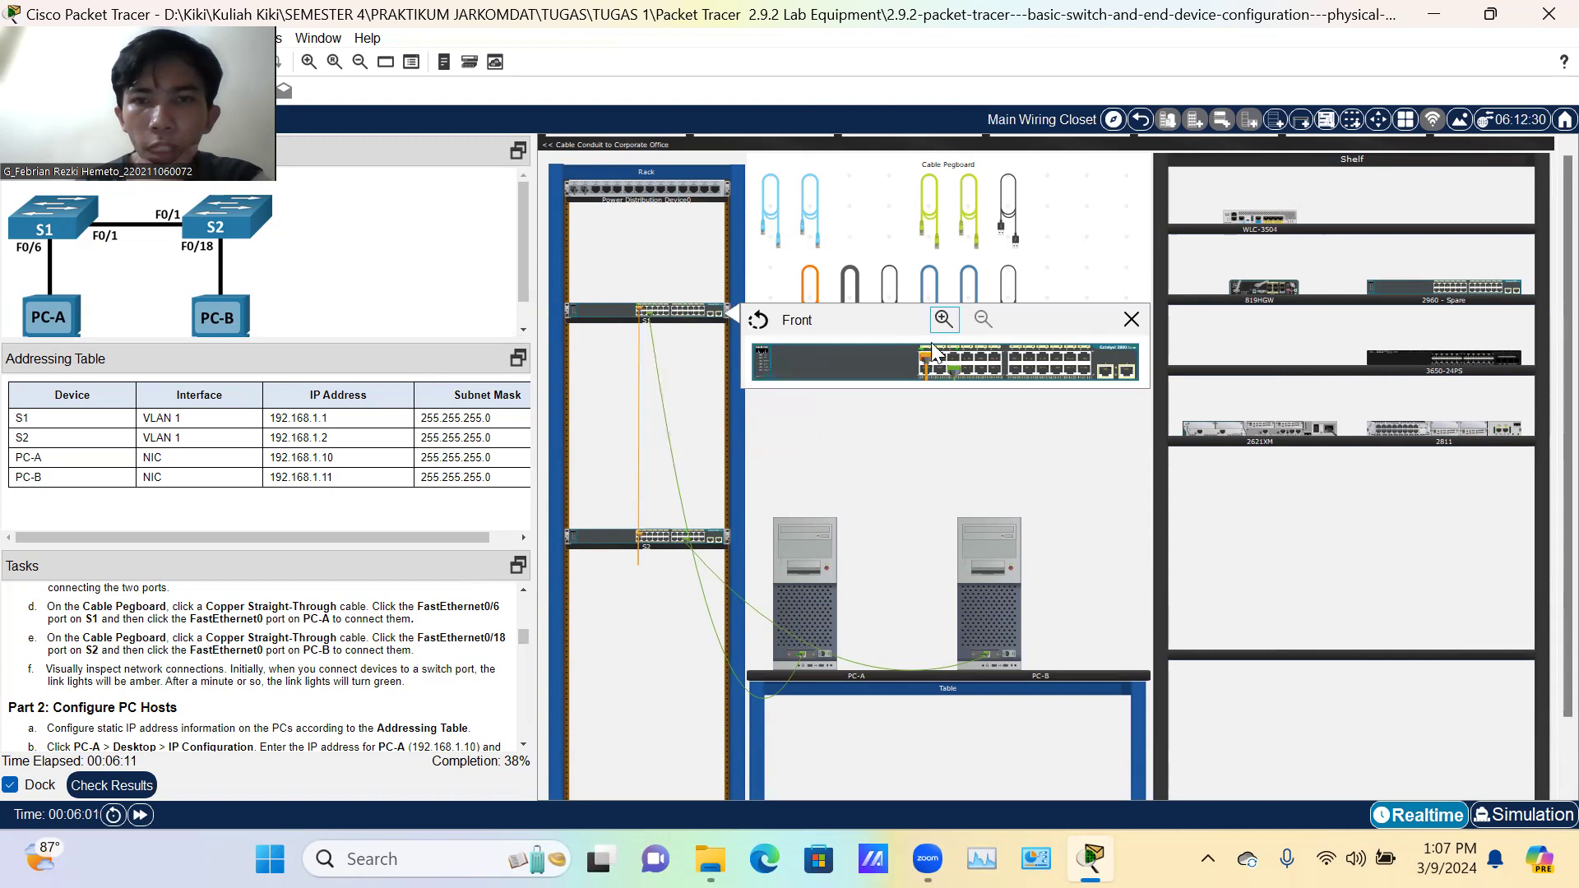
{"action": "left_click", "coordinate": [1131, 320]}
Step: Give PC-A the static IPv4 address 192.168.1.10 with subnet mask 255.255.255.0 and close its window
{"action": "scroll", "coordinate": [370, 601], "scroll_direction": "down", "scroll_amount": 1}
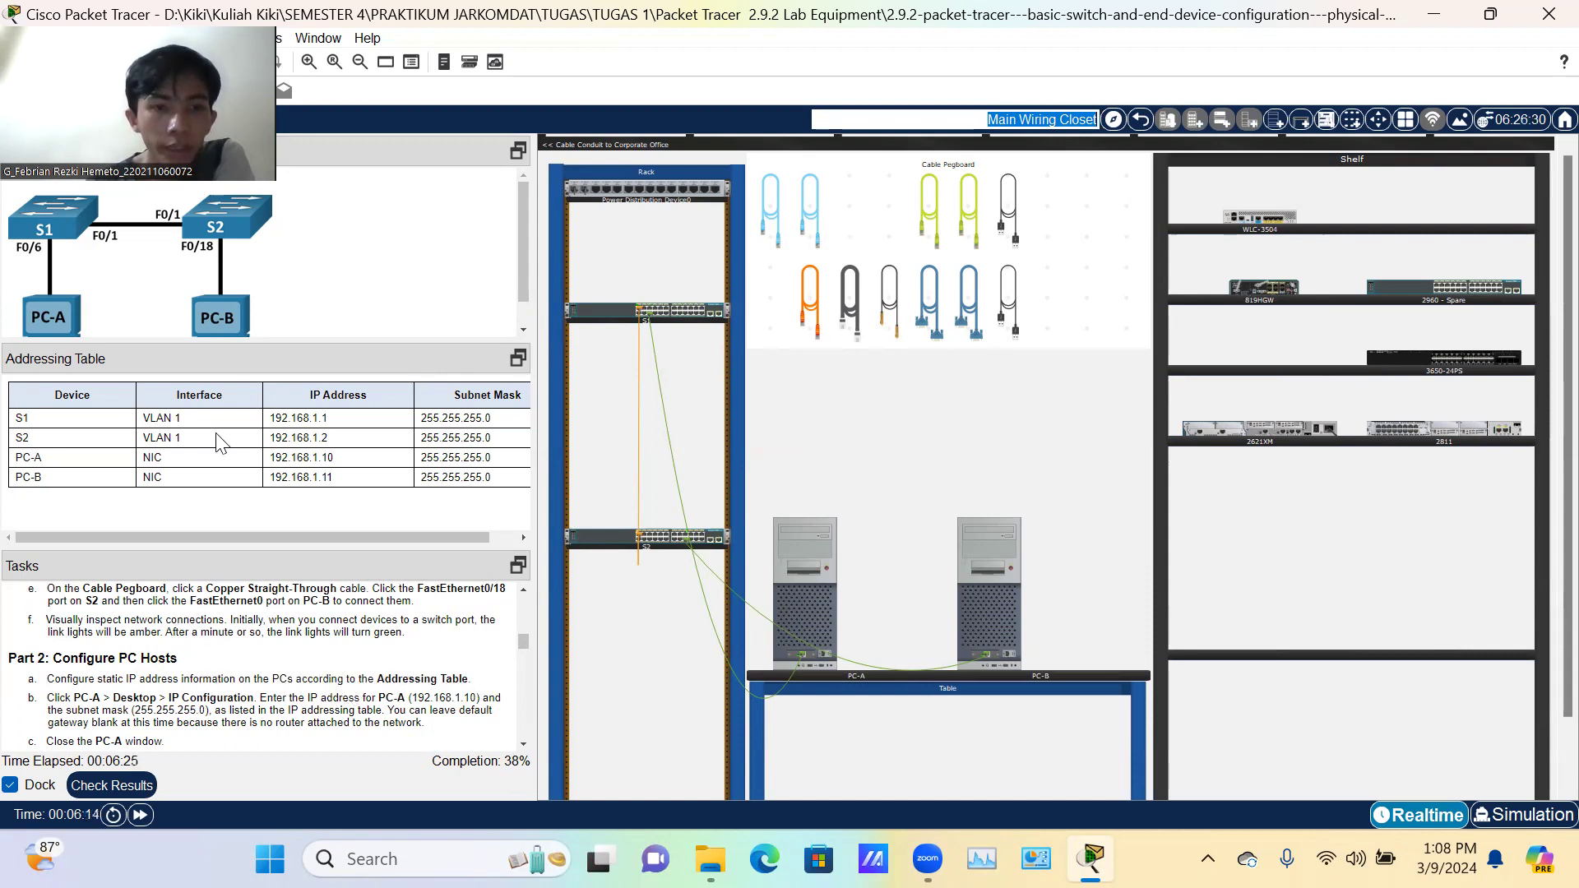
{"action": "left_click", "coordinate": [820, 541]}
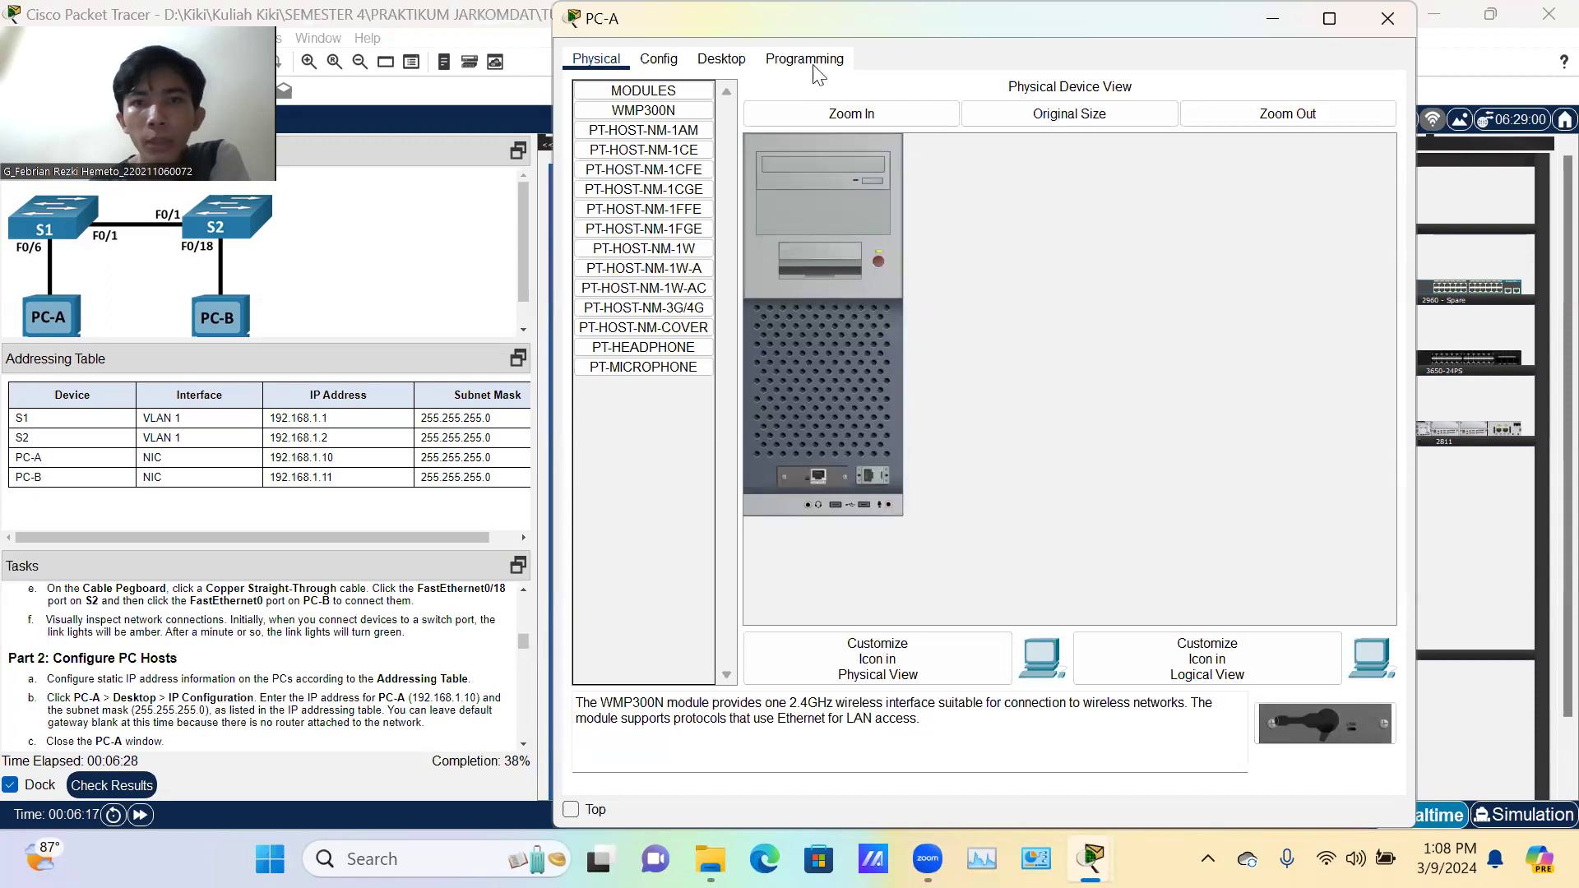
{"action": "left_click", "coordinate": [721, 59]}
{"action": "left_click", "coordinate": [691, 136]}
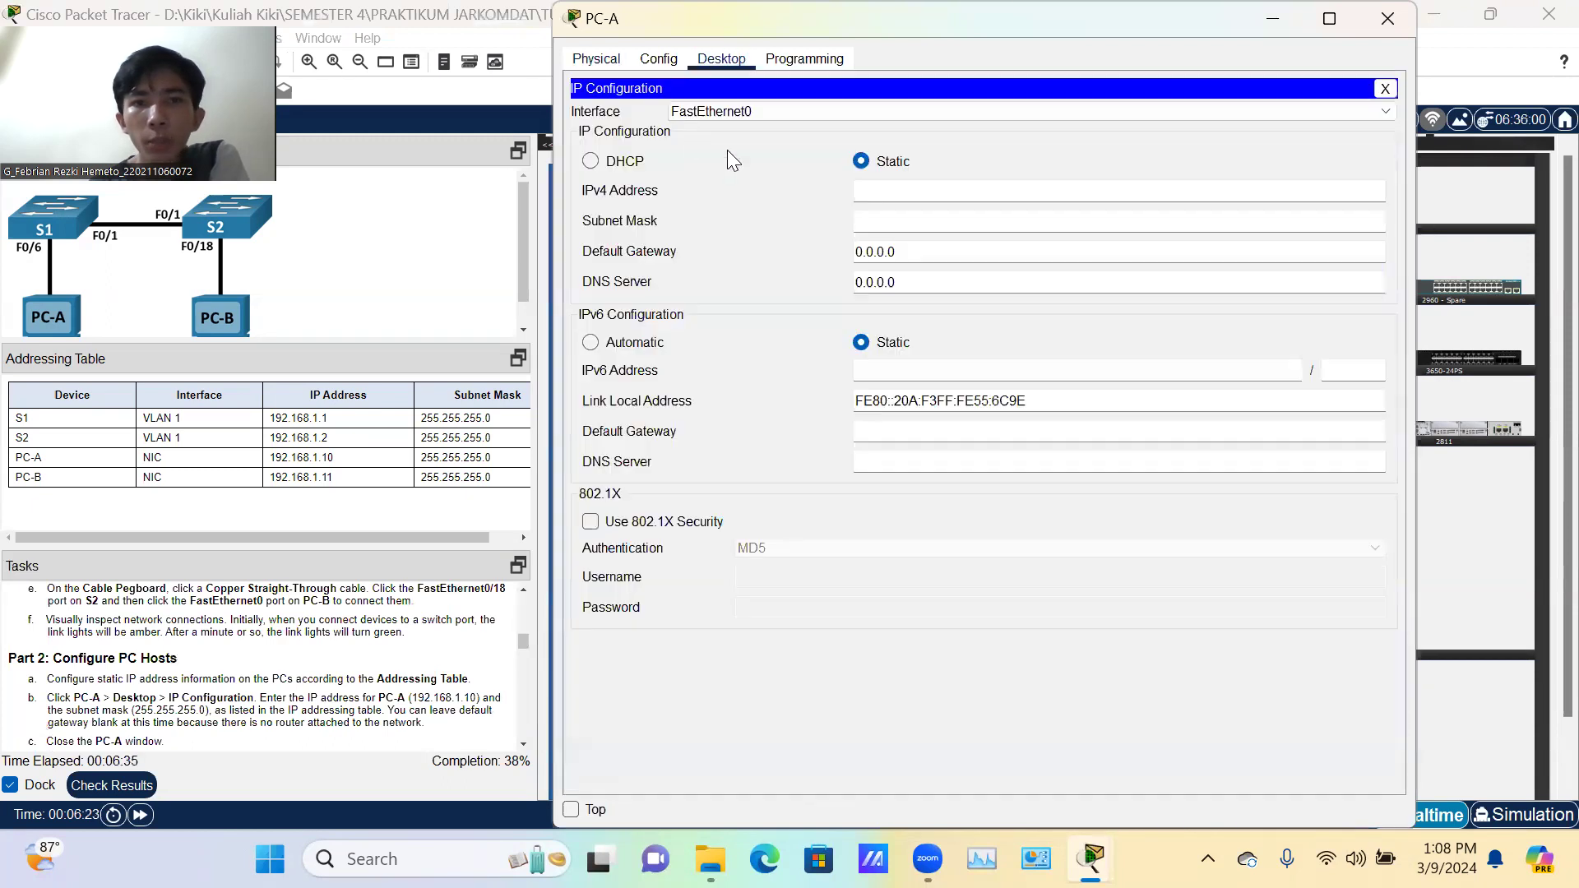
{"action": "left_click", "coordinate": [910, 197]}
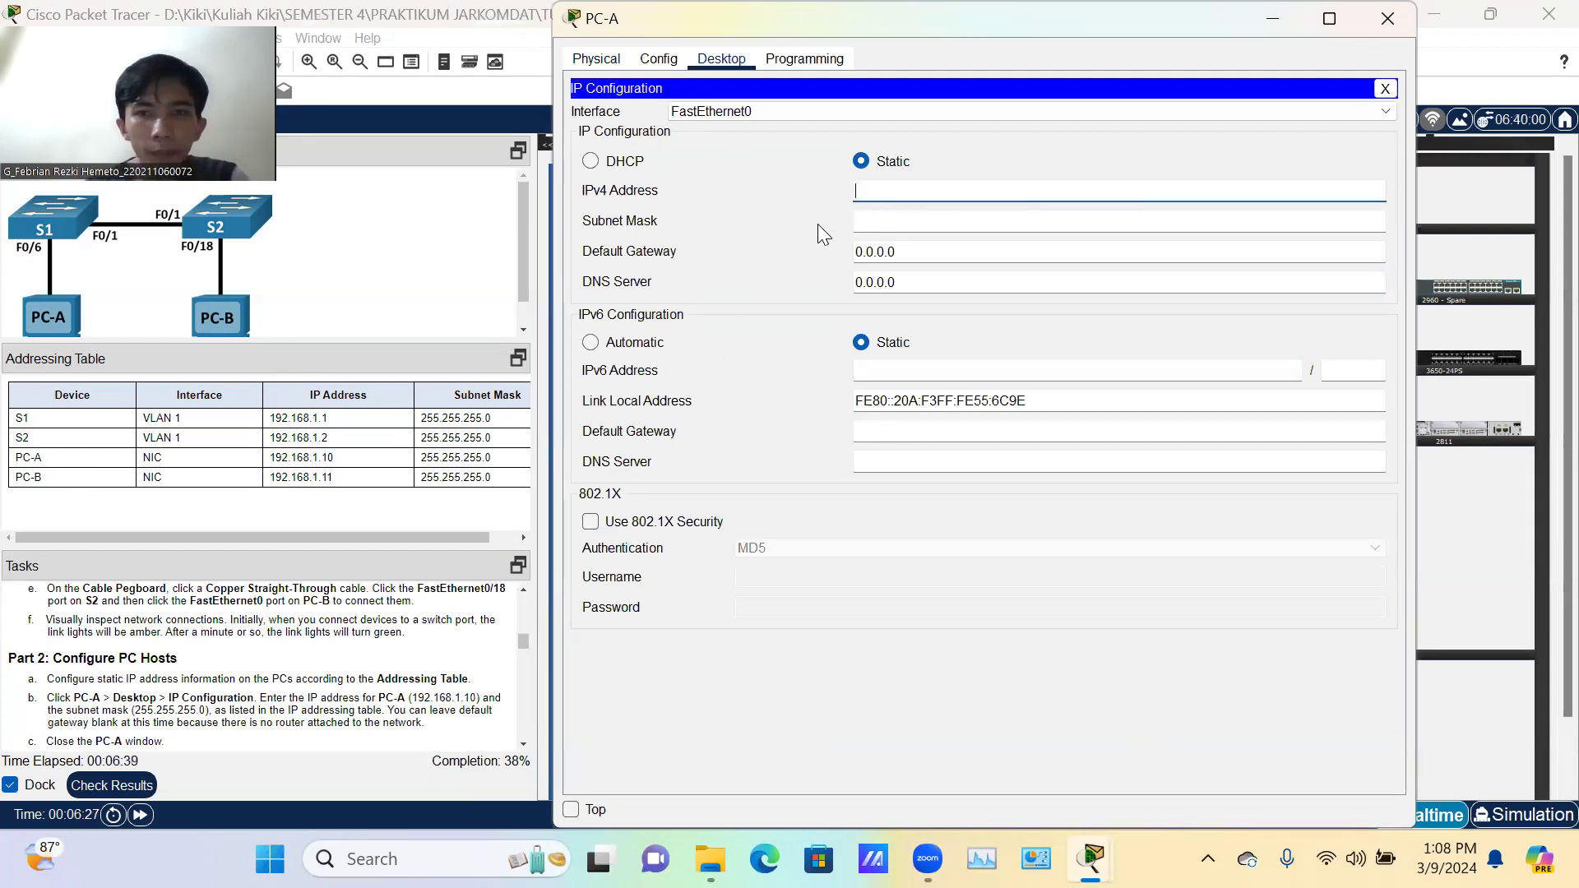
{"action": "type", "text": "192.168.1.10"}
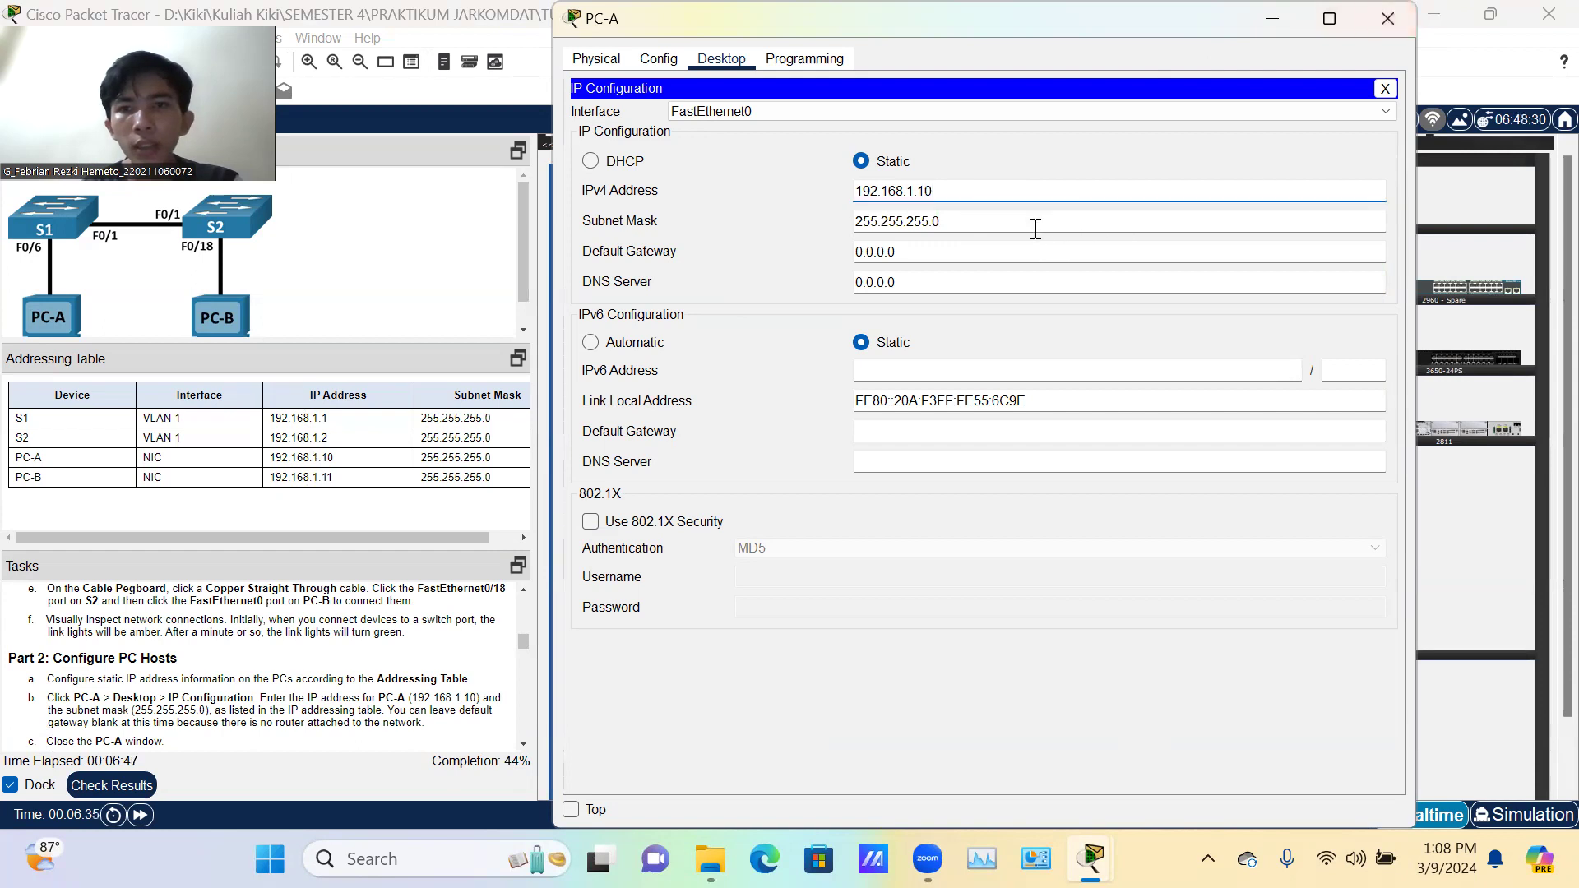
{"action": "left_click", "coordinate": [1387, 18]}
Step: Give PC-B the static IPv4 address 192.168.1.11 with subnet mask 255.255.255.0 and close its window
{"action": "left_click", "coordinate": [983, 650]}
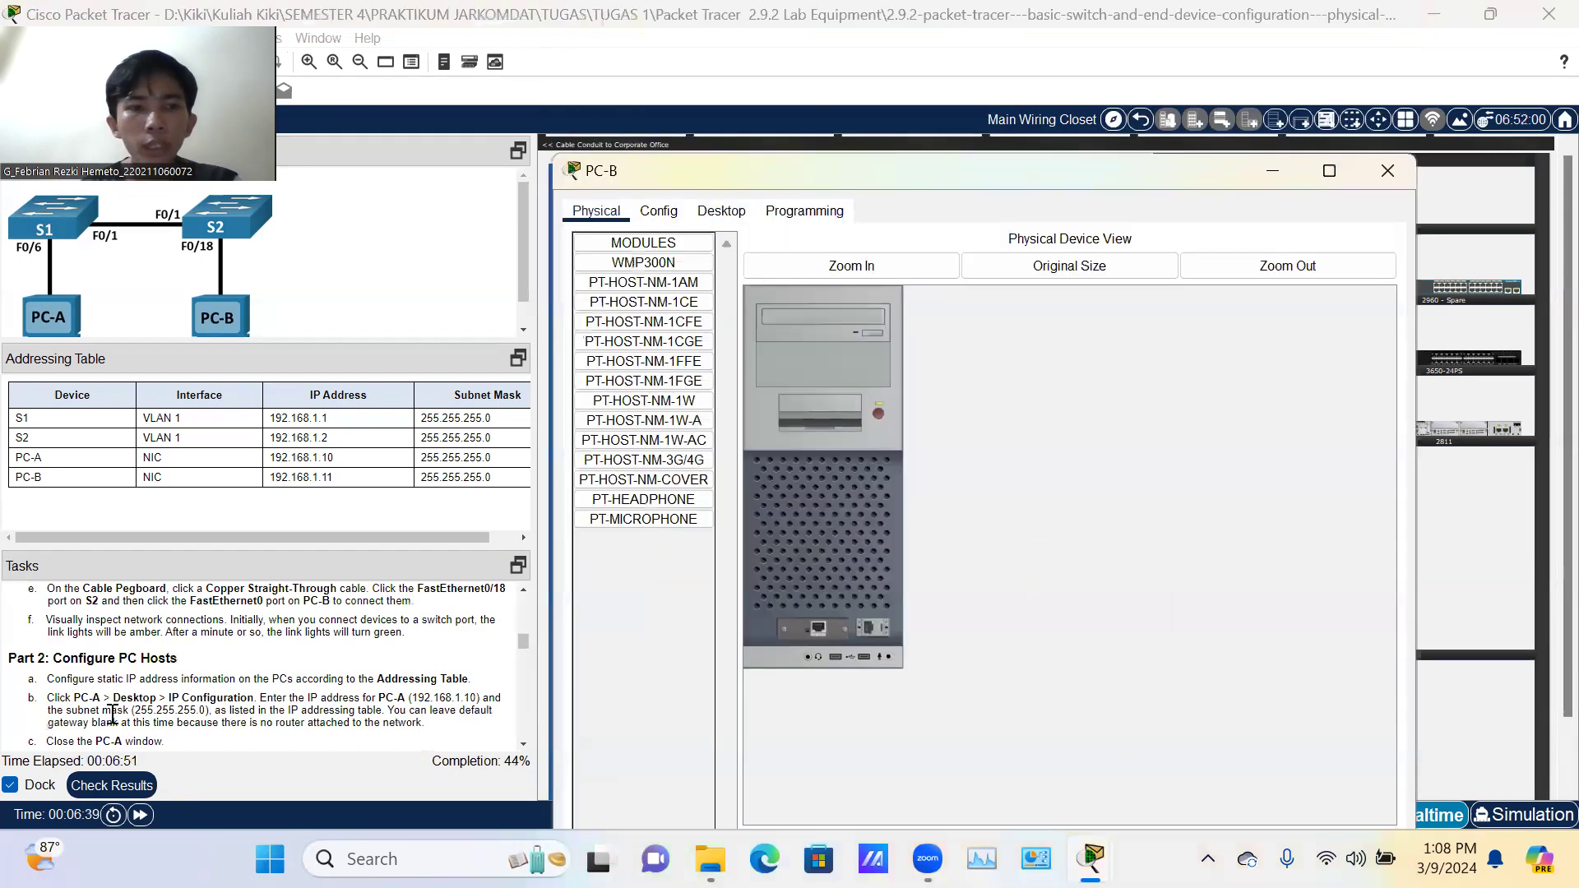
{"action": "scroll", "coordinate": [140, 714], "scroll_direction": "down", "scroll_amount": 1}
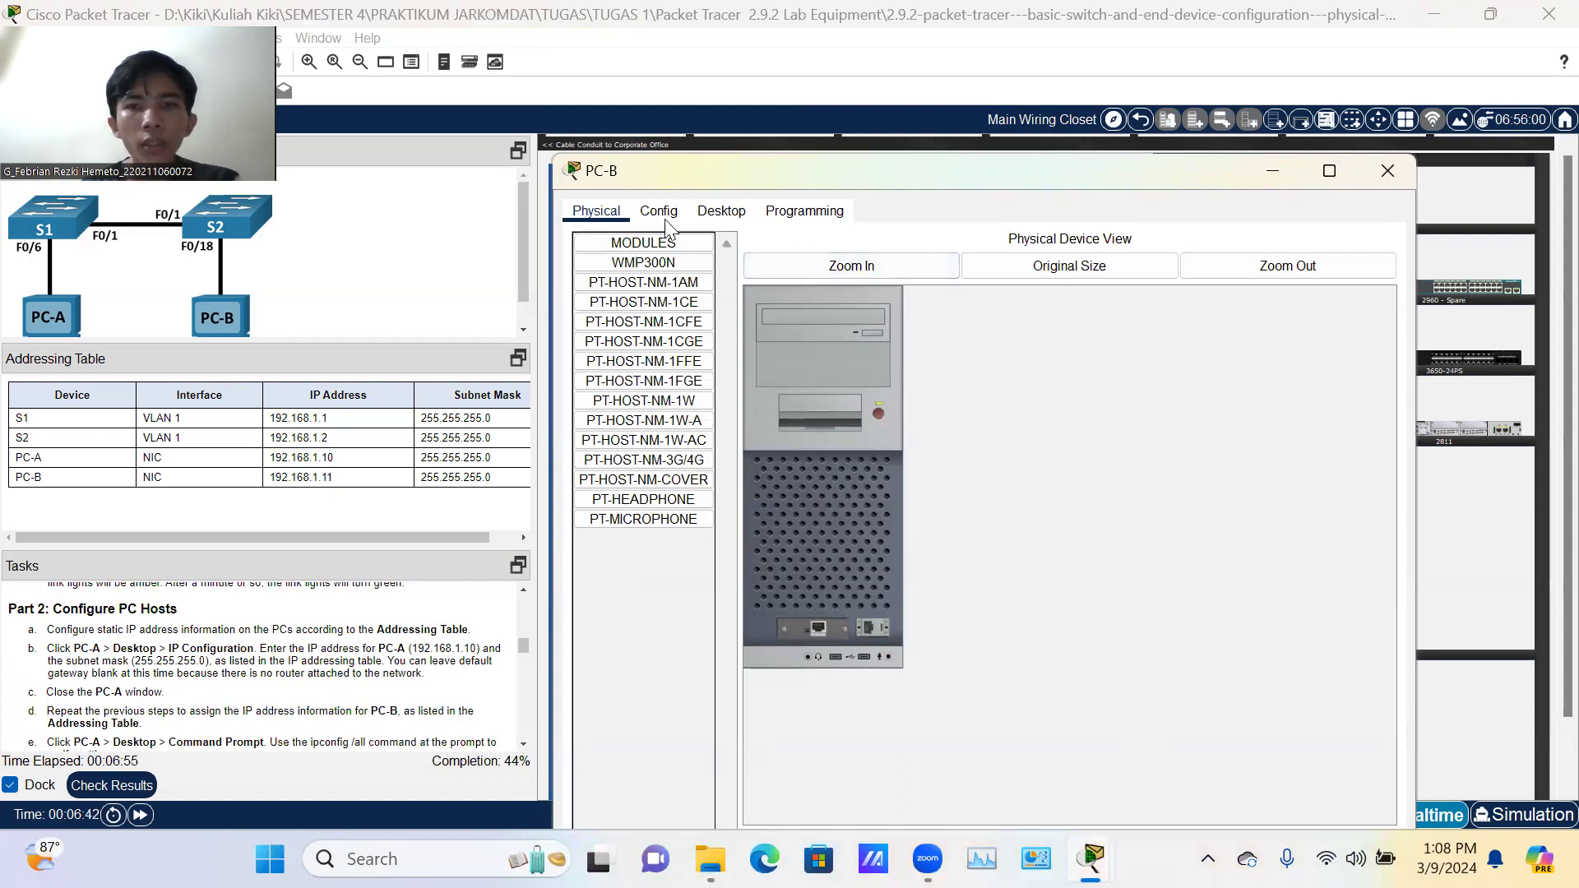
{"action": "left_click", "coordinate": [722, 211]}
{"action": "left_click", "coordinate": [646, 325]}
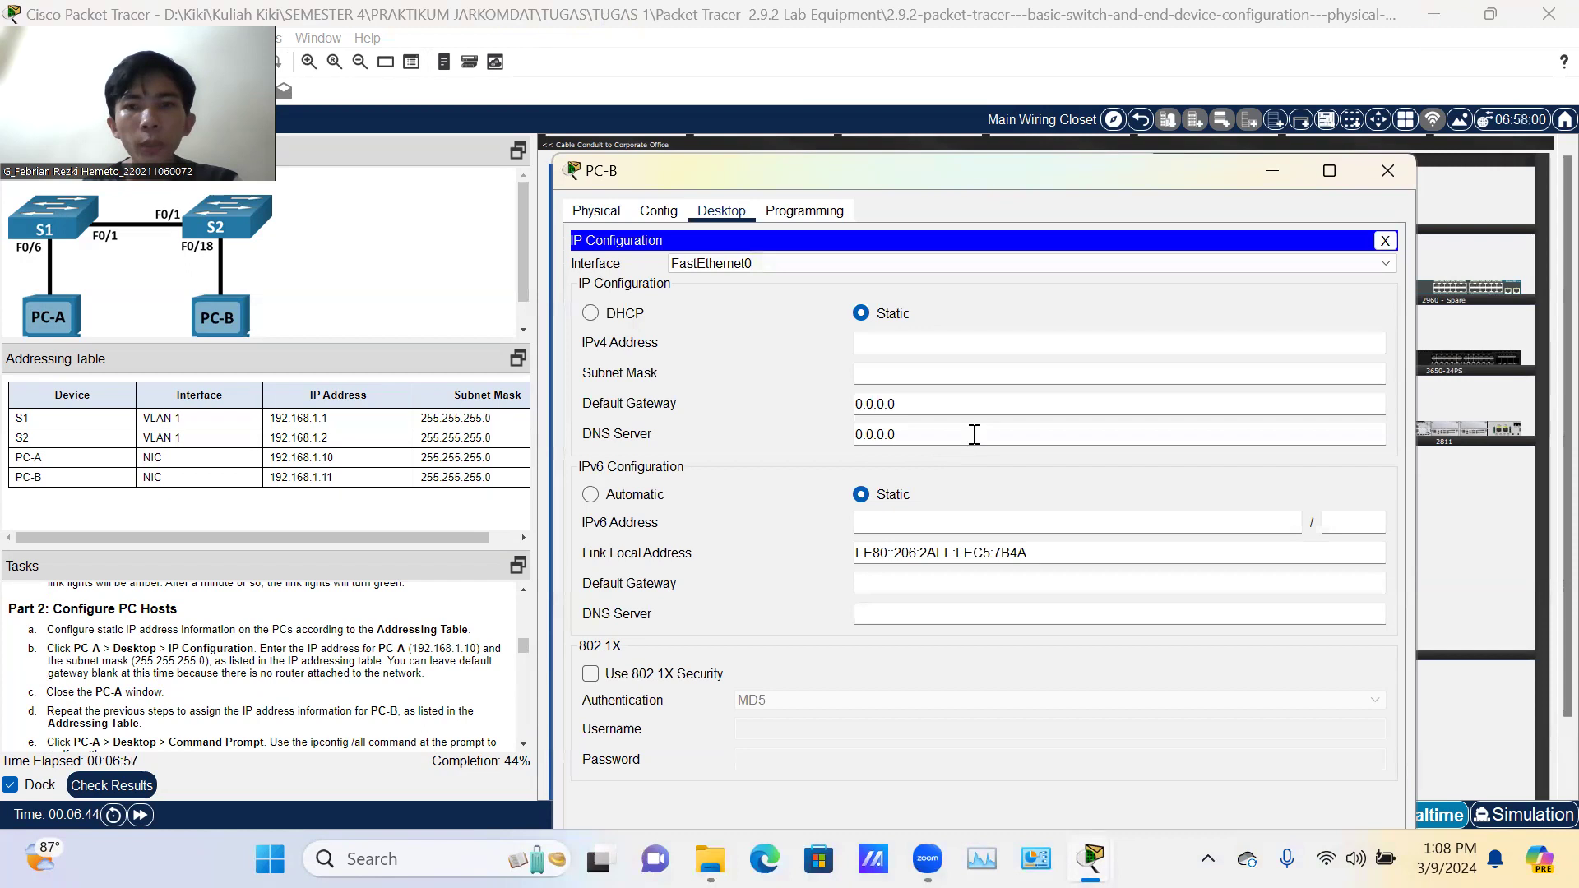
{"action": "left_click", "coordinate": [940, 338]}
{"action": "type", "text": "192.168"}
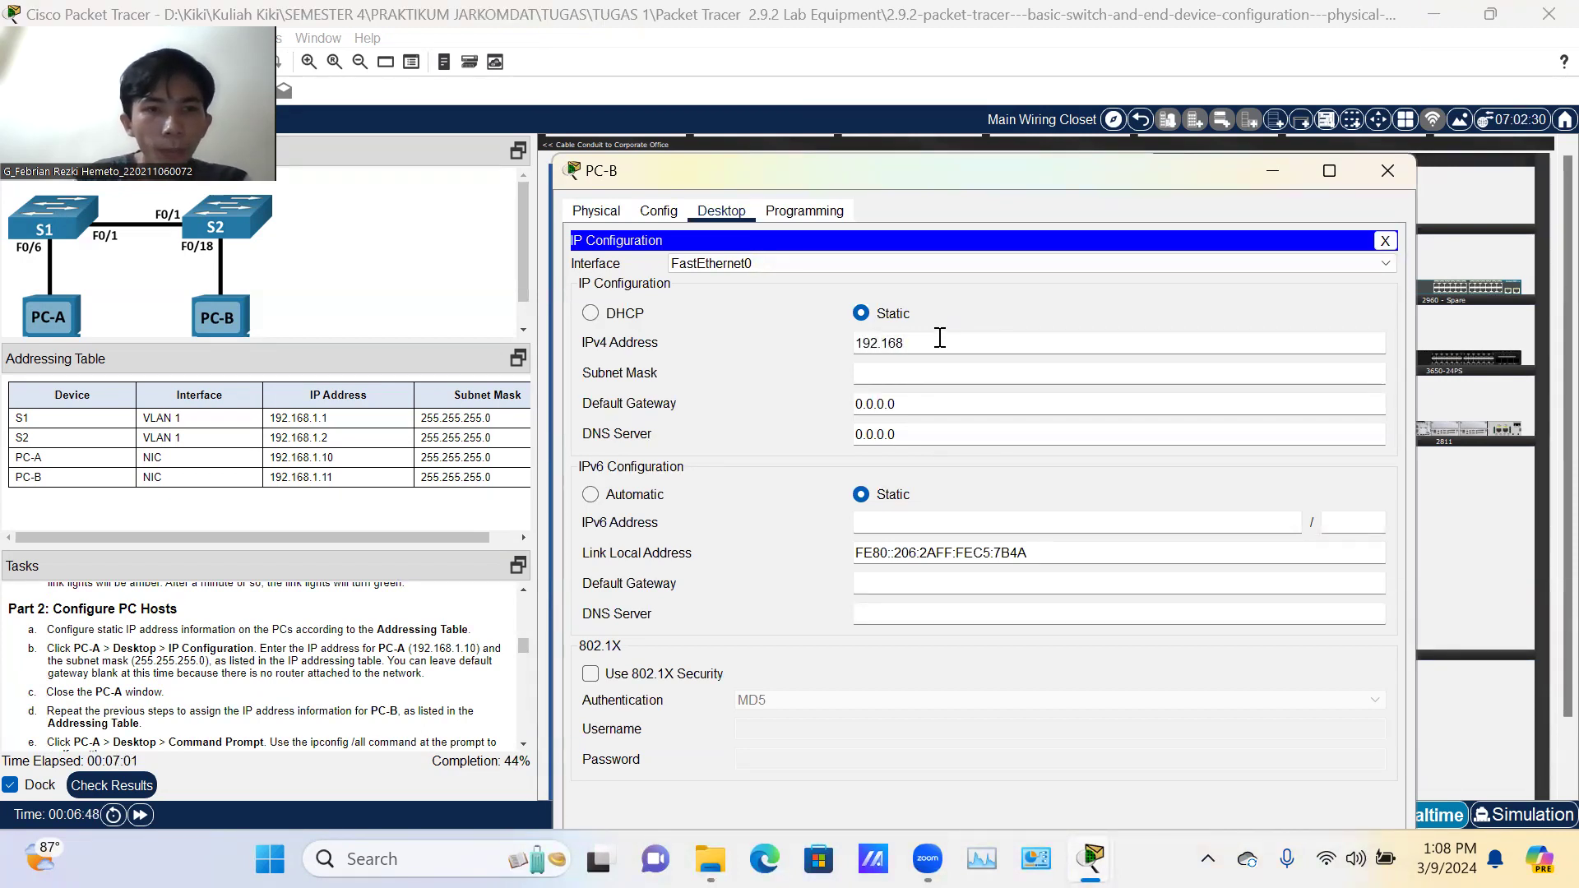
{"action": "type", "text": ".1.11"}
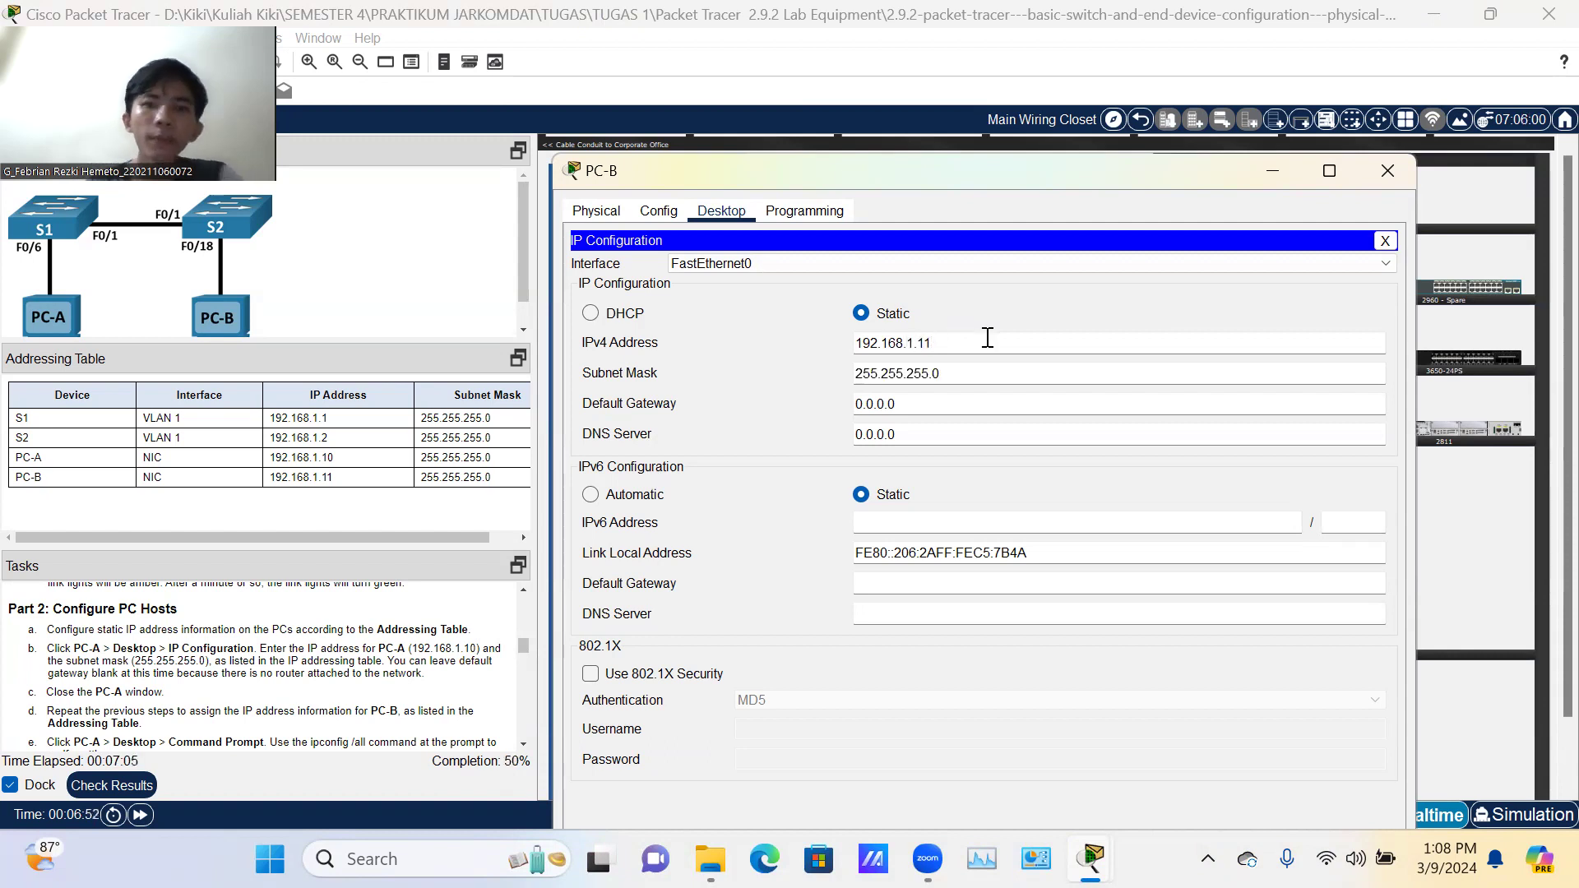
{"action": "left_click", "coordinate": [1388, 170]}
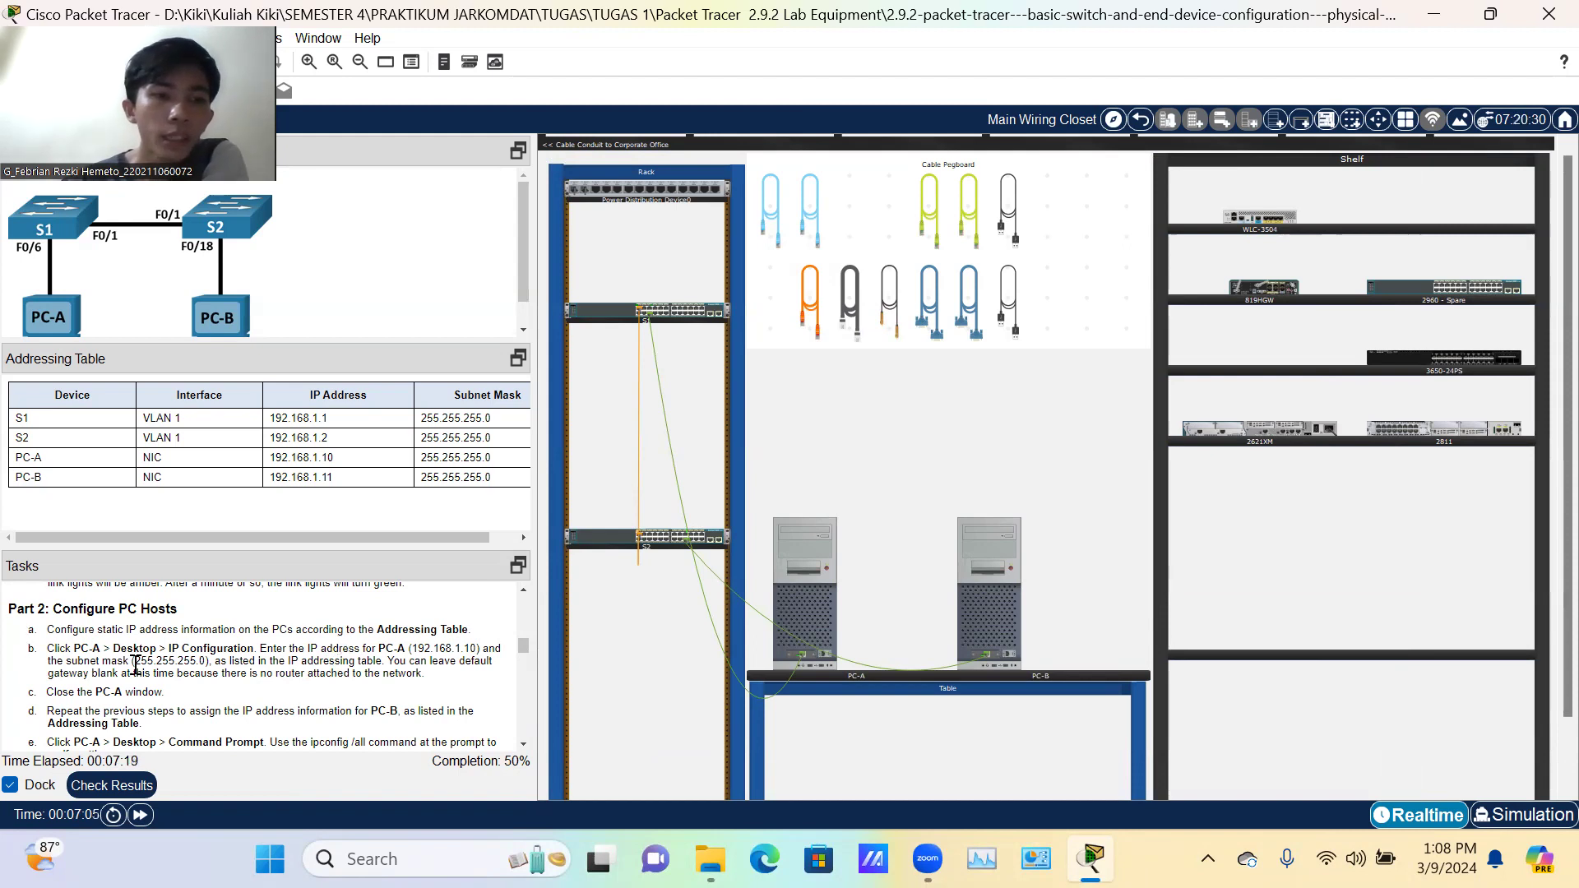
Step: Open the Command Prompt on PC-A and try to display its network settings with "ipcongig / all"
{"action": "scroll", "coordinate": [185, 729], "scroll_direction": "down", "scroll_amount": 1}
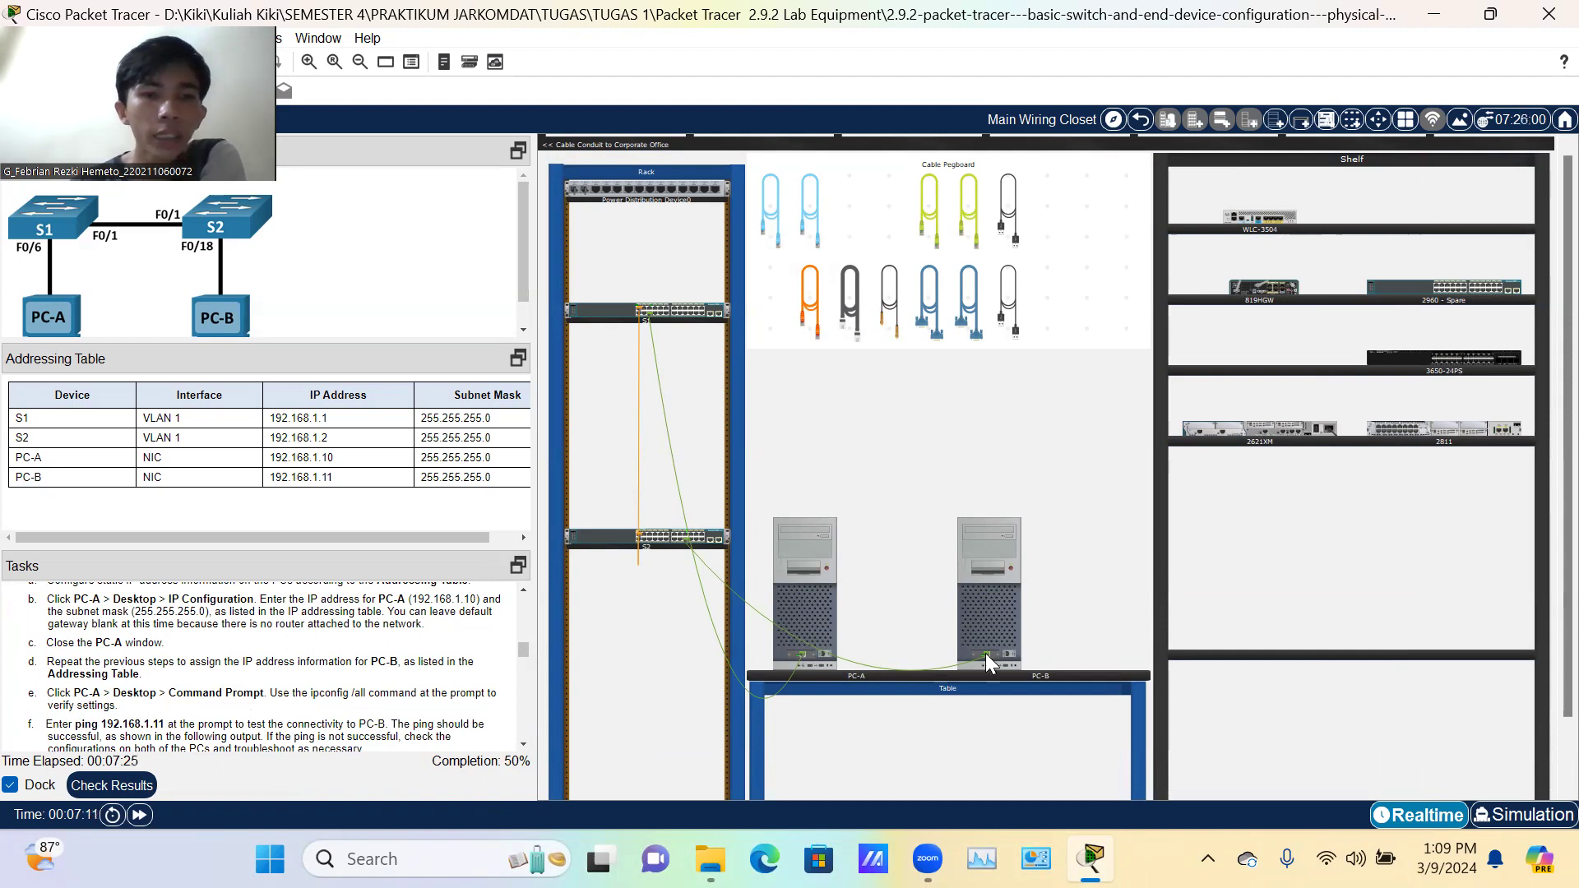
{"action": "left_click", "coordinate": [811, 533]}
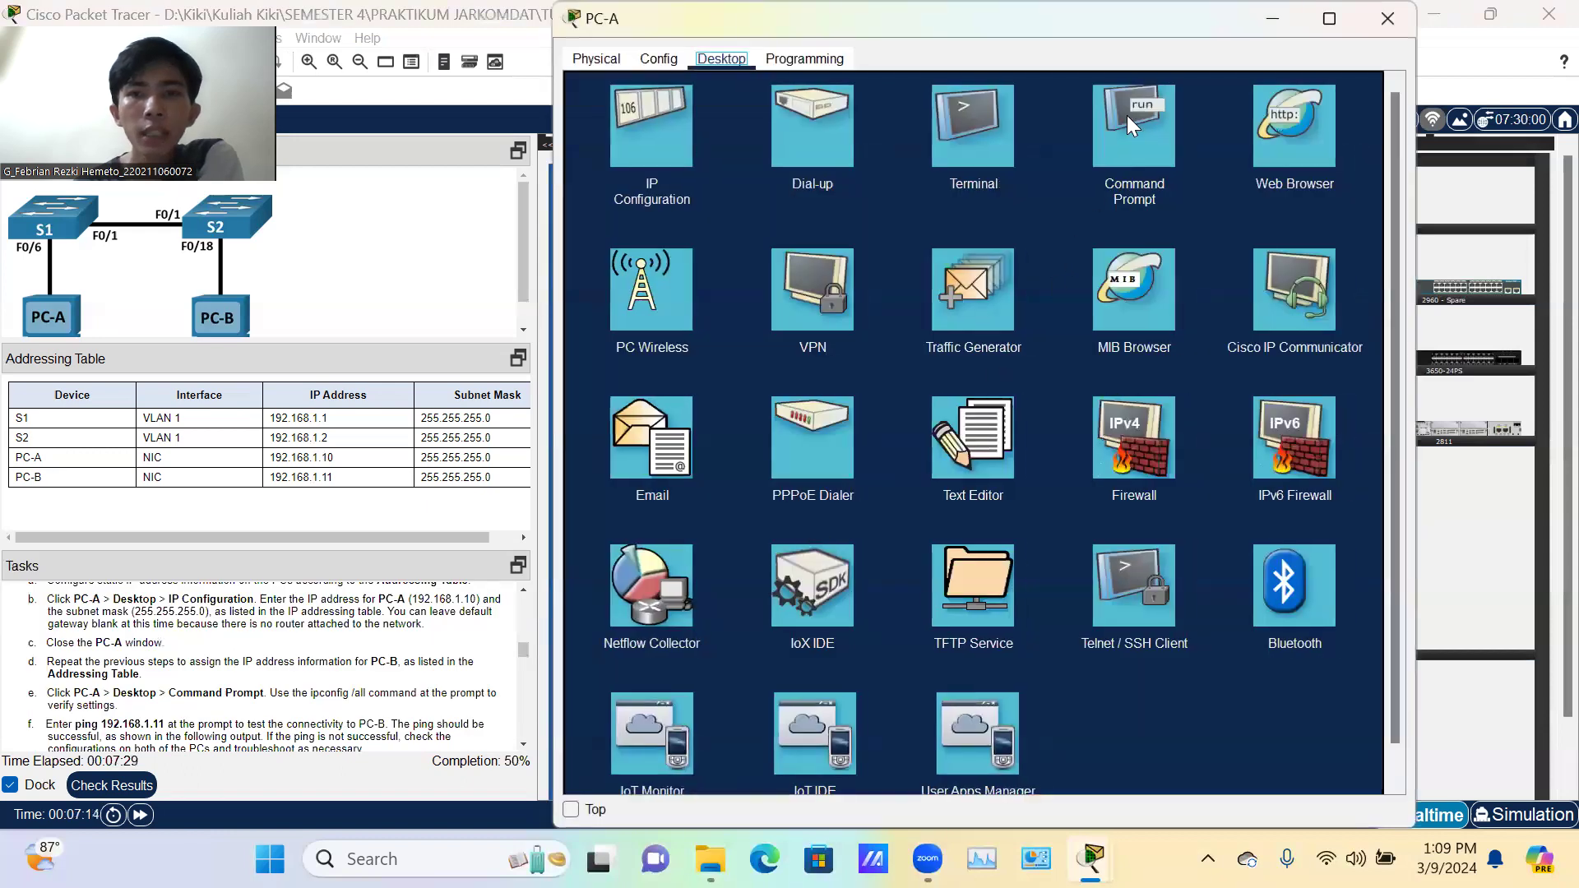
{"action": "left_click", "coordinate": [1127, 115]}
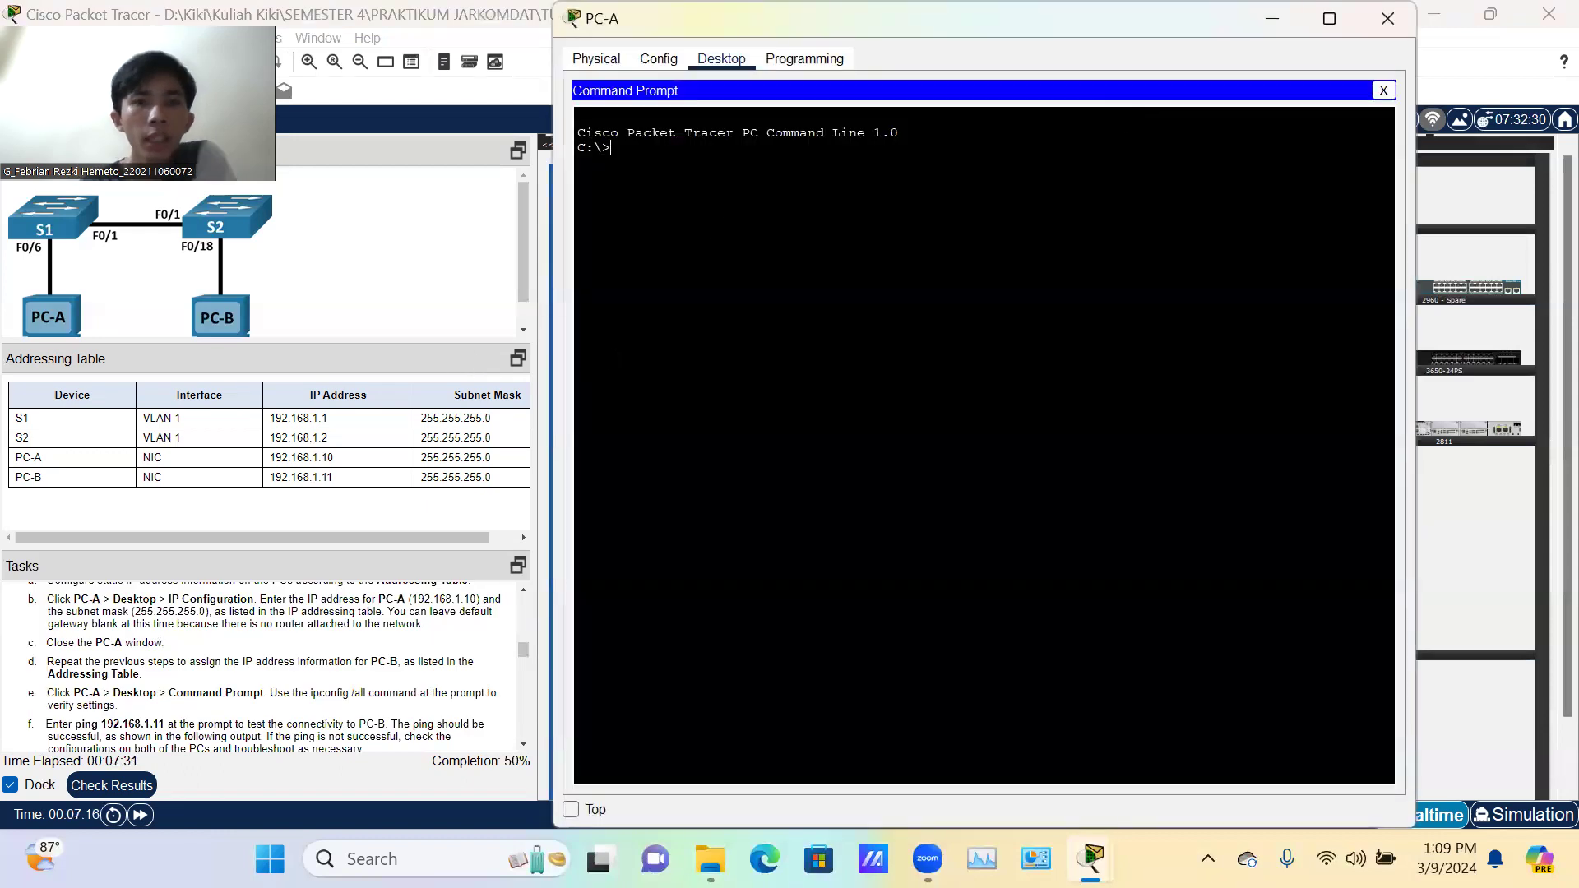
{"action": "type", "text": "ipcongis"}
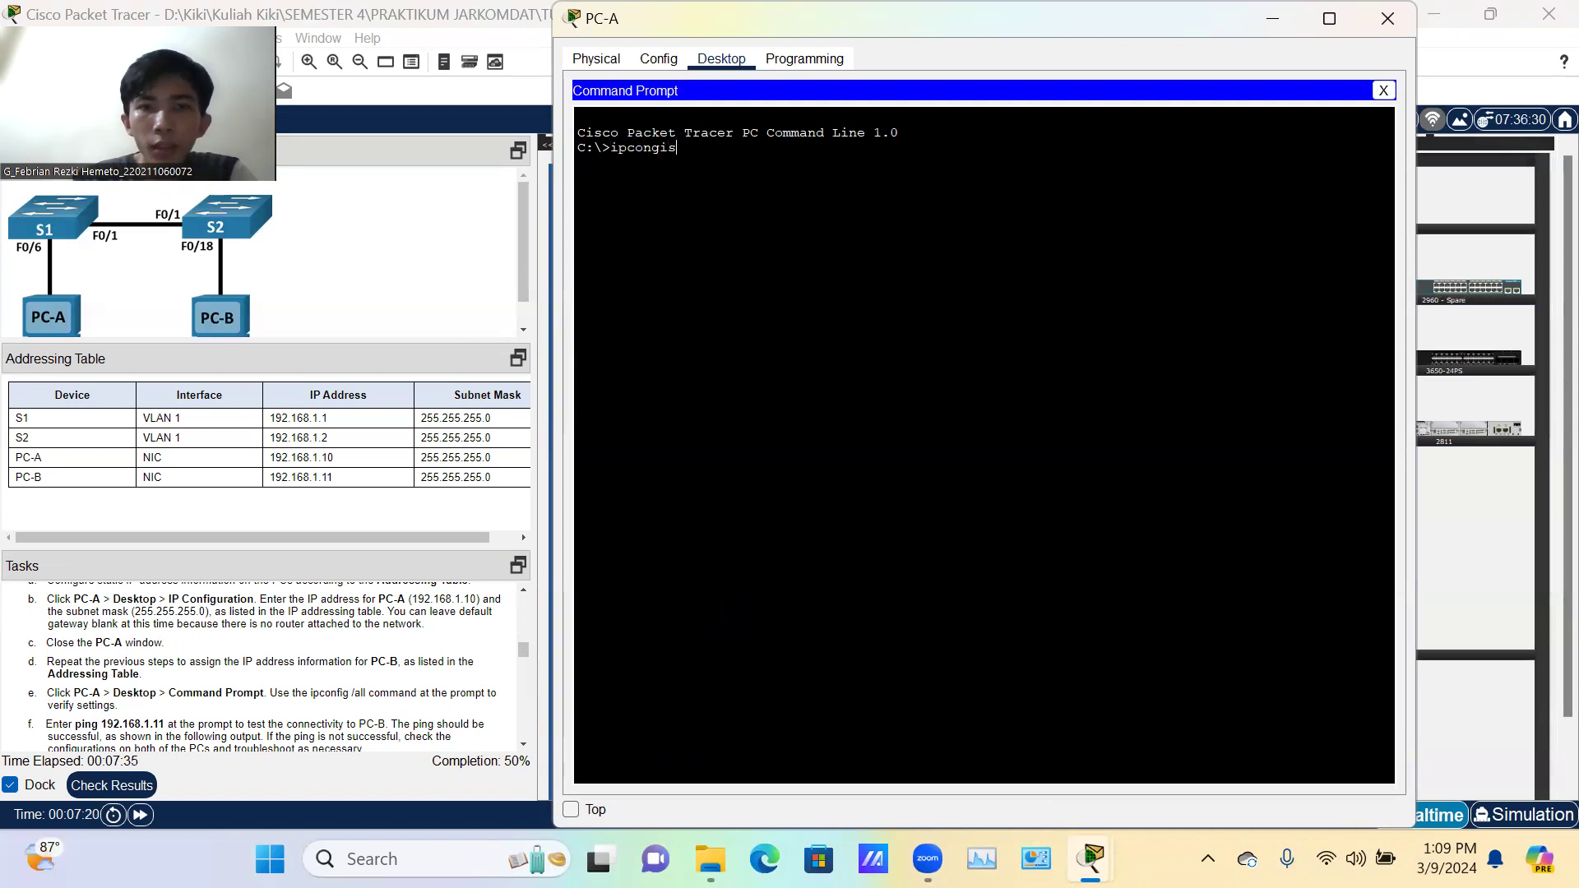
{"action": "key", "text": "BackSpace"}
{"action": "type", "text": "g"}
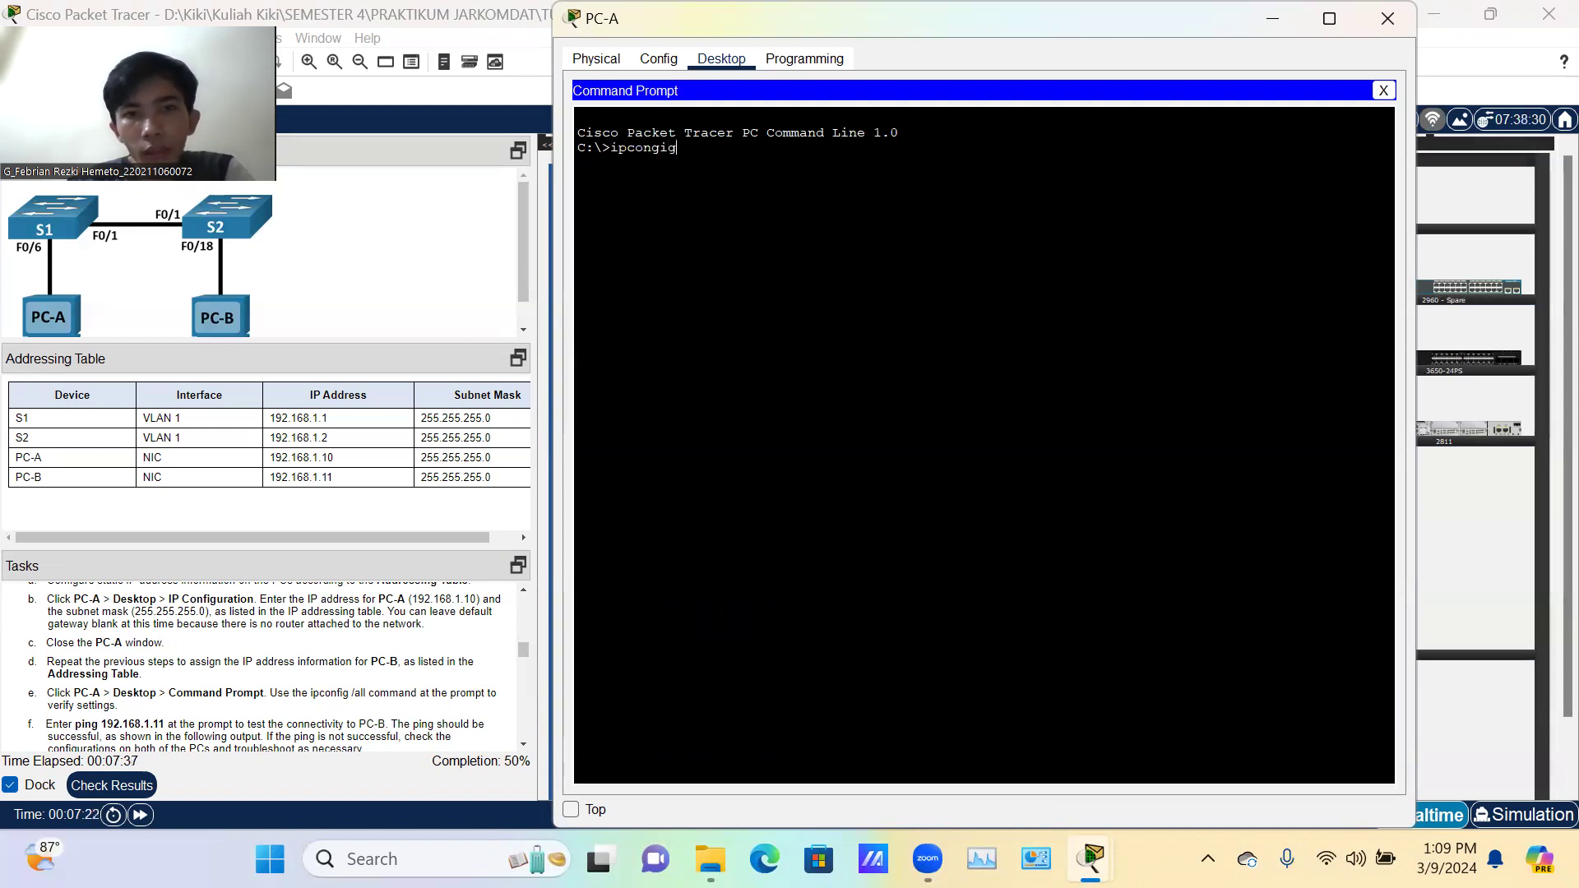
{"action": "type", "text": " / all"}
{"action": "key", "text": "Return"}
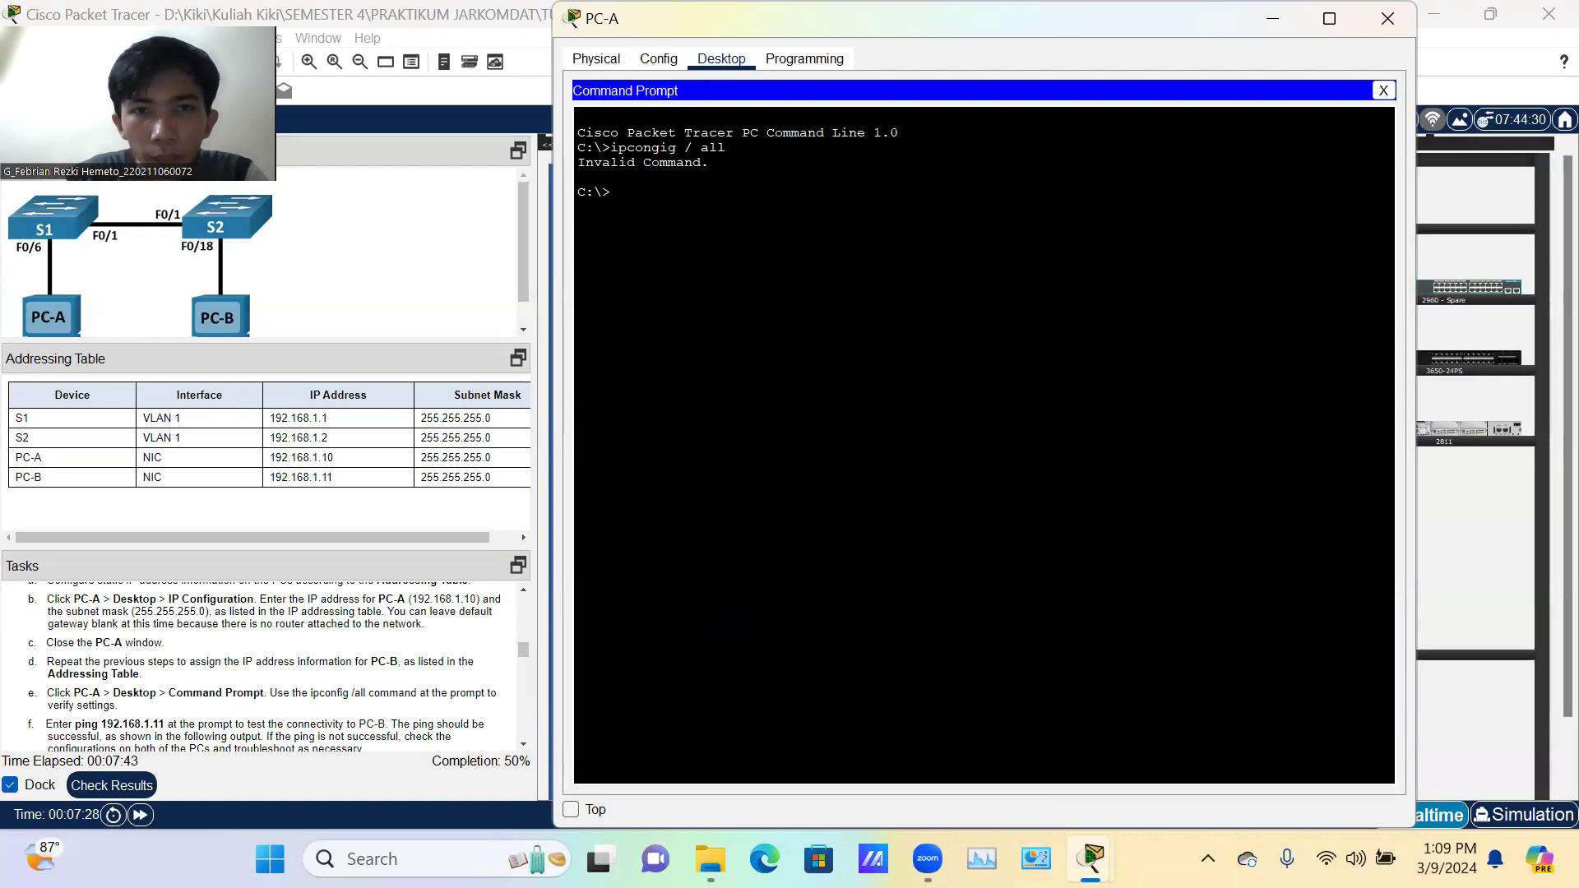
Step: Correct the spelling of the previous command and try running it as "ipconfig / all"
{"action": "key", "text": "Up"}
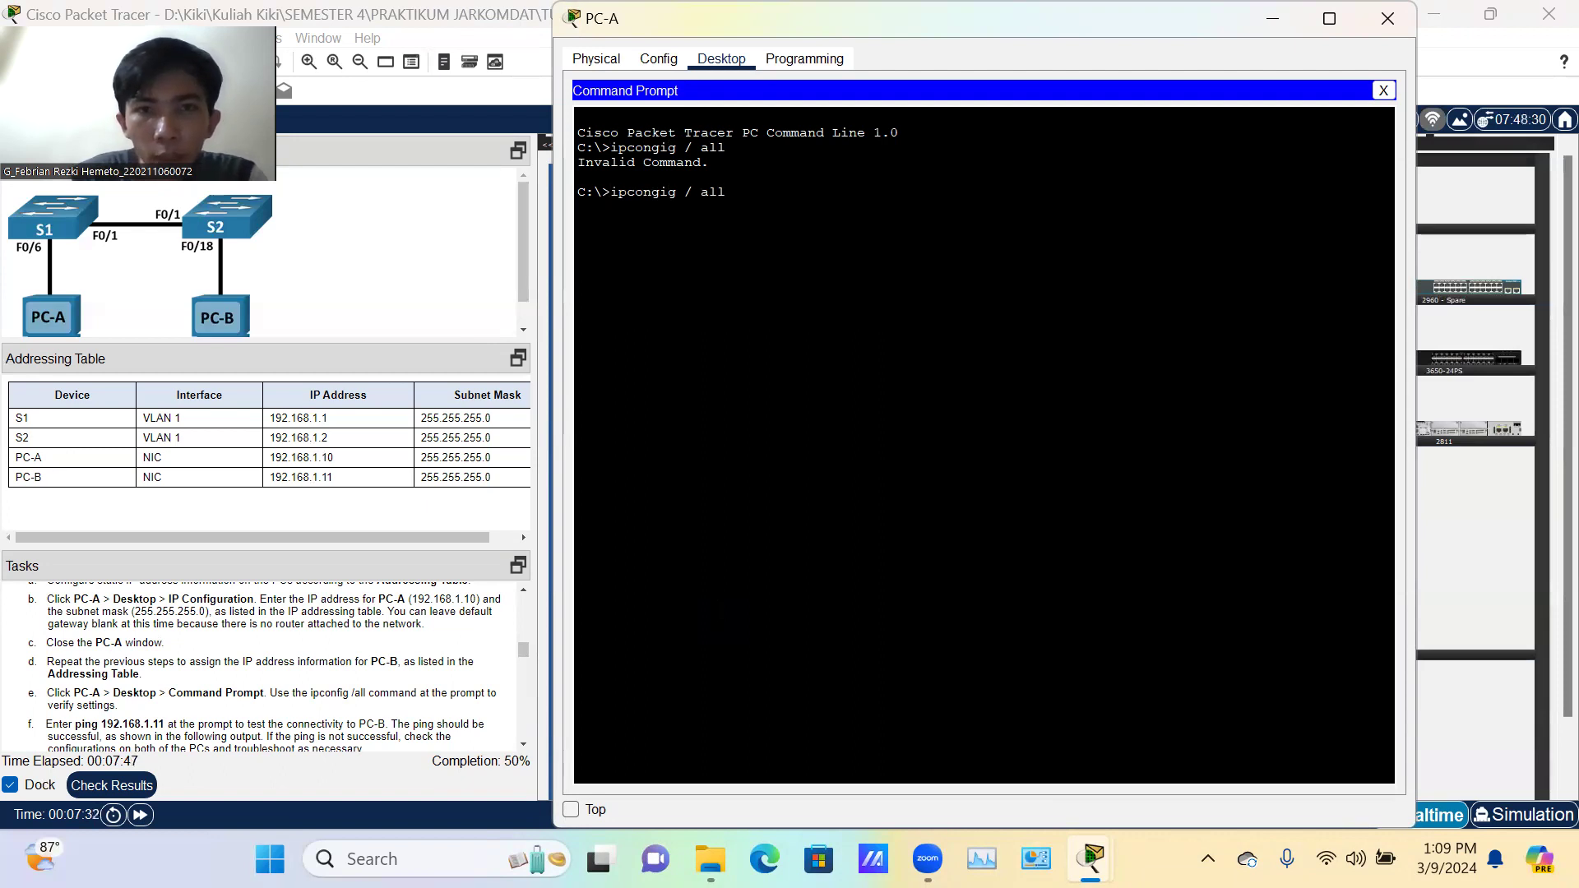
{"action": "key", "text": "Left"}
{"action": "key", "text": "Left"}
{"action": "key", "text": "Left"}
{"action": "key", "text": "Left"}
{"action": "key", "text": "Left"}
{"action": "key", "text": "Left"}
{"action": "key", "text": "Left"}
{"action": "key", "text": "Left"}
{"action": "key", "text": "BackSpace"}
{"action": "type", "text": "f"}
{"action": "key", "text": "Return"}
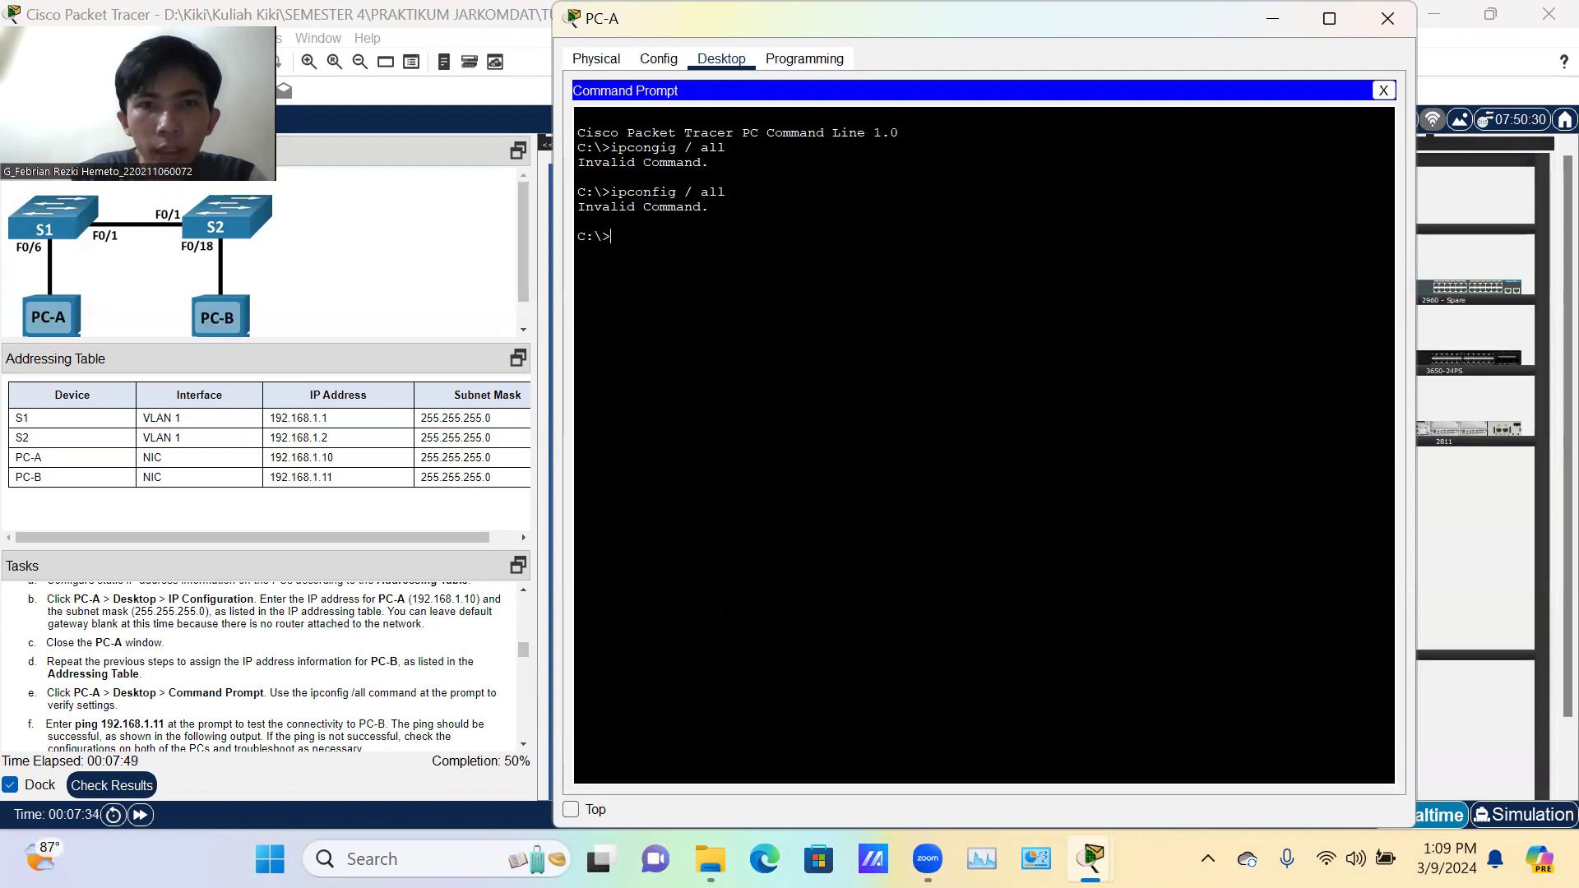
Step: Remove the space after the slash, run "ipconfig /all" on PC-A and page through the complete output
{"action": "key", "text": "Up"}
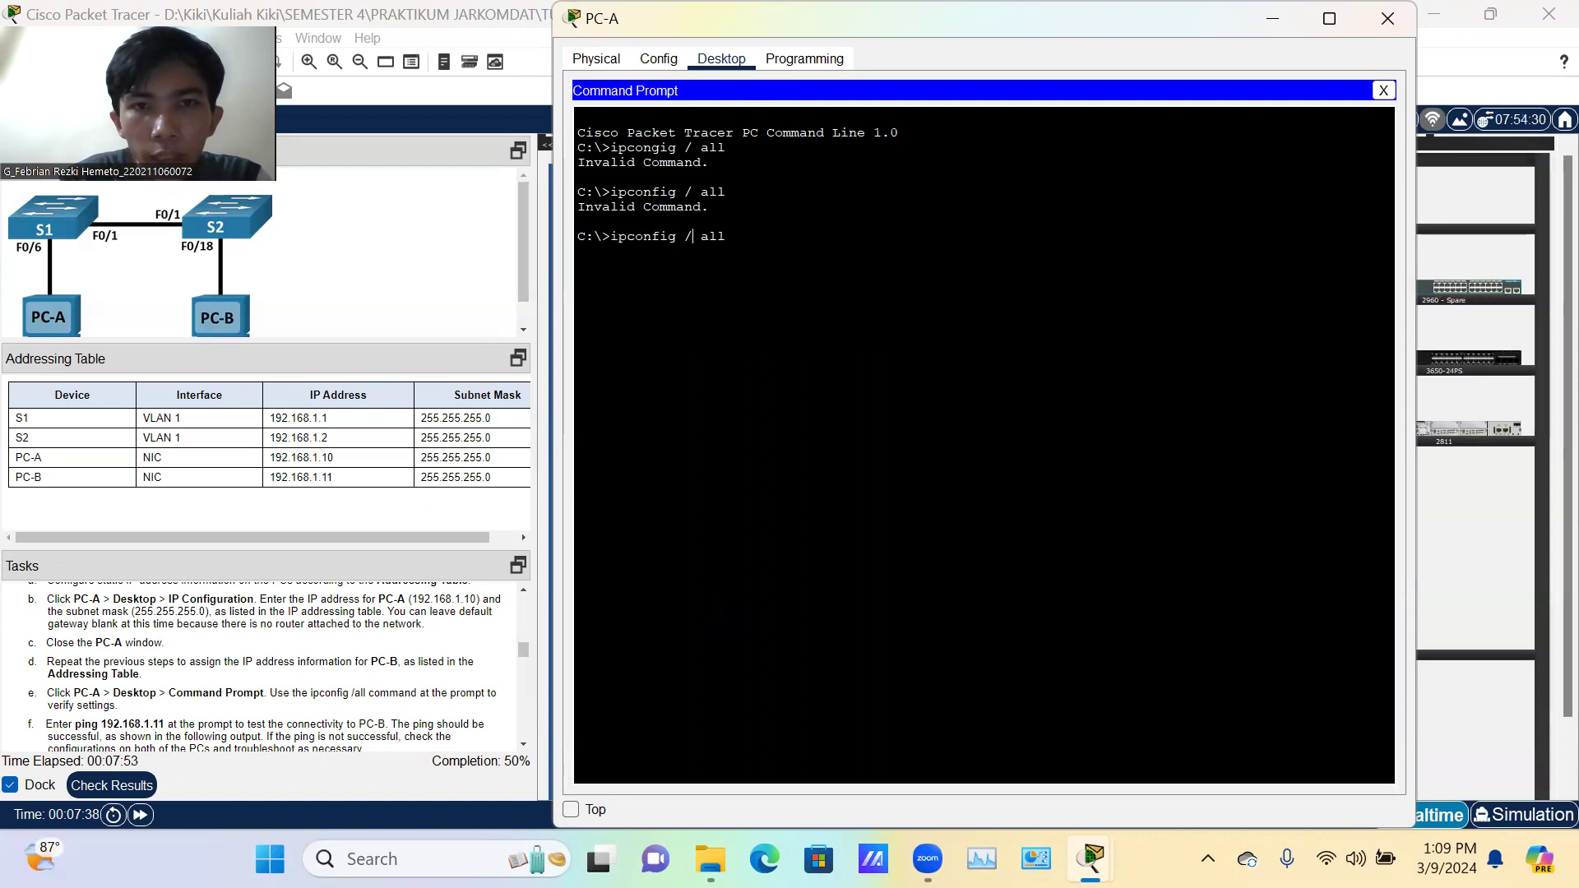
{"action": "key", "text": "Left"}
{"action": "key", "text": "Left"}
{"action": "key", "text": "Left"}
{"action": "key", "text": "BackSpace"}
{"action": "key", "text": "Return"}
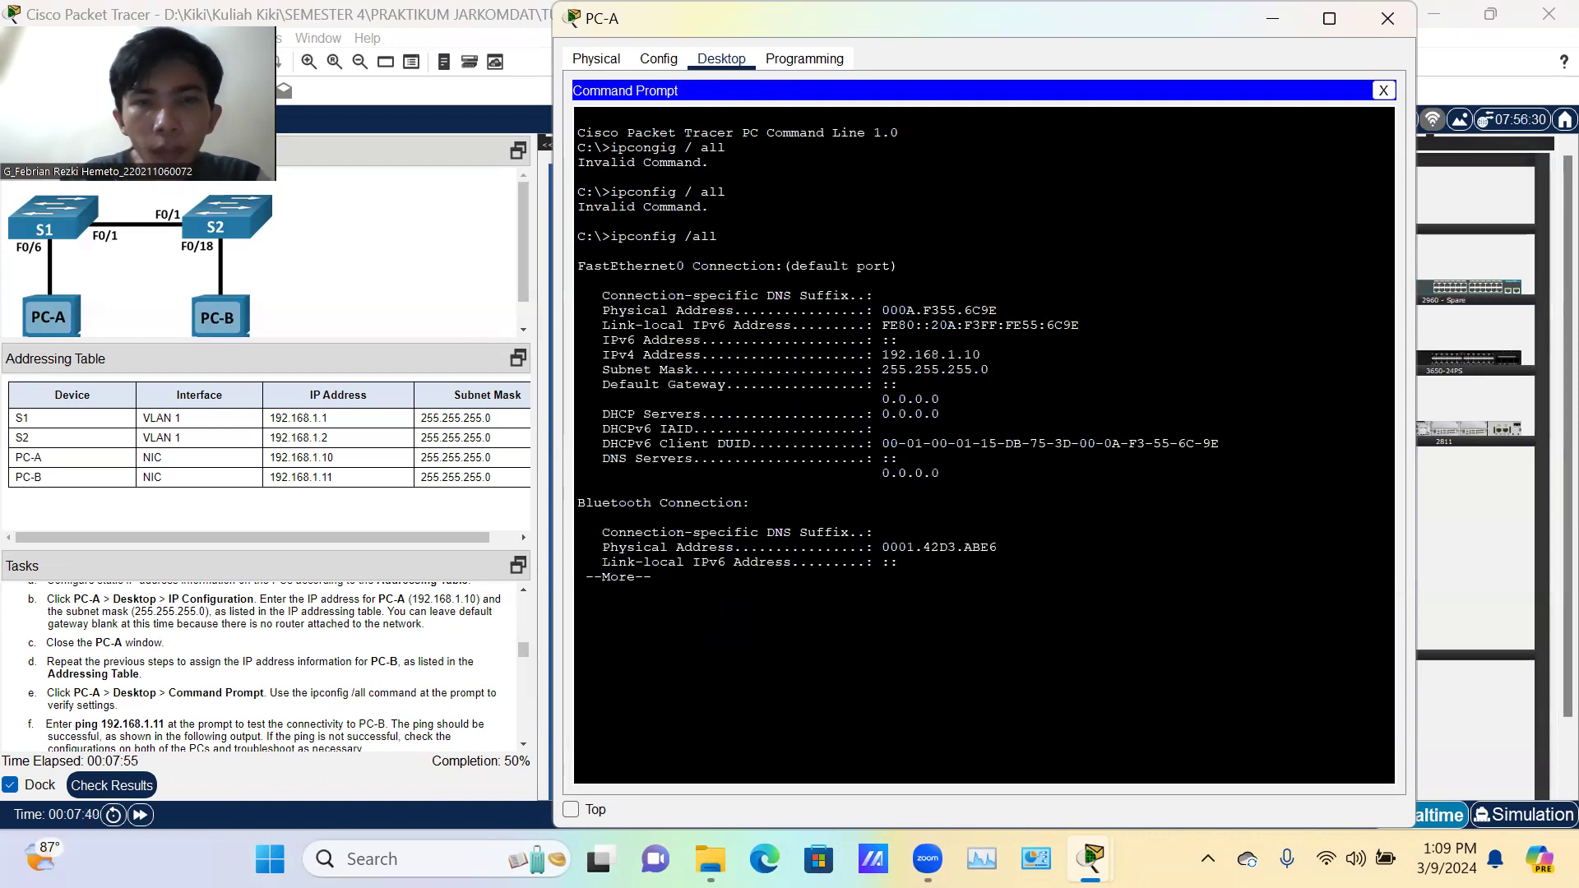
{"action": "key", "text": "Return"}
{"action": "key", "text": "Return"}
{"action": "key", "text": "Return"}
{"action": "key", "text": "Return"}
{"action": "key", "text": "Return"}
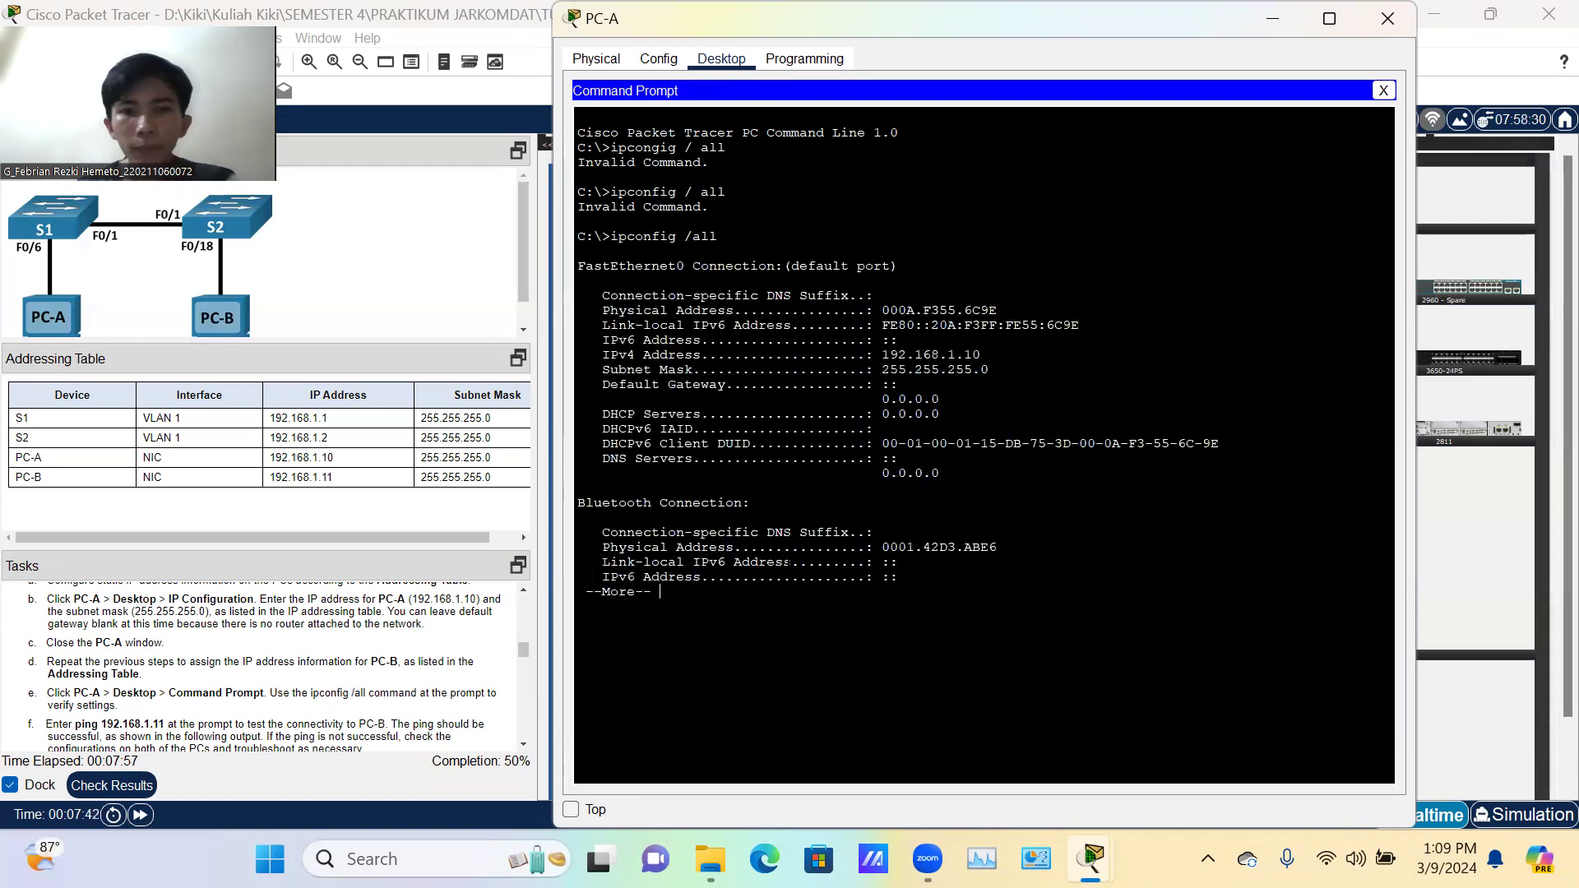
{"action": "key", "text": "Return"}
{"action": "key", "text": "Return"}
{"action": "key", "text": "Return"}
{"action": "key", "text": "Return"}
{"action": "key", "text": "Return"}
{"action": "key", "text": "Return"}
{"action": "key", "text": "Return"}
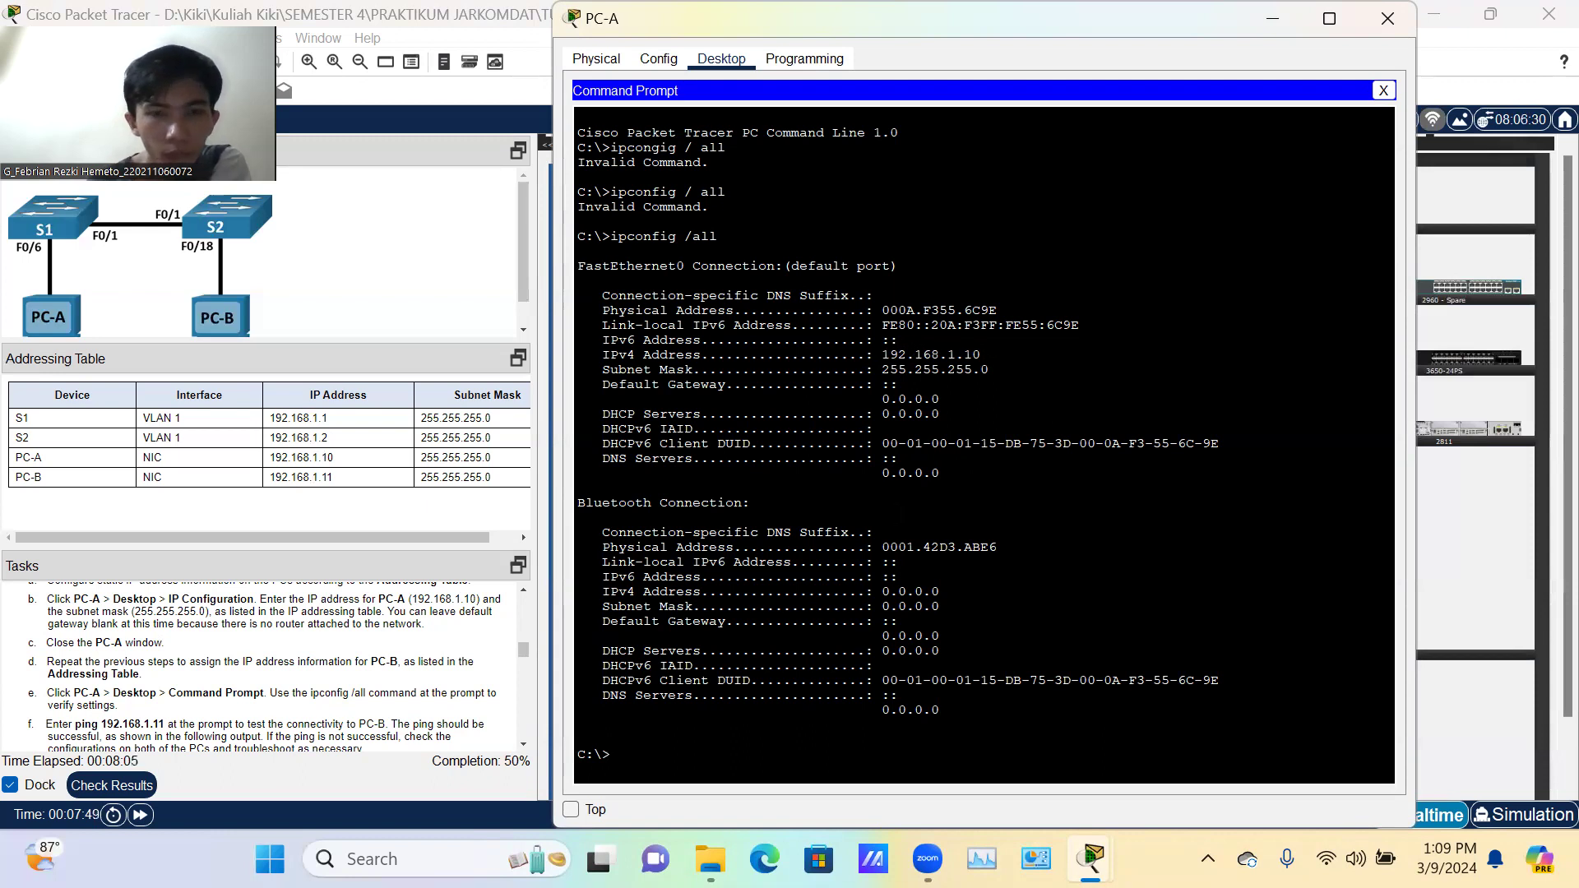
Step: Test the connectivity from PC-A to PC-B with "ping 192.168.1.11"
{"action": "scroll", "coordinate": [333, 715], "scroll_direction": "down", "scroll_amount": 3}
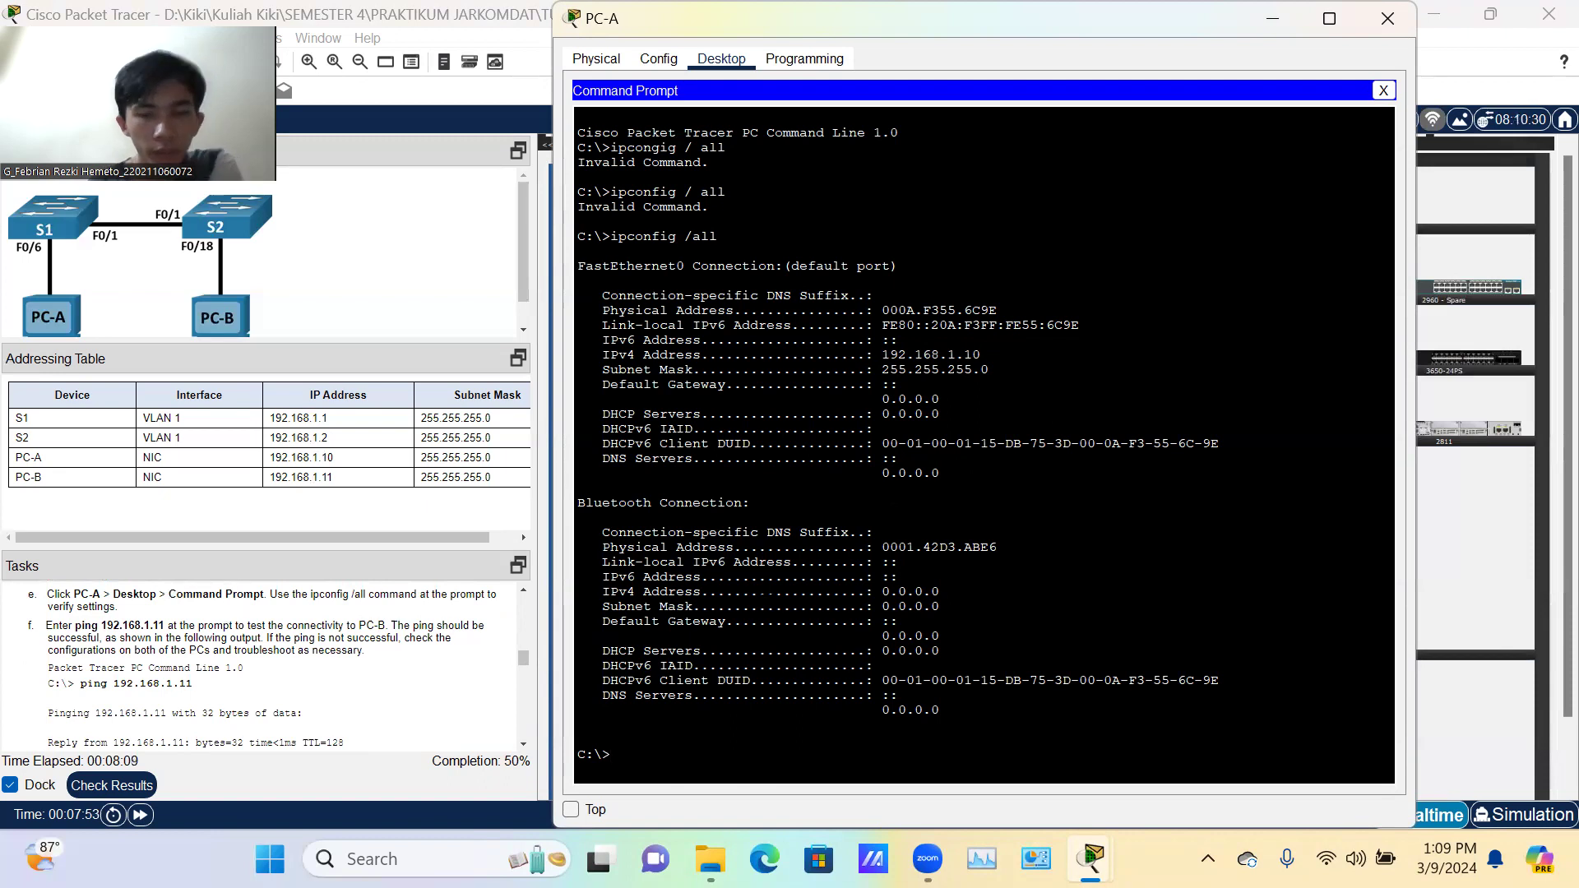
{"action": "type", "text": "ping 192.168.1.11"}
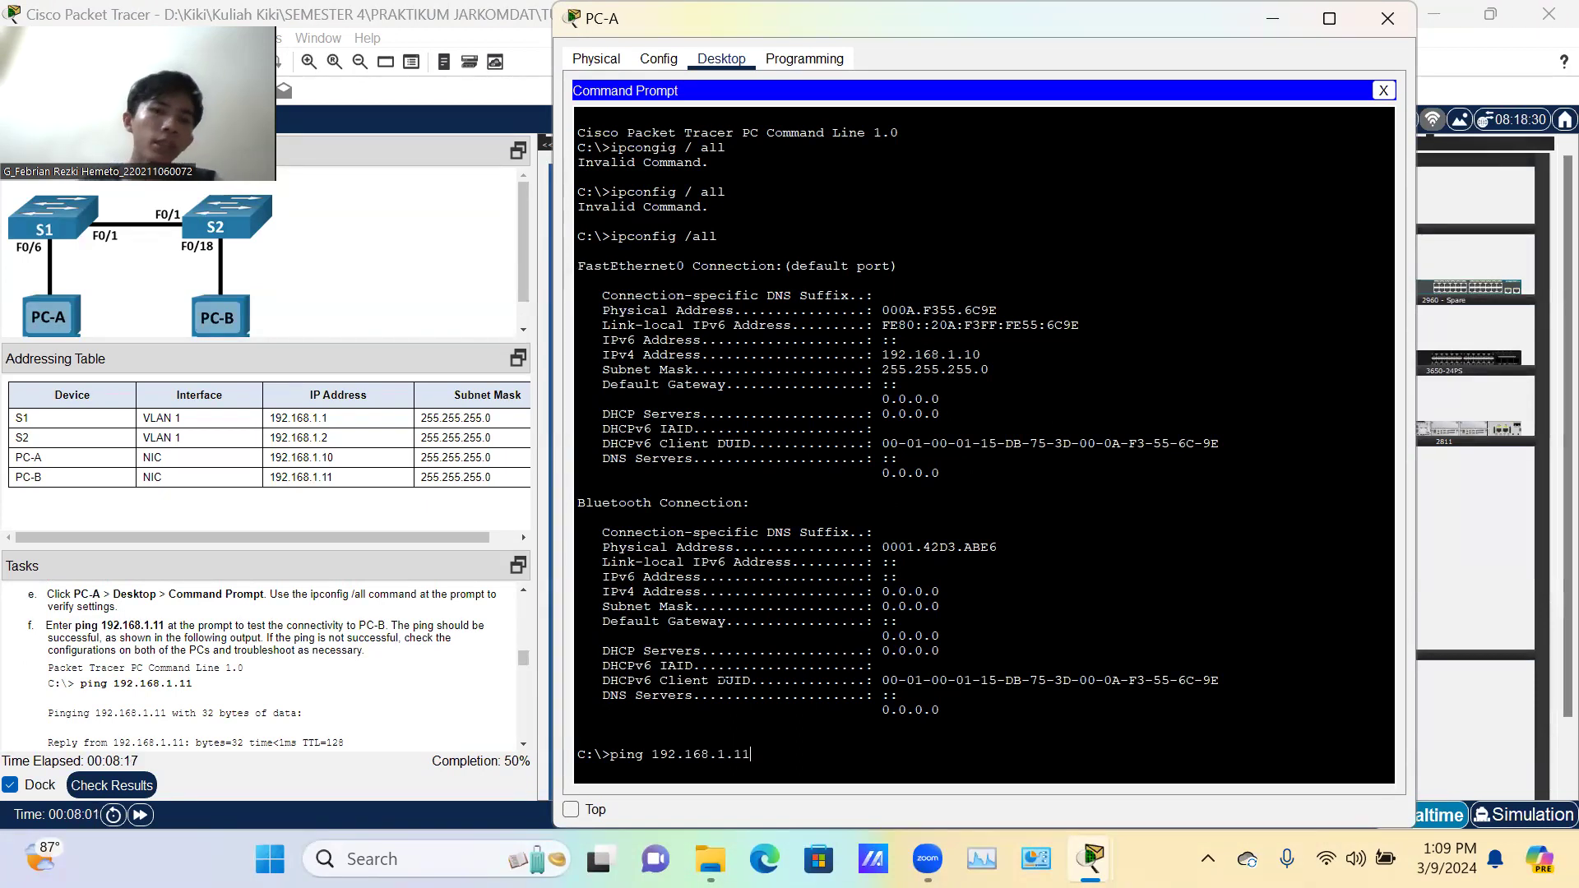
{"action": "key", "text": "Return"}
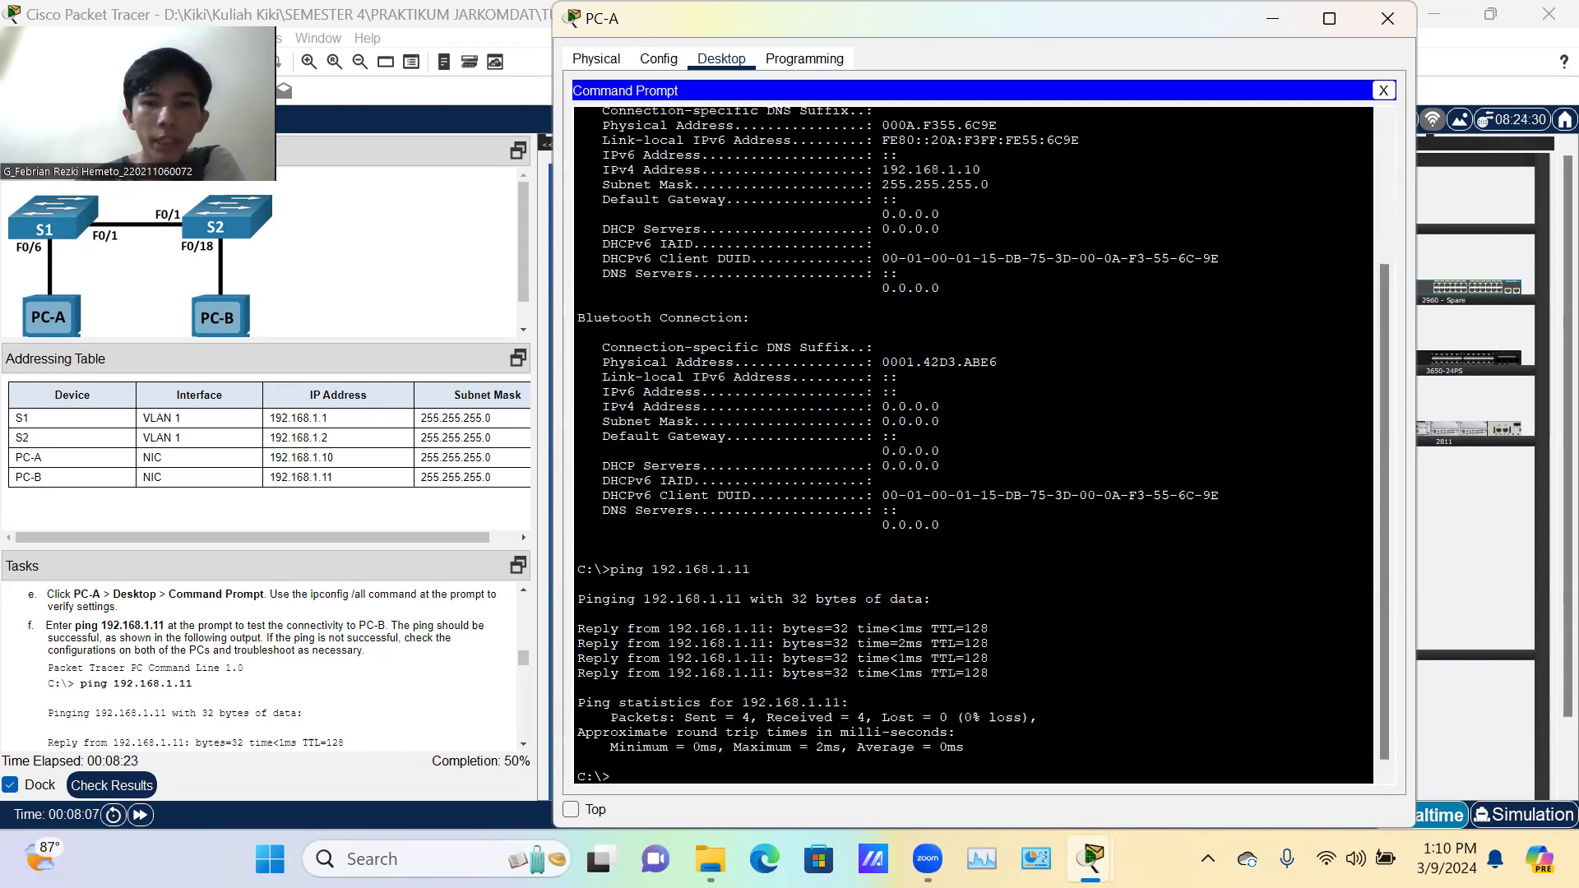
Step: Close the PC-A window and connect the rear Console port of S1 to PC-A's RS 232 port with a Console cable
{"action": "scroll", "coordinate": [274, 724], "scroll_direction": "down", "scroll_amount": 4}
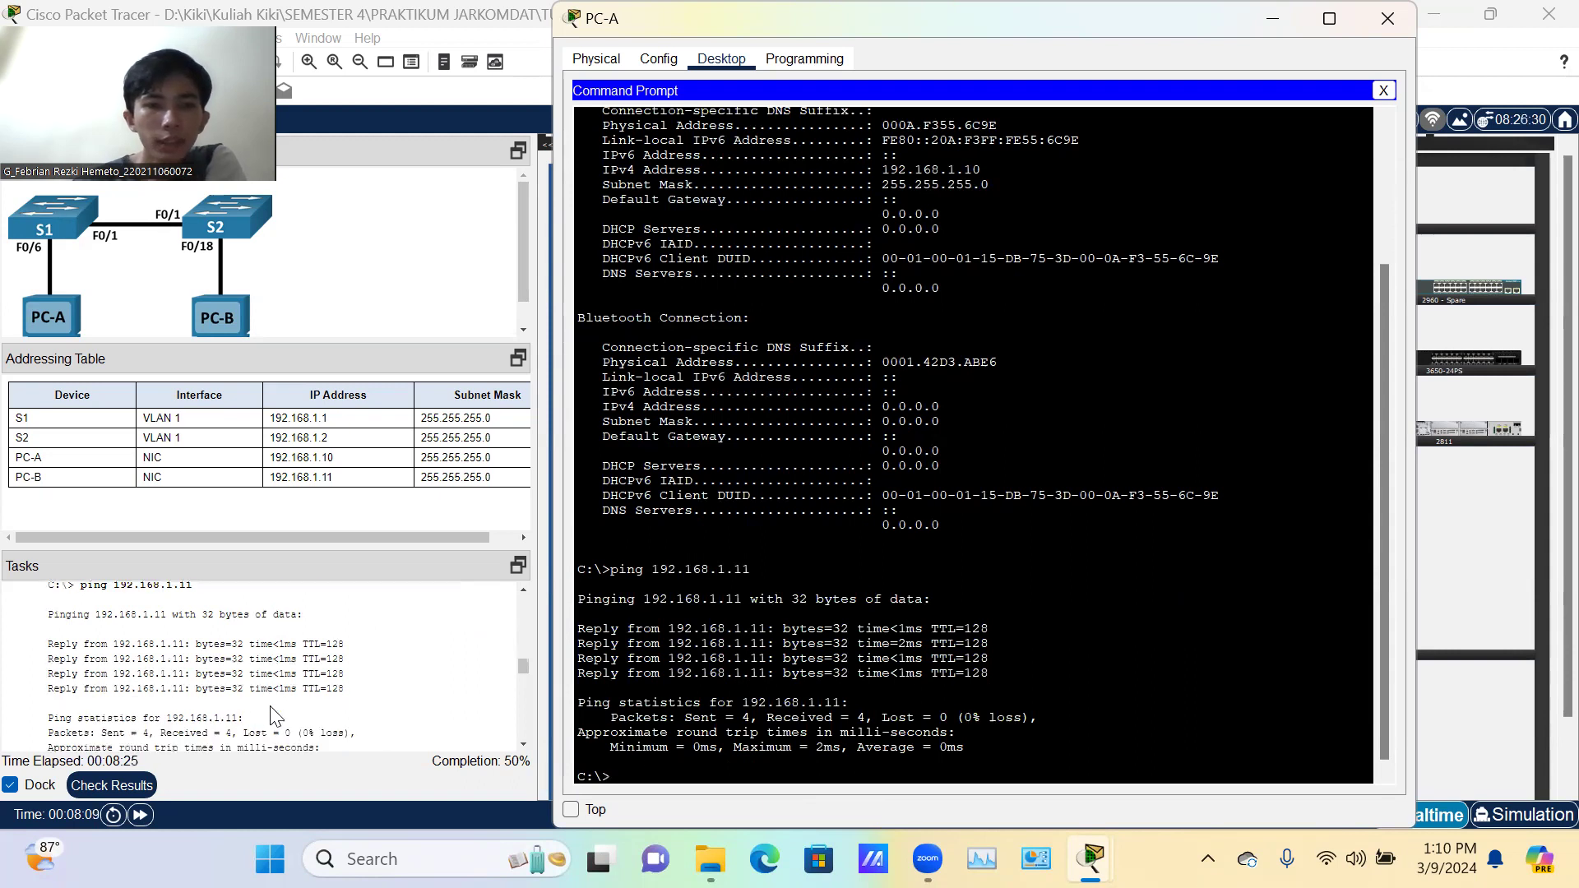
{"action": "scroll", "coordinate": [271, 698], "scroll_direction": "down", "scroll_amount": 2}
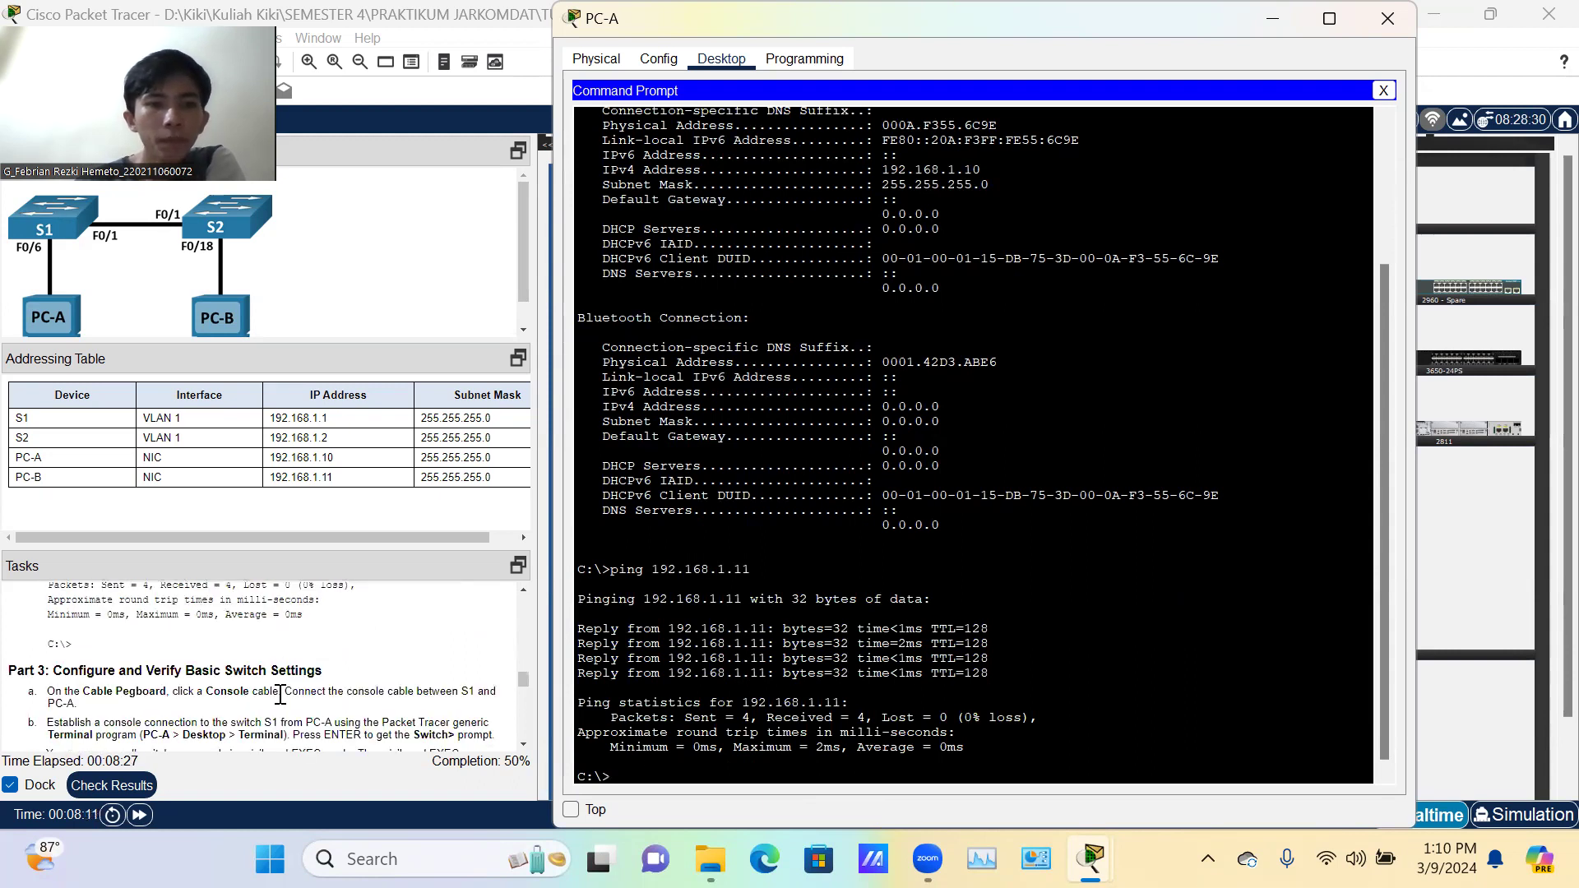
{"action": "scroll", "coordinate": [280, 700], "scroll_direction": "down", "scroll_amount": 1}
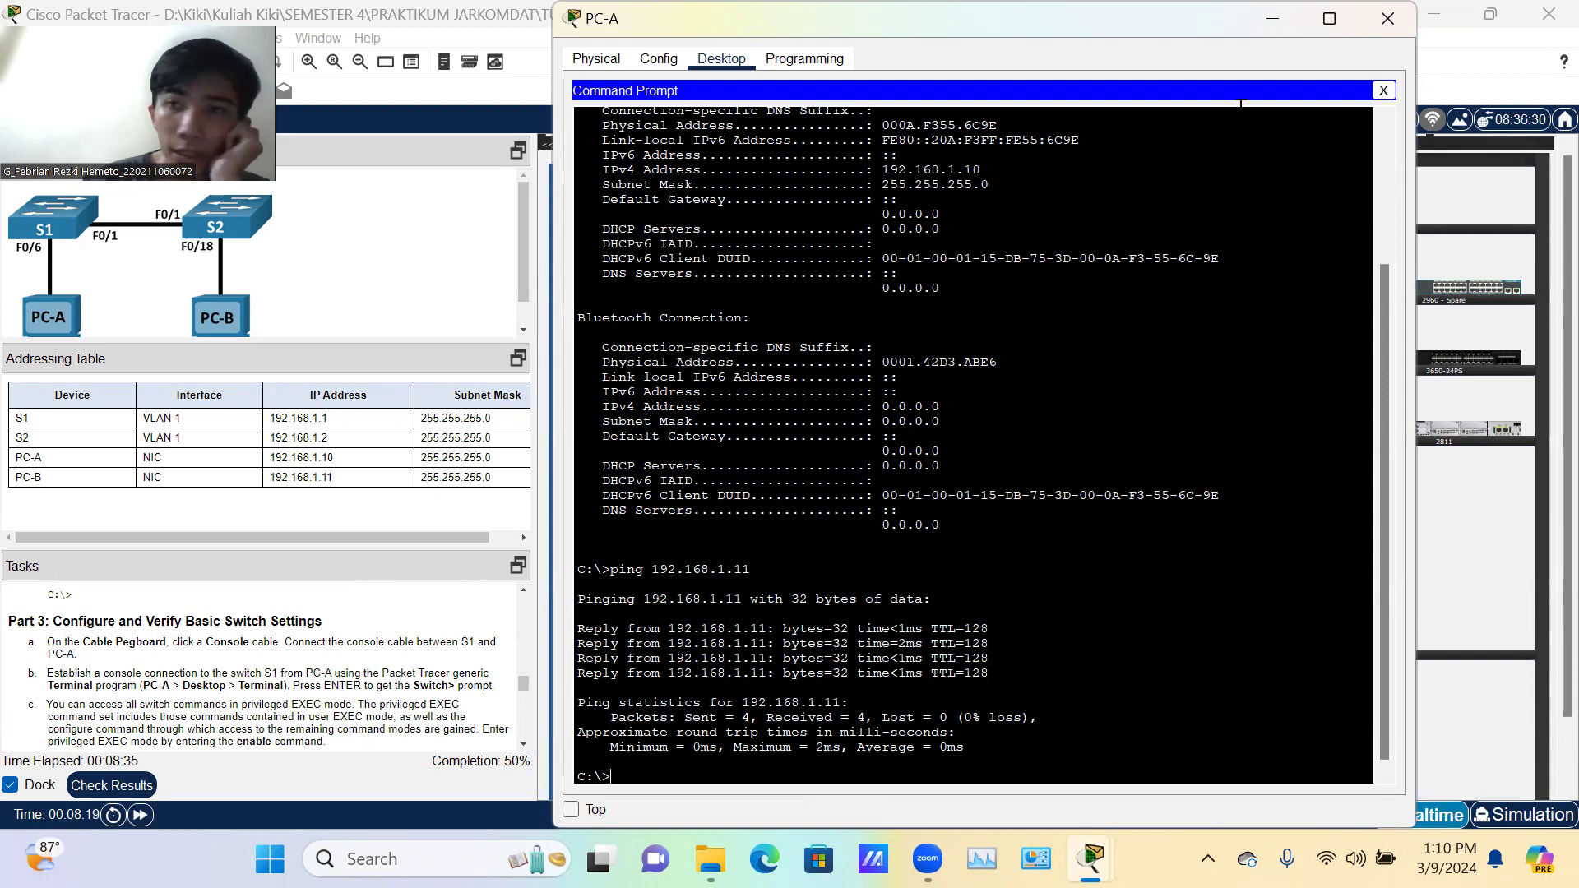
{"action": "left_click", "coordinate": [1387, 18]}
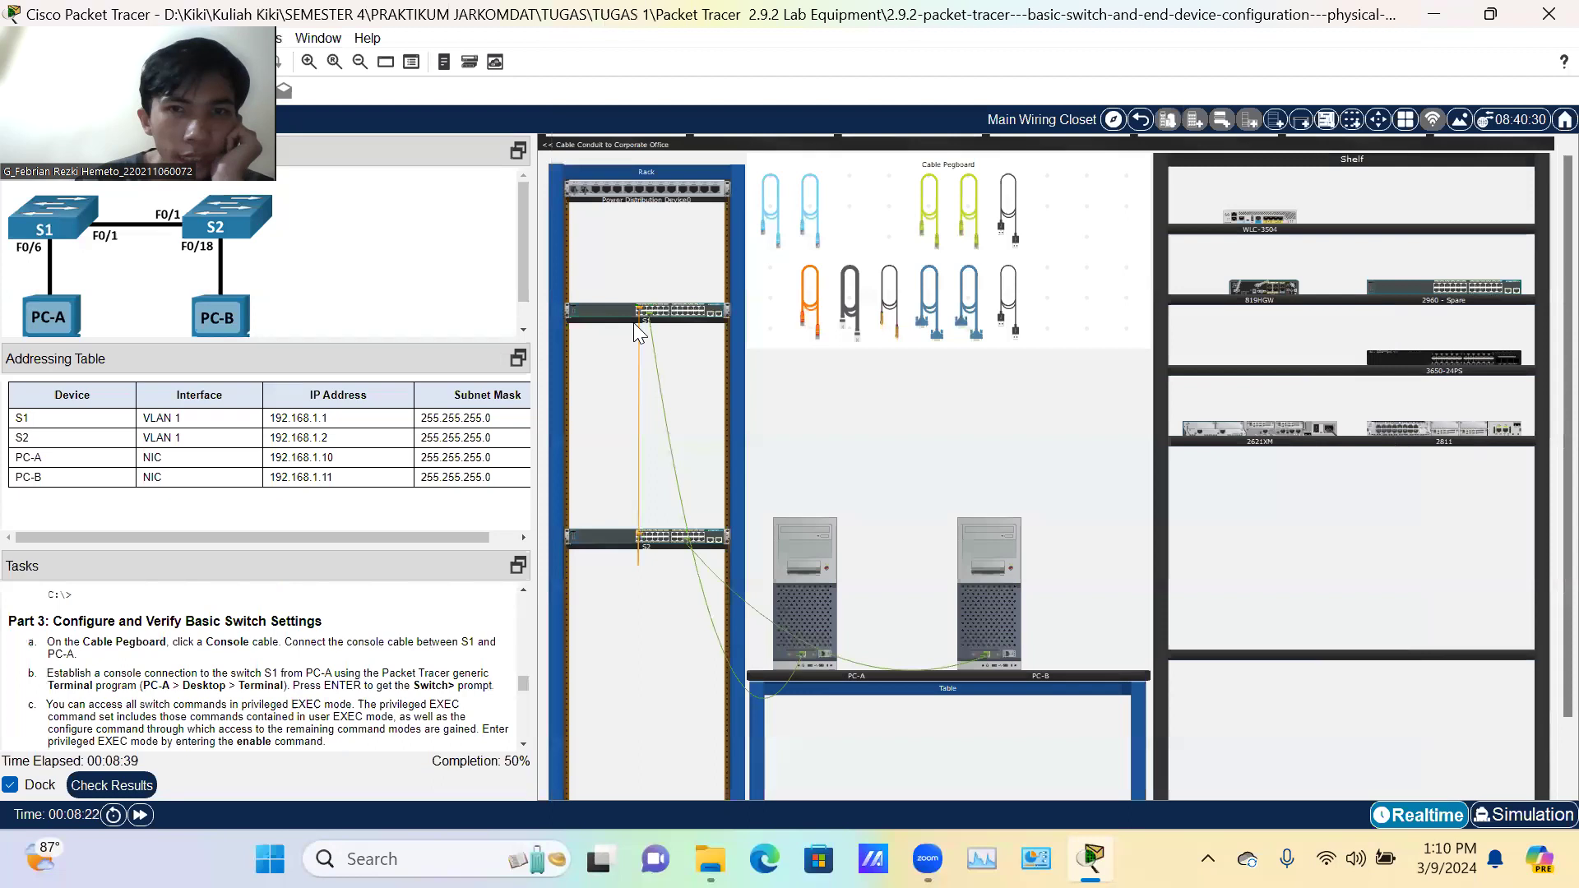
{"action": "left_click", "coordinate": [777, 204]}
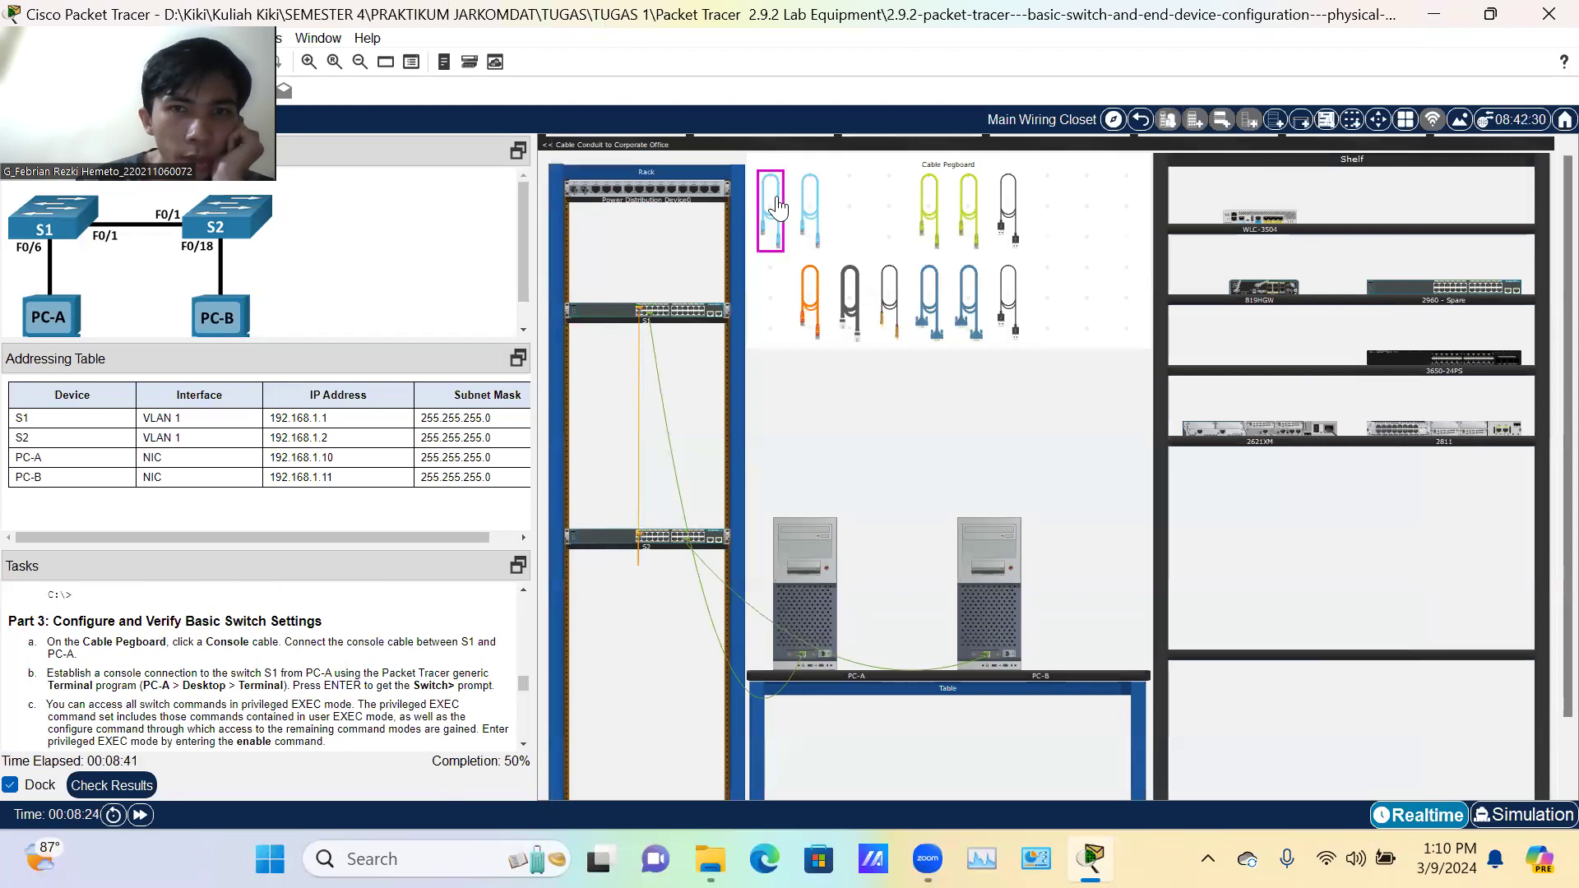
{"action": "left_click", "coordinate": [777, 205]}
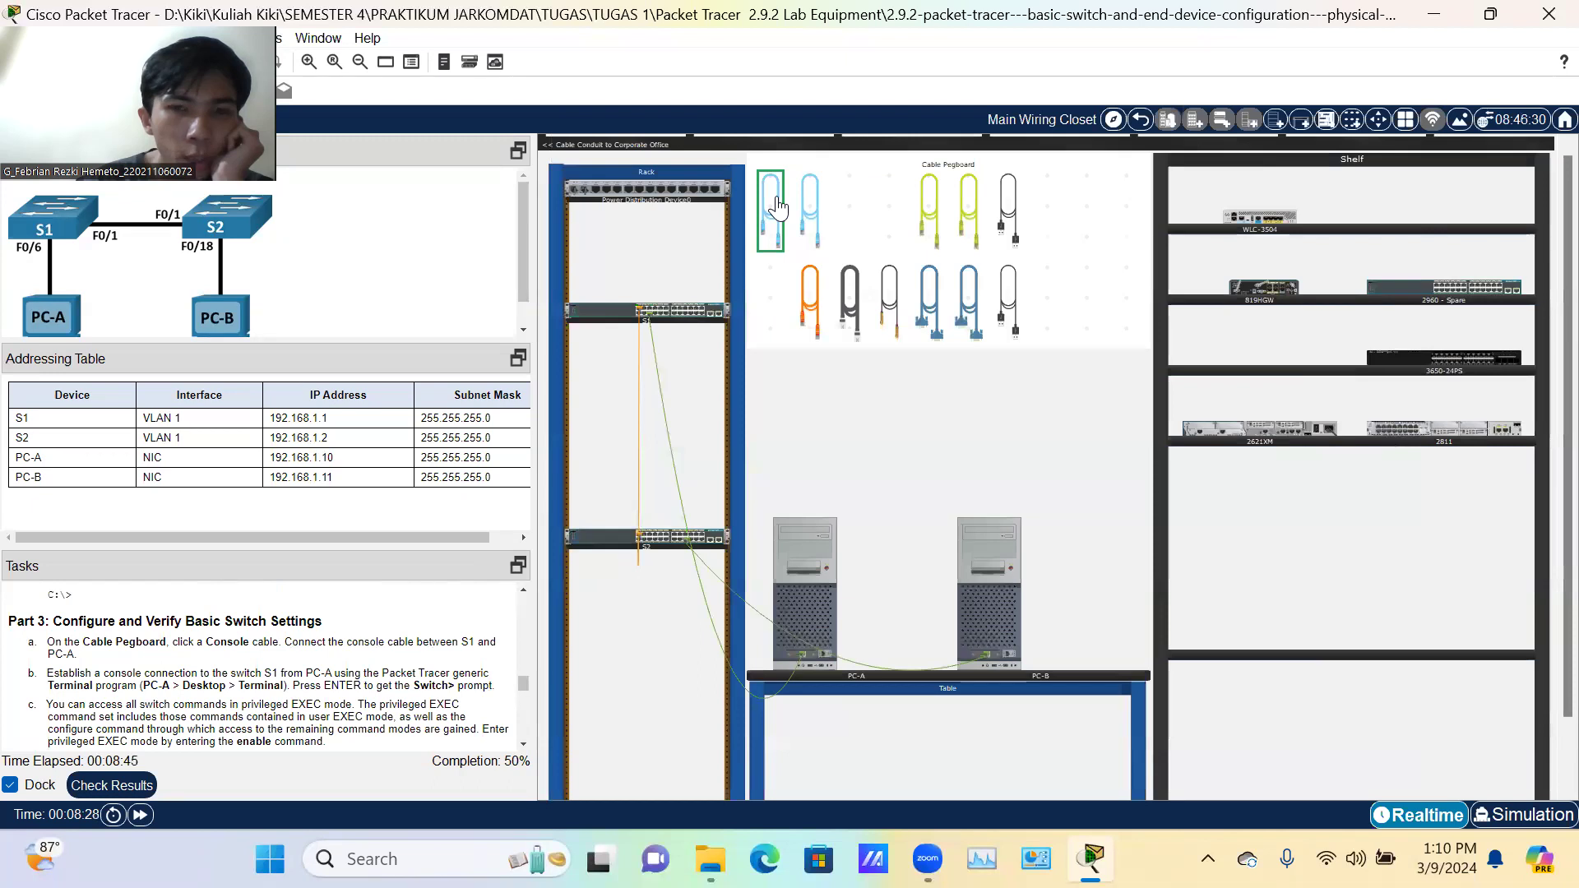
{"action": "right_click", "coordinate": [612, 313]}
{"action": "left_click", "coordinate": [671, 349]}
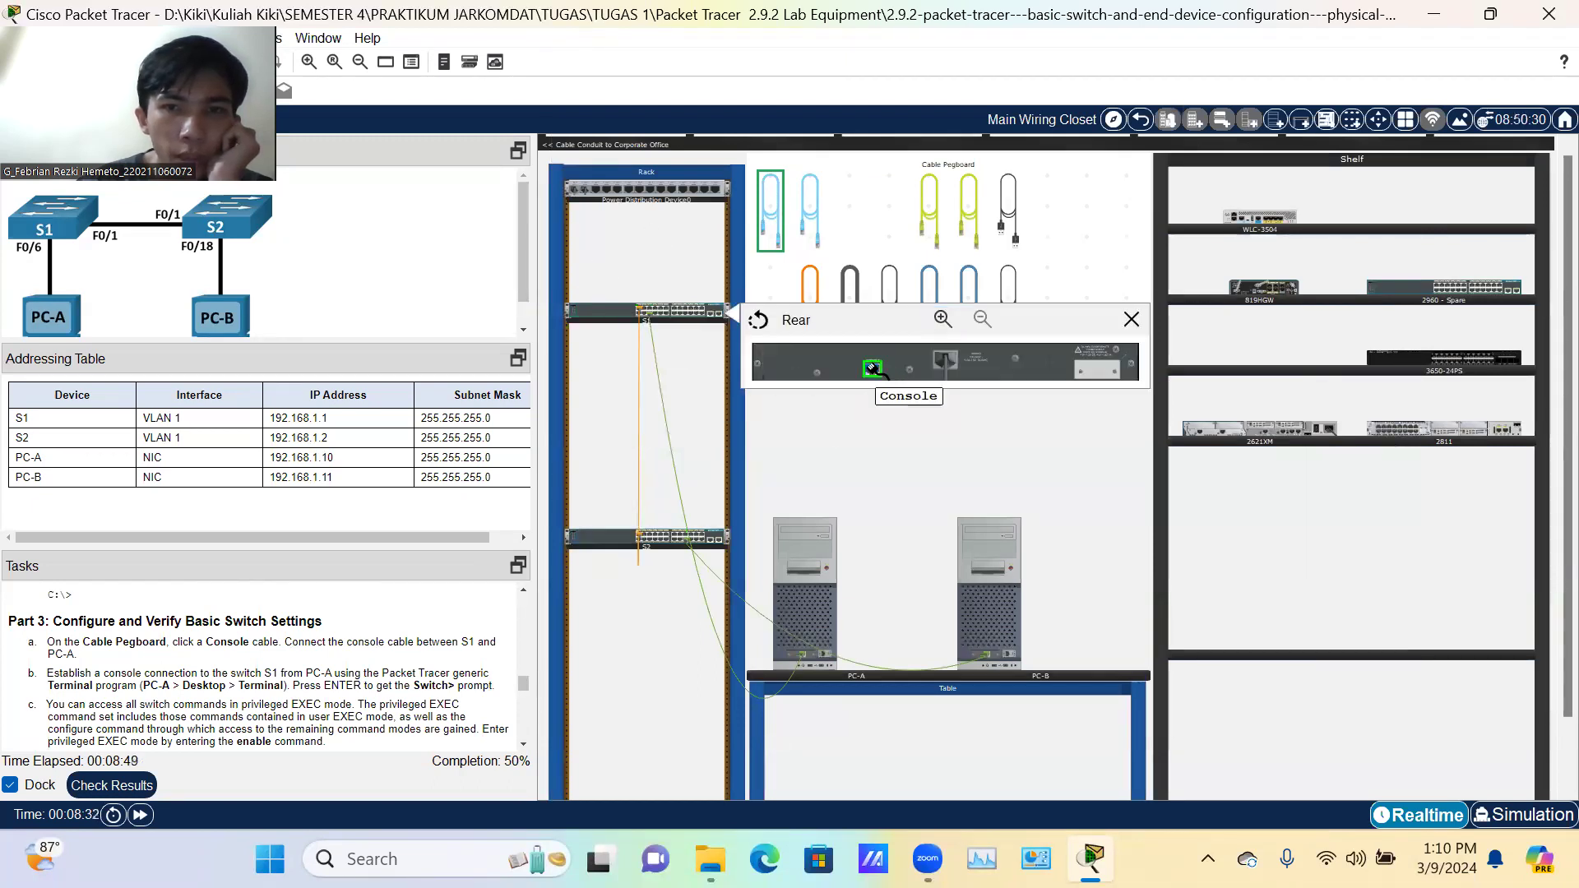
{"action": "left_click", "coordinate": [1131, 320]}
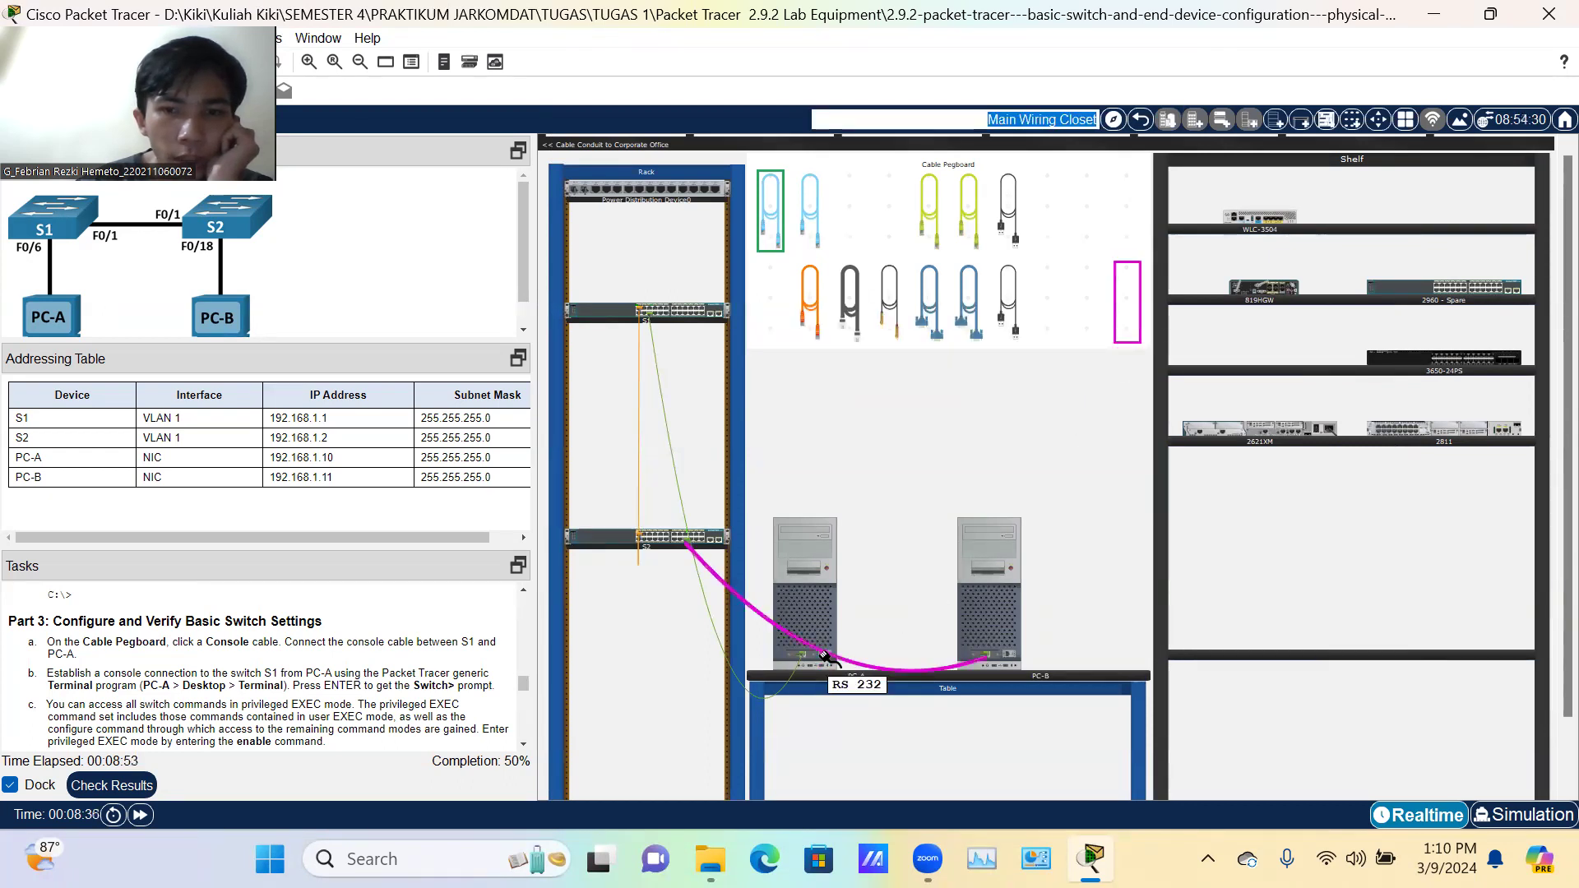
{"action": "left_click", "coordinate": [824, 655]}
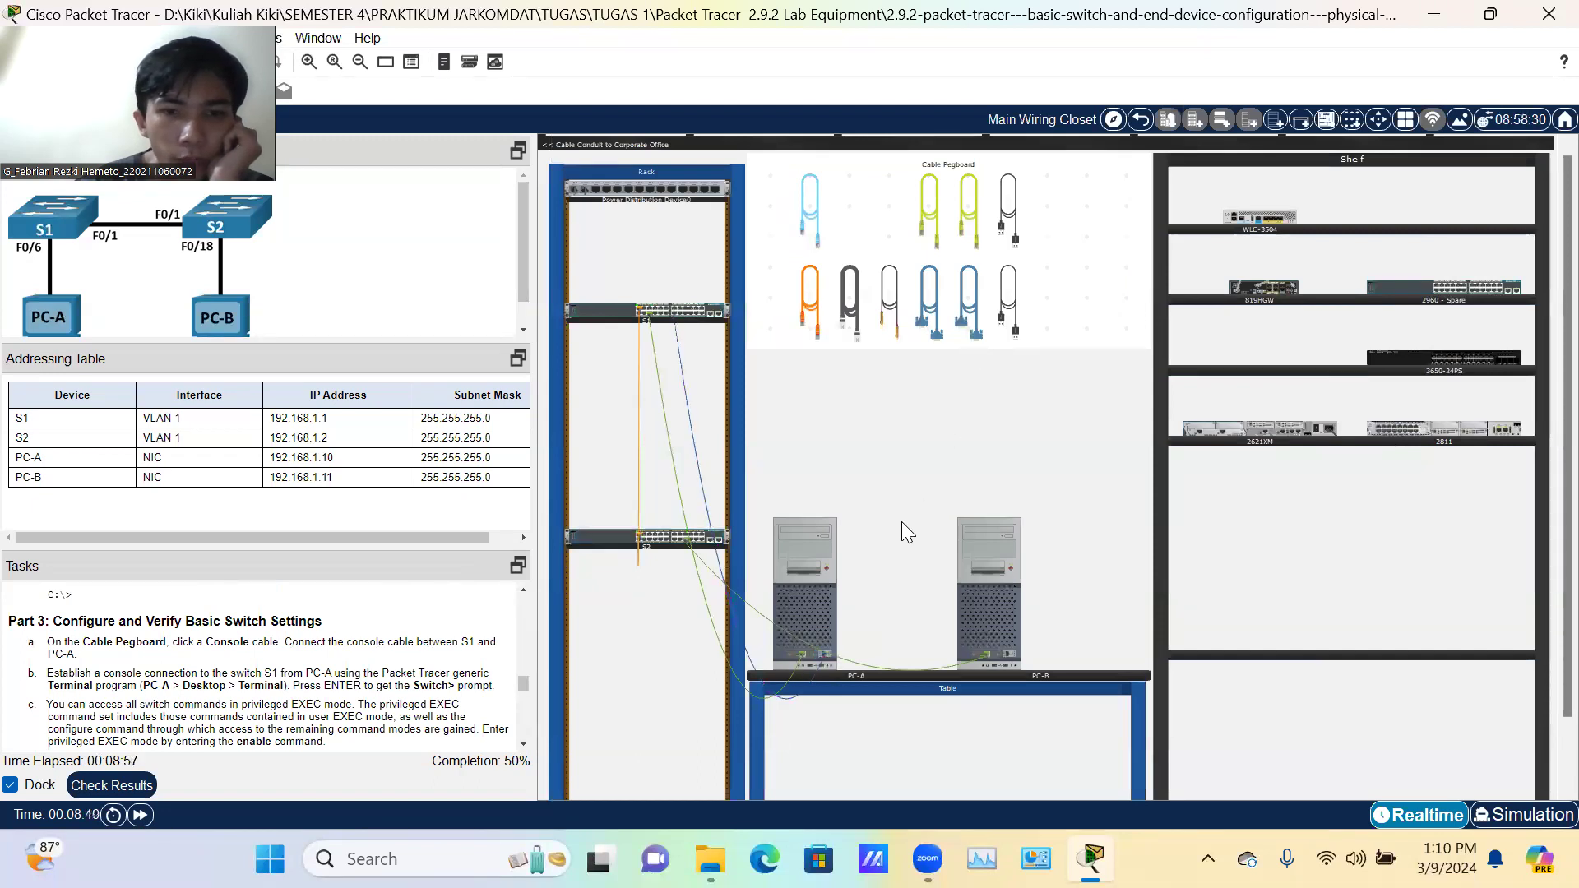
Step: Open a Terminal console session from PC-A to switch S1 with the default port settings and bring up the Switch> prompt
{"action": "left_click", "coordinate": [813, 563]}
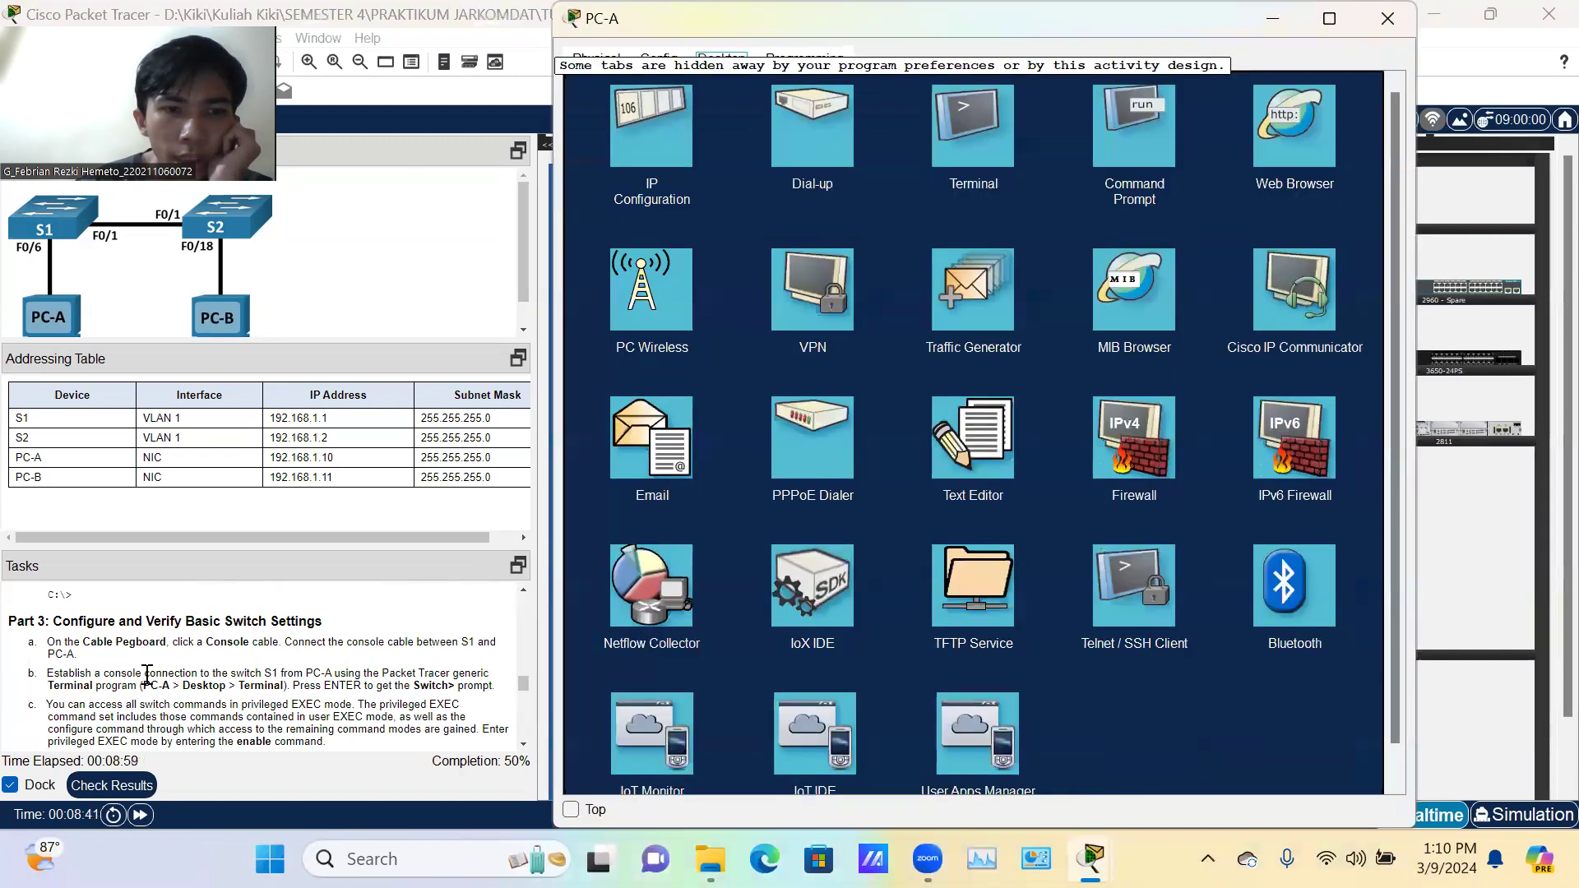
{"action": "left_click", "coordinate": [985, 111]}
{"action": "left_click", "coordinate": [1353, 268]}
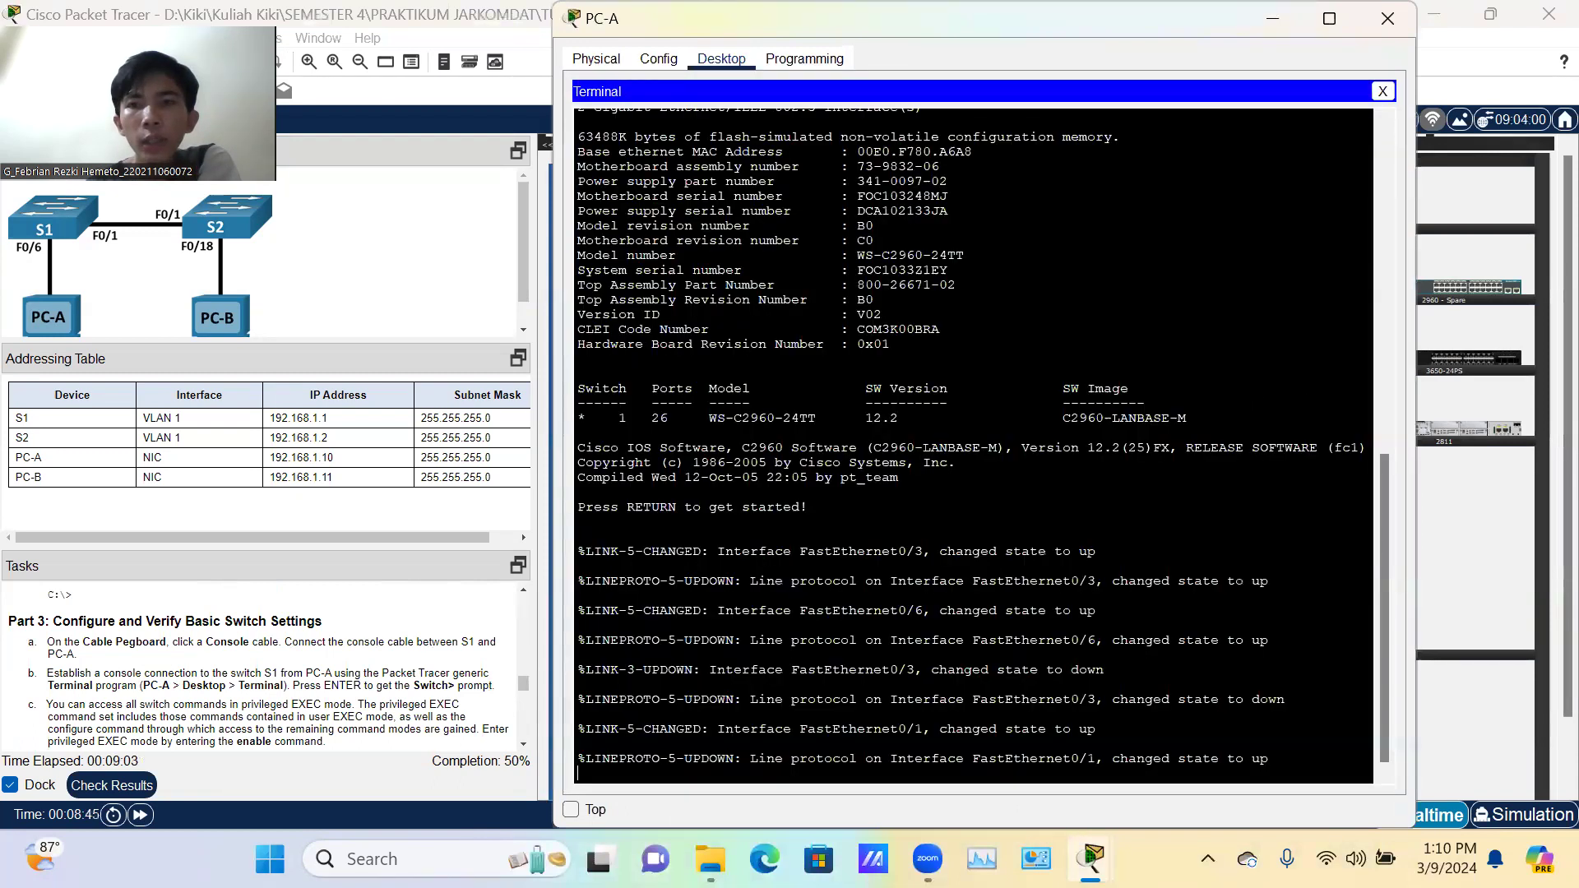
{"action": "key", "text": "Return"}
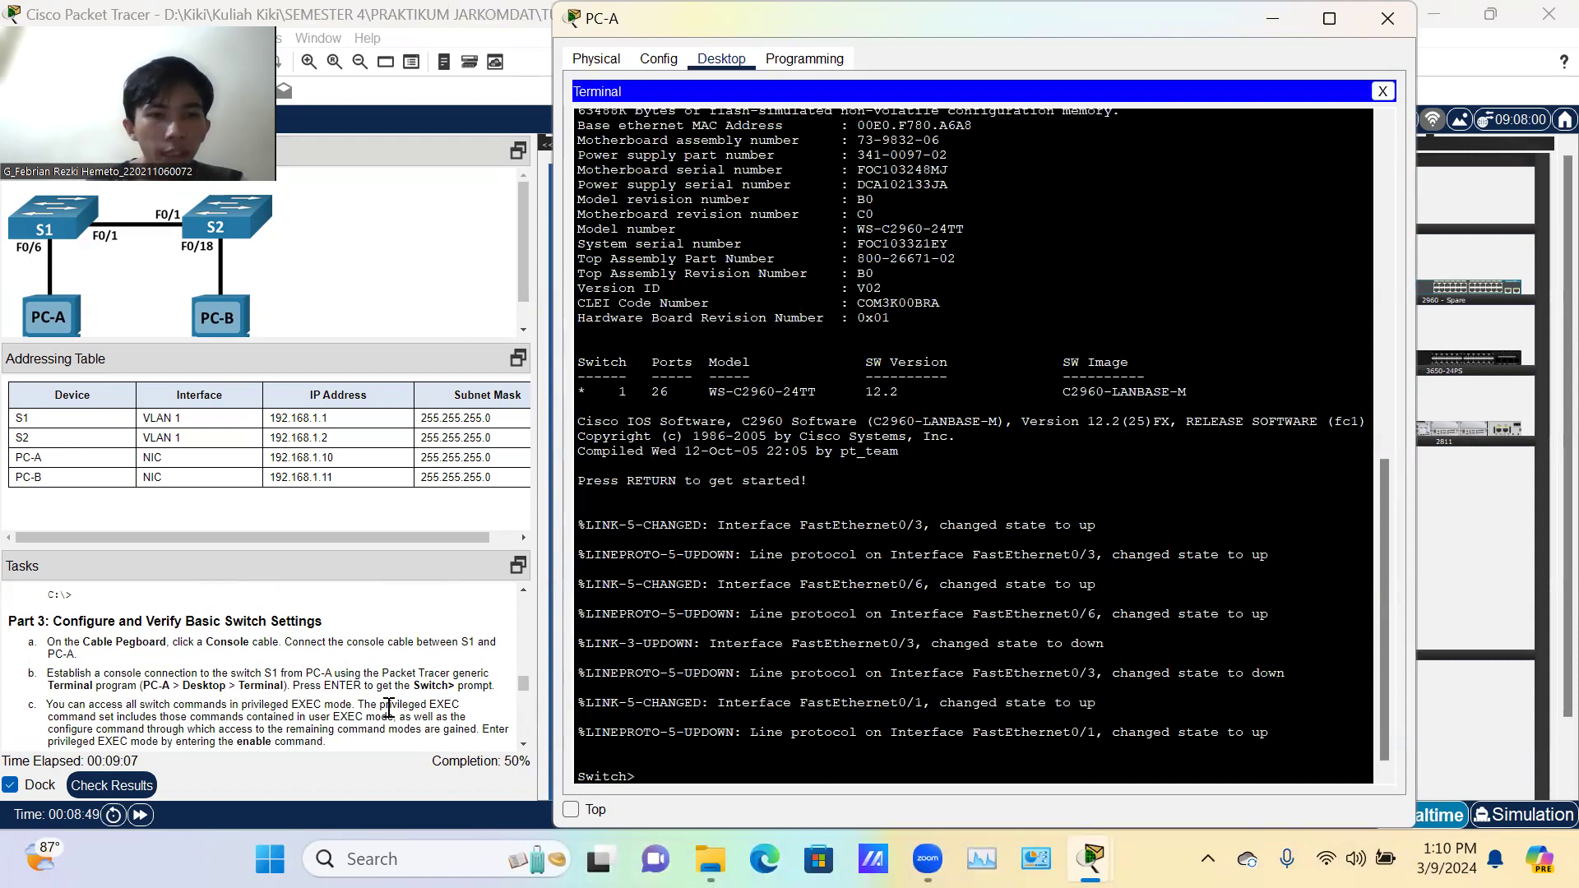
Step: Enter privileged EXEC mode with "enable", followed by global configuration mode with "configure terminal"
{"action": "scroll", "coordinate": [388, 708], "scroll_direction": "down", "scroll_amount": 1}
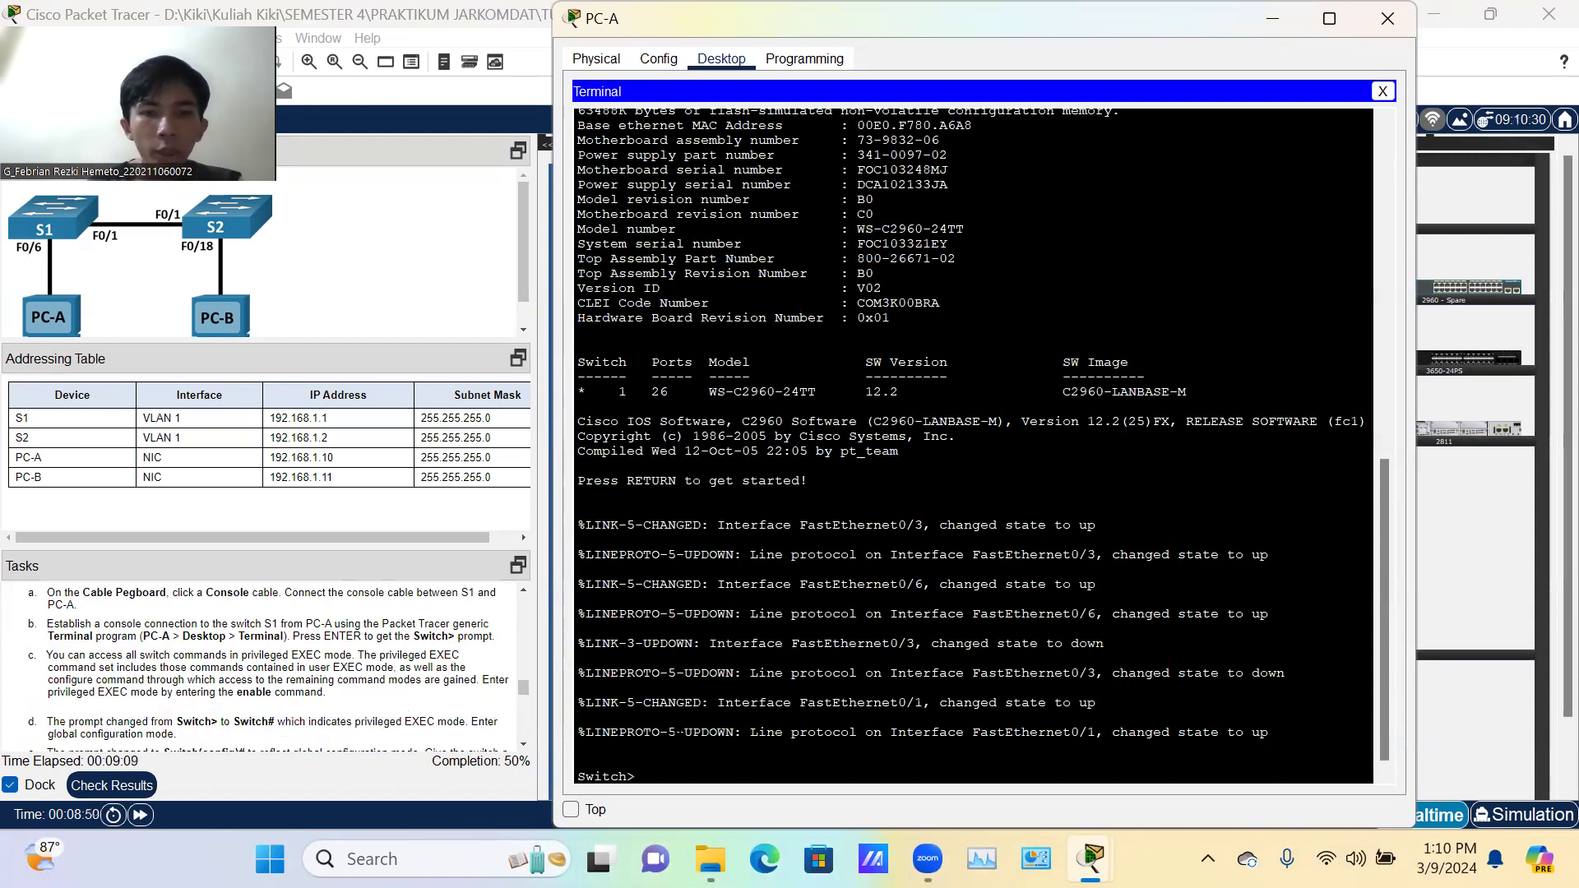
{"action": "type", "text": "enable"}
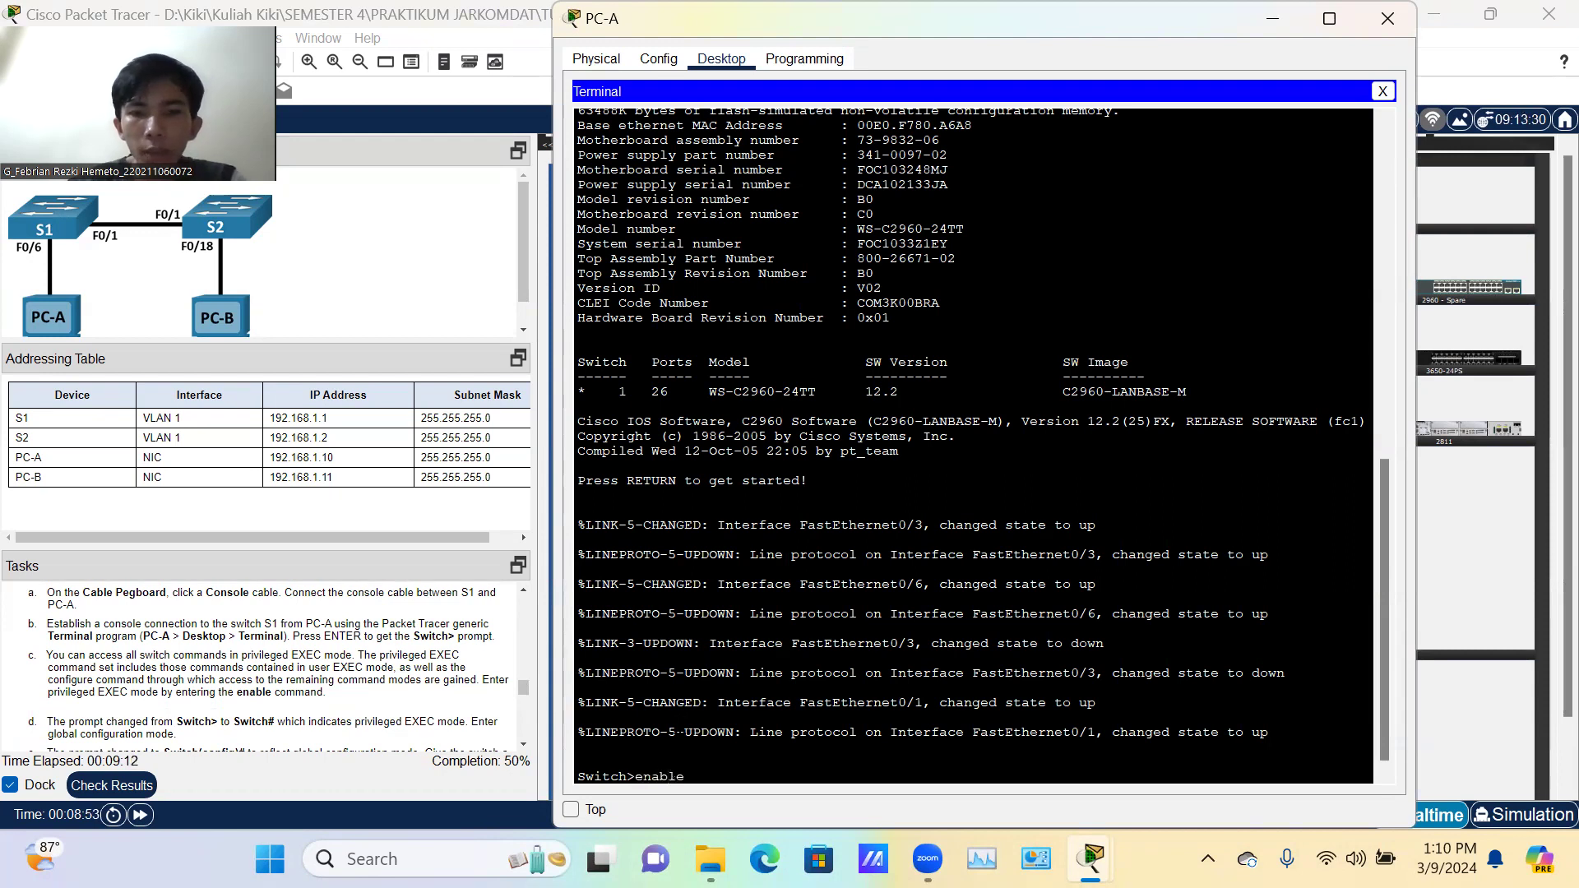
{"action": "key", "text": "Return"}
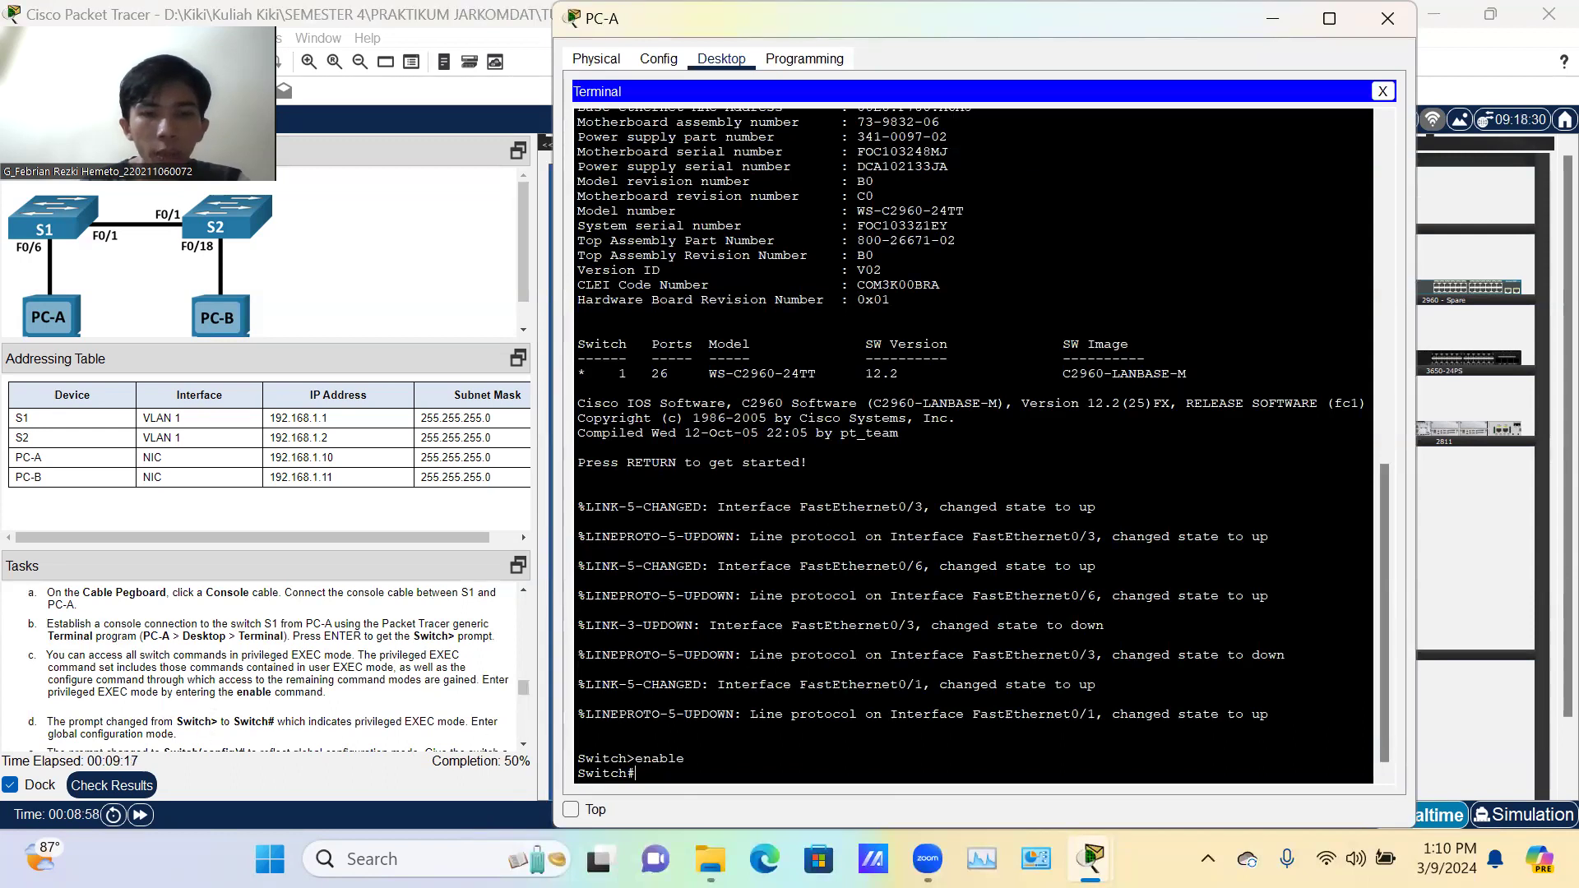
{"action": "type", "text": "conf"}
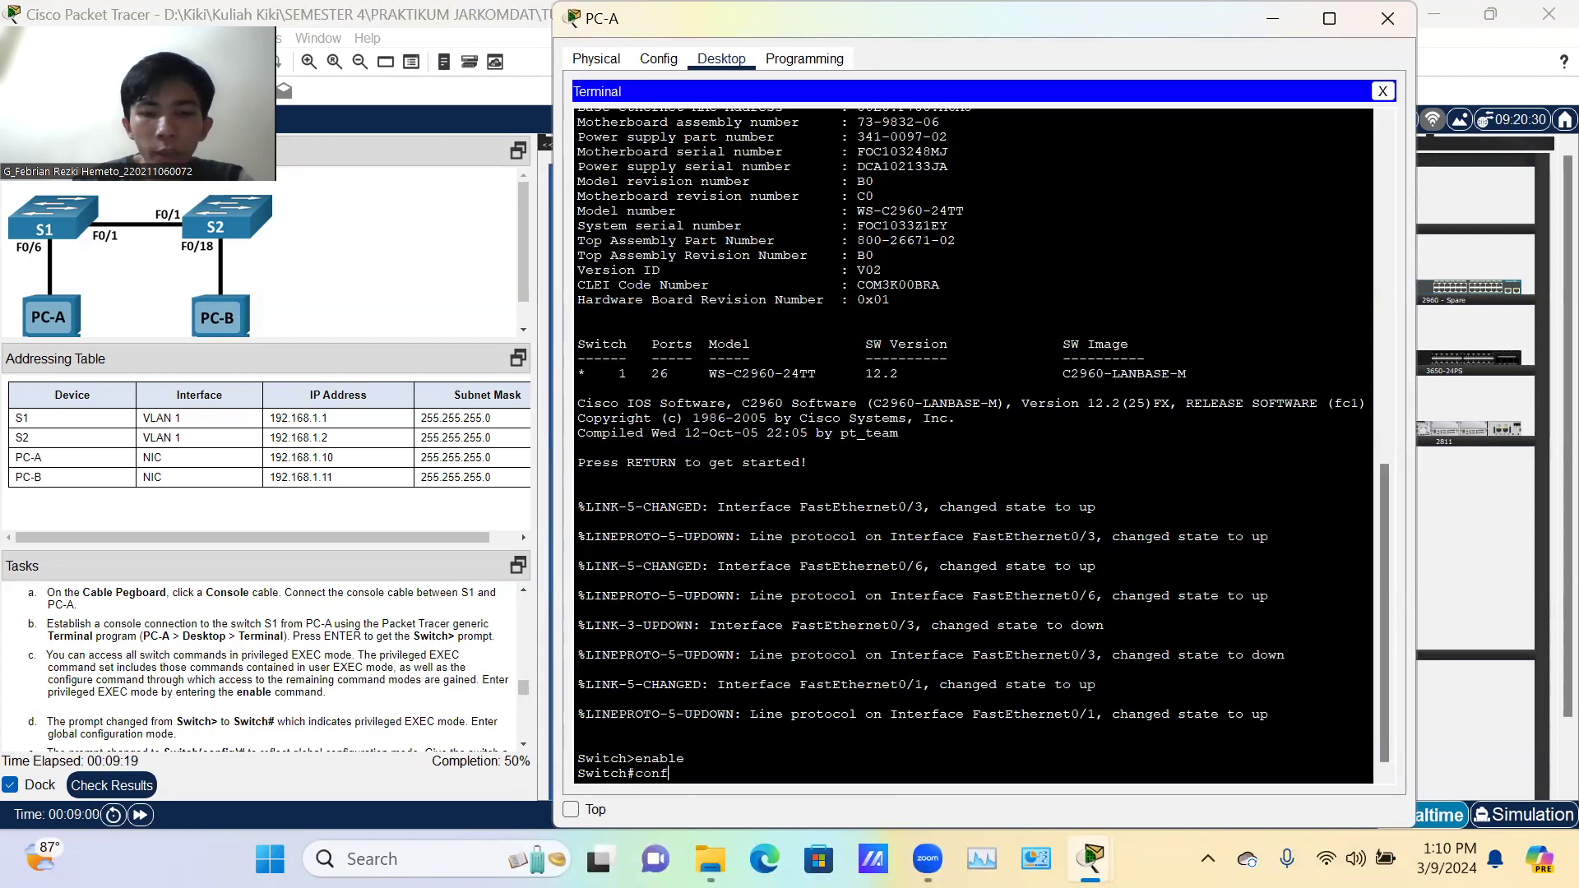
{"action": "type", "text": "igure termoin"}
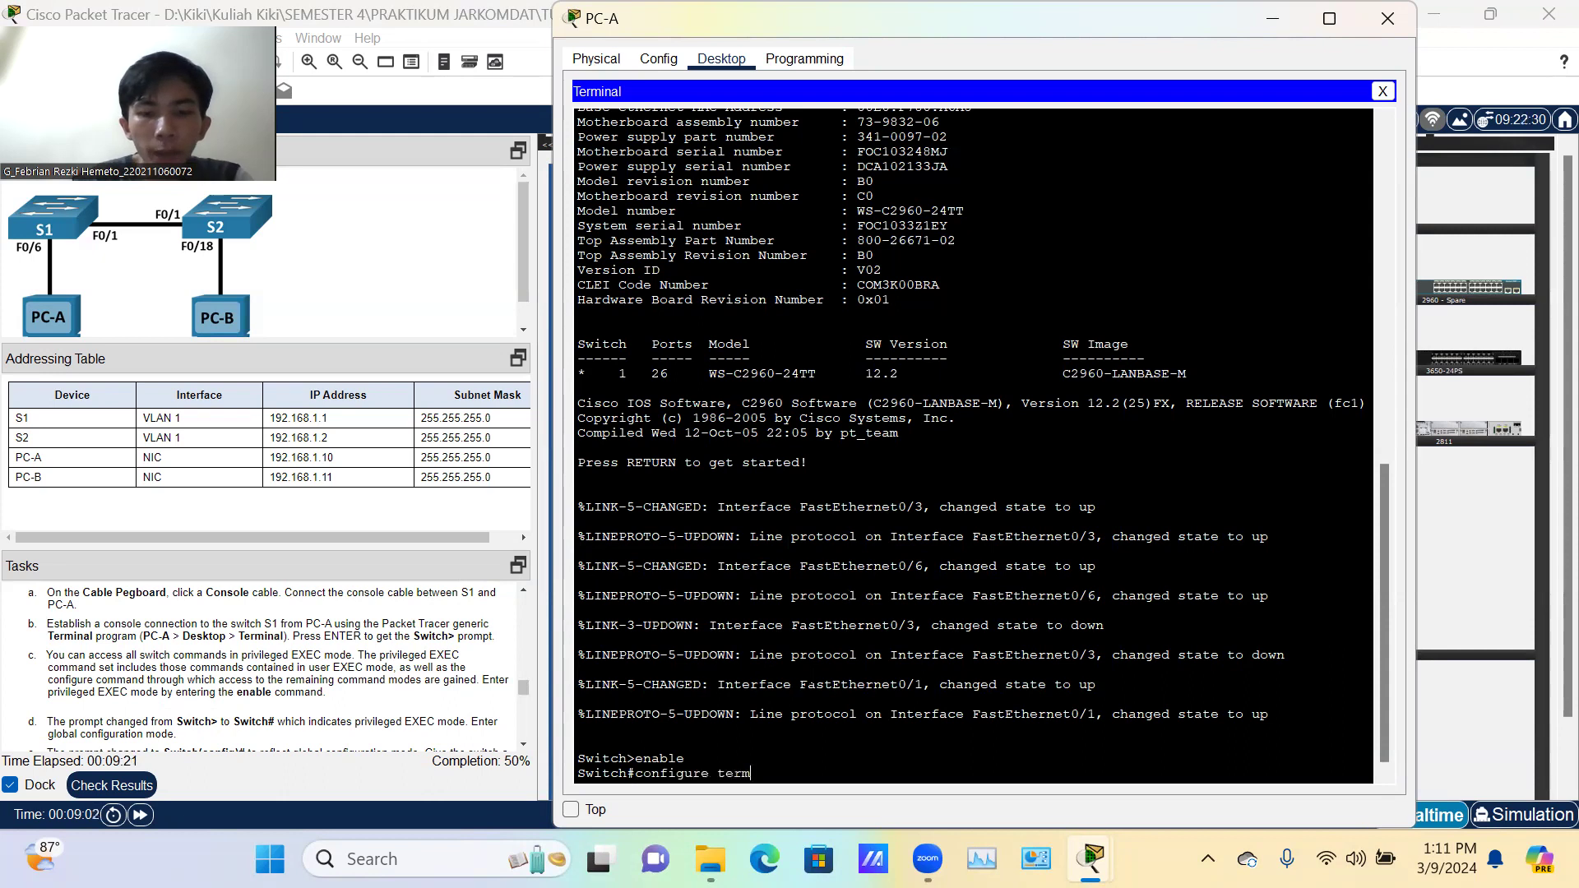
{"action": "key", "text": "BackSpace"}
{"action": "key", "text": "BackSpace"}
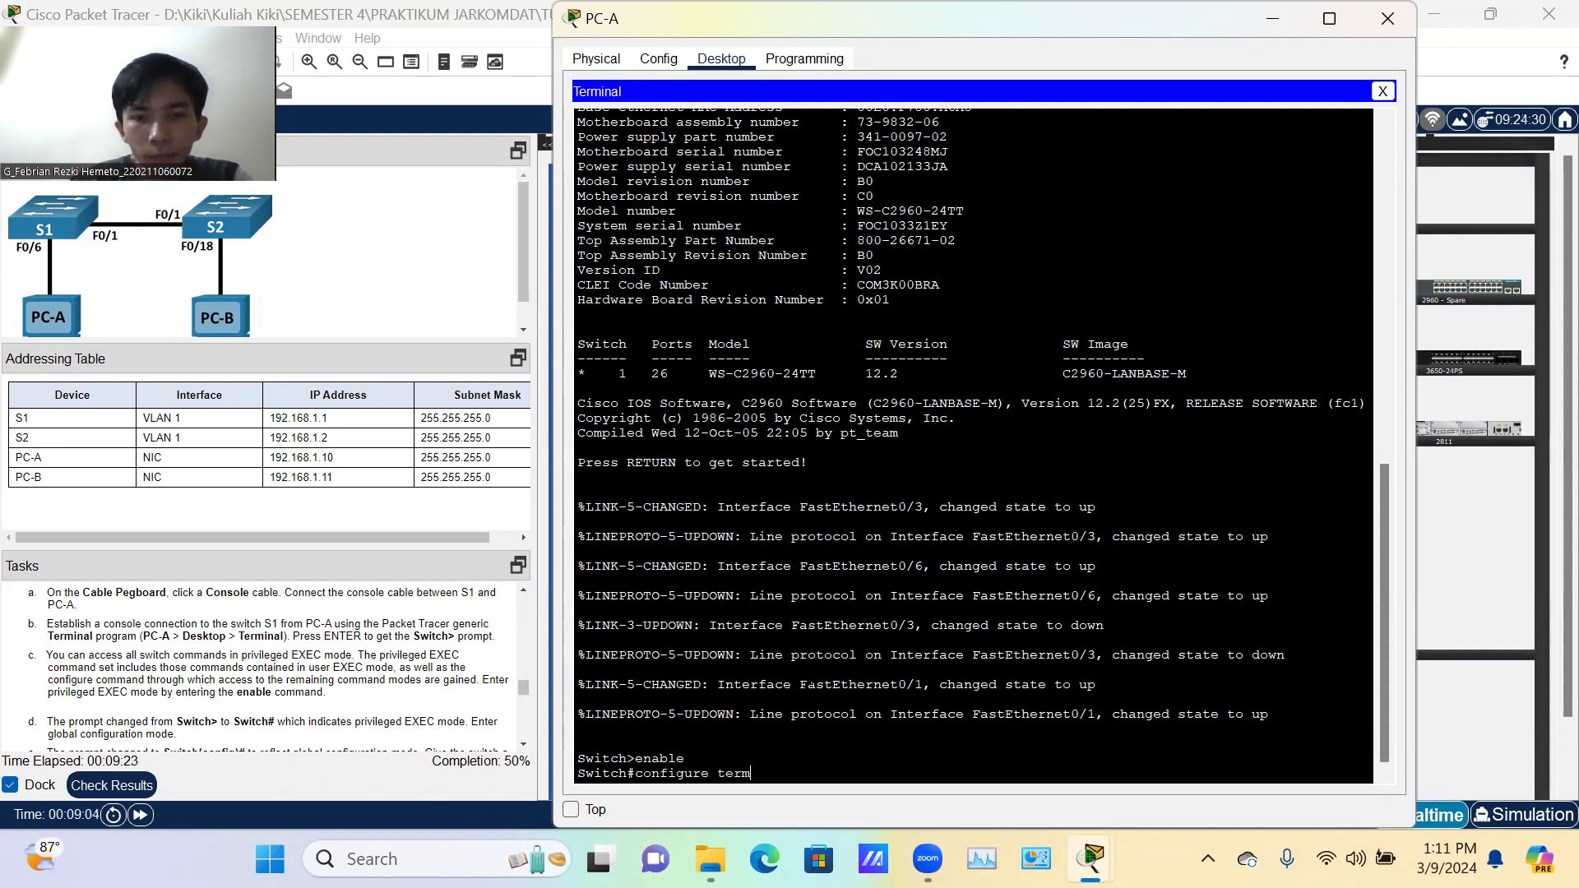
{"action": "type", "text": "inal"}
{"action": "key", "text": "Return"}
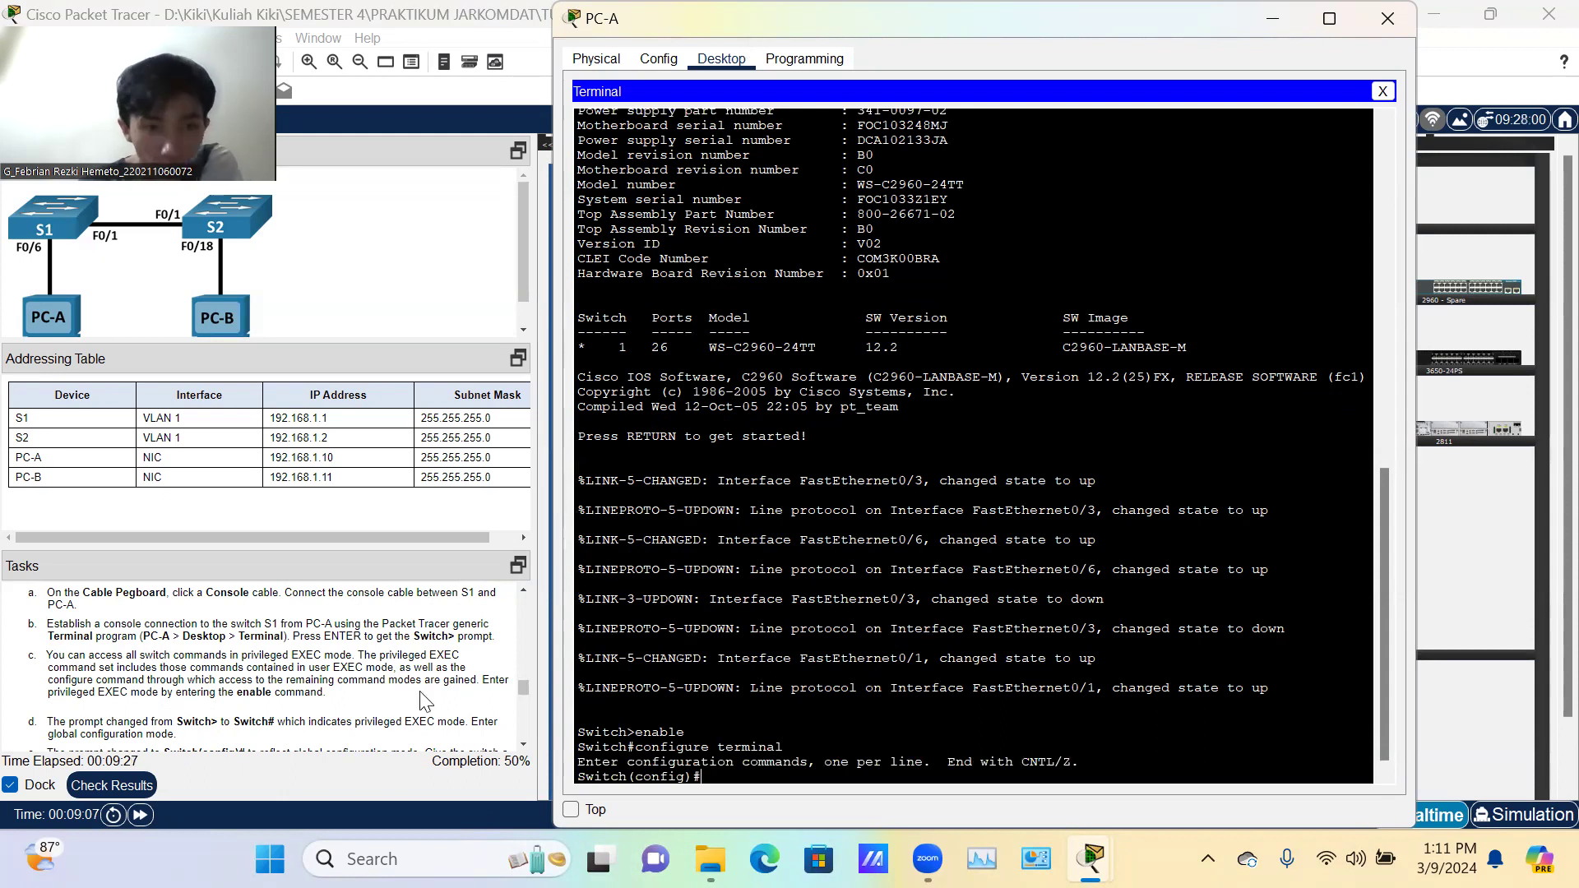
Step: Name the switch according to the Addressing Table with "hostname S1"
{"action": "scroll", "coordinate": [427, 702], "scroll_direction": "down", "scroll_amount": 1}
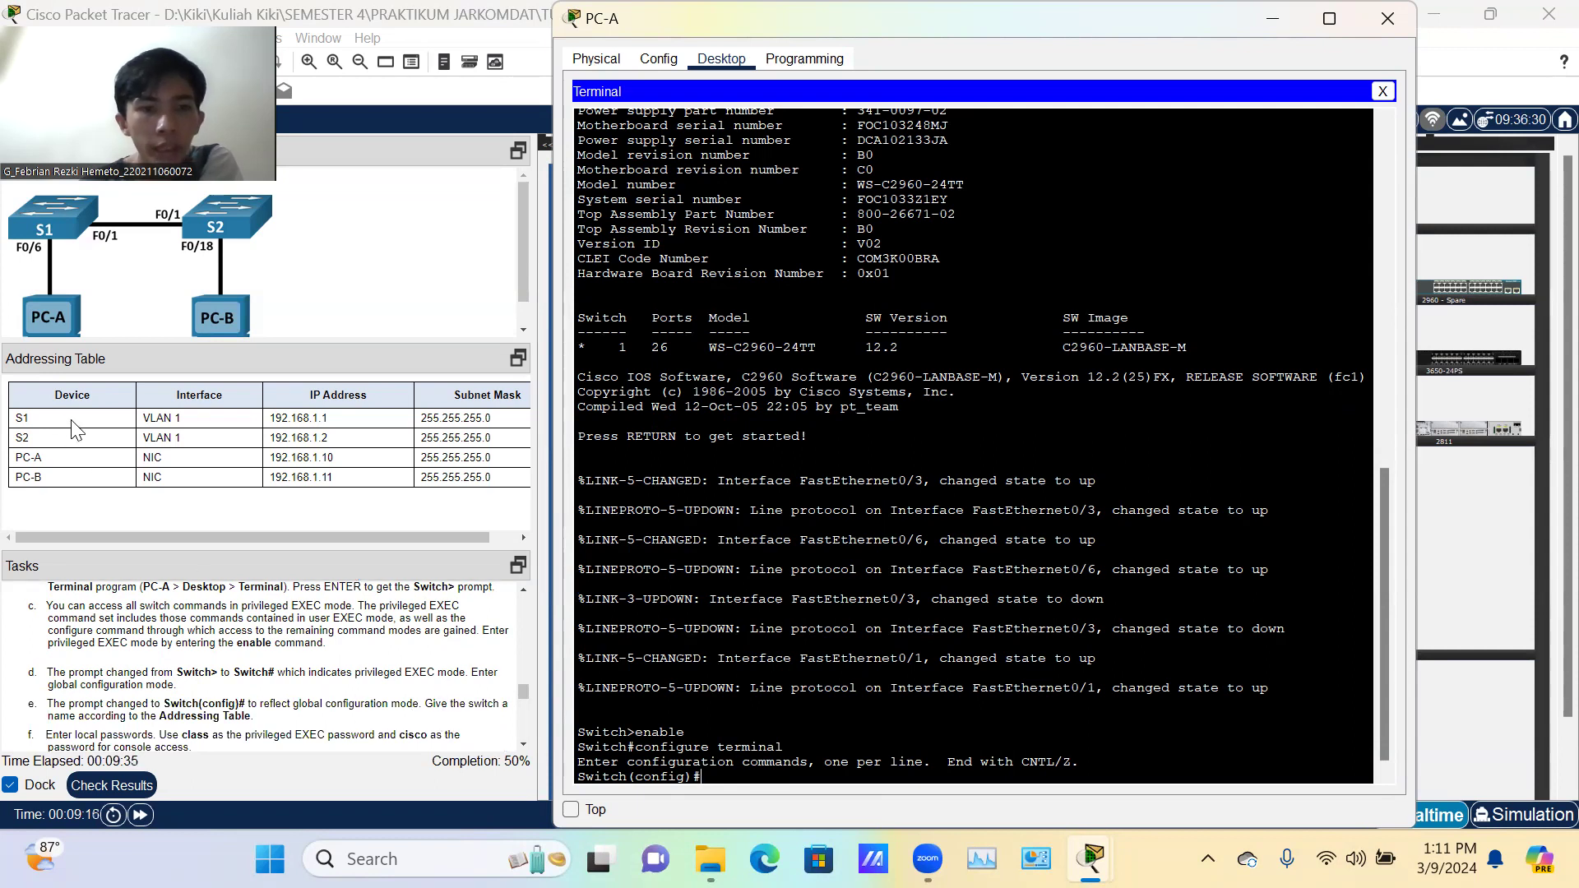
{"action": "type", "text": "ostname S1"}
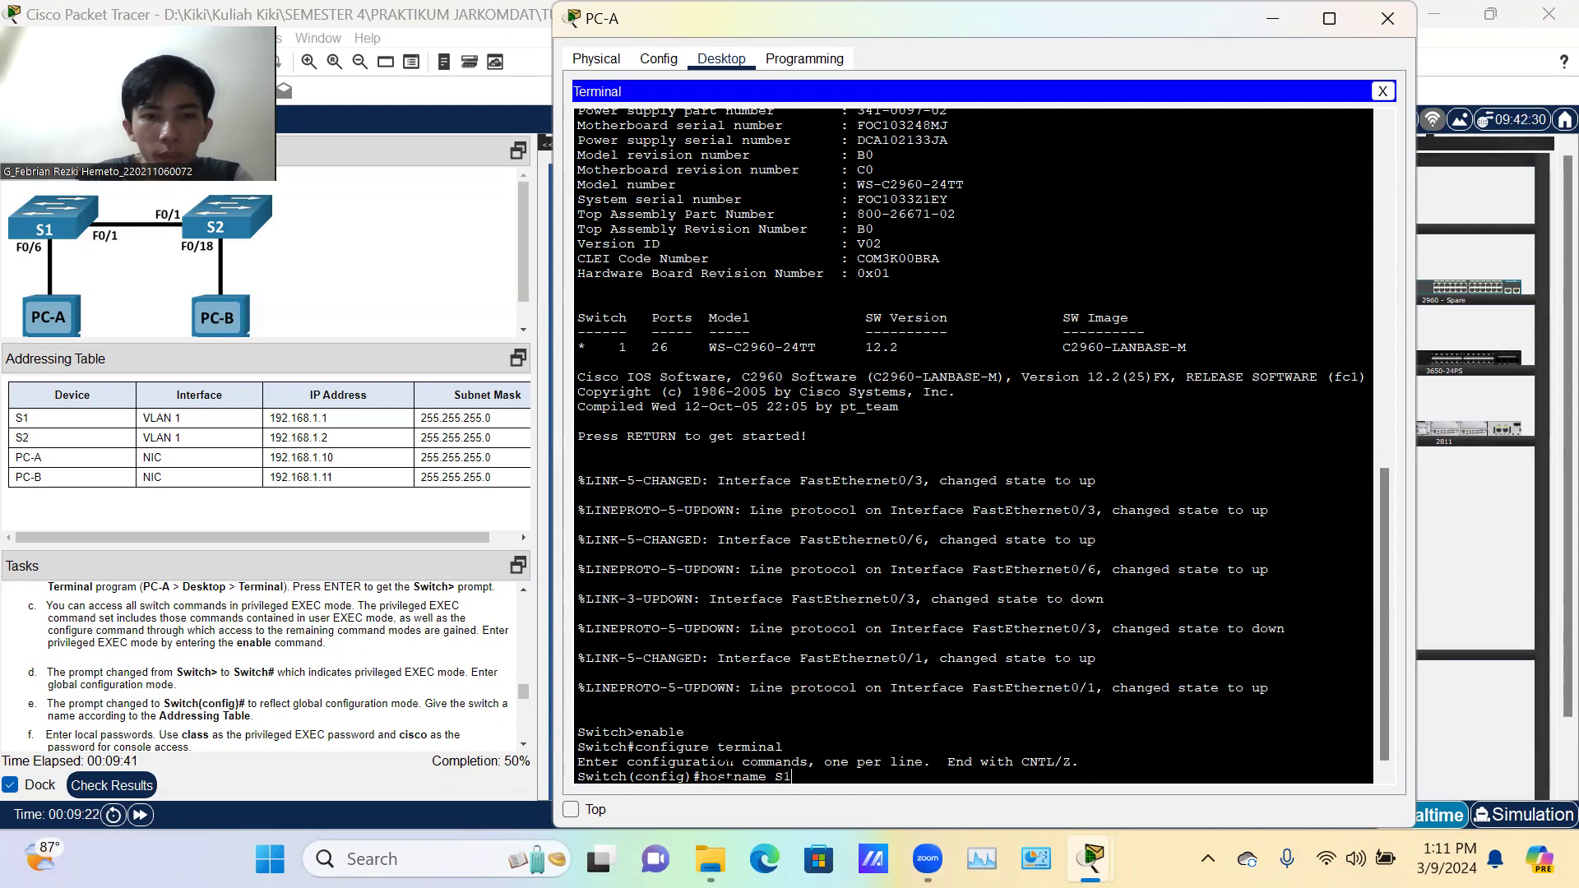
{"action": "key", "text": "Return"}
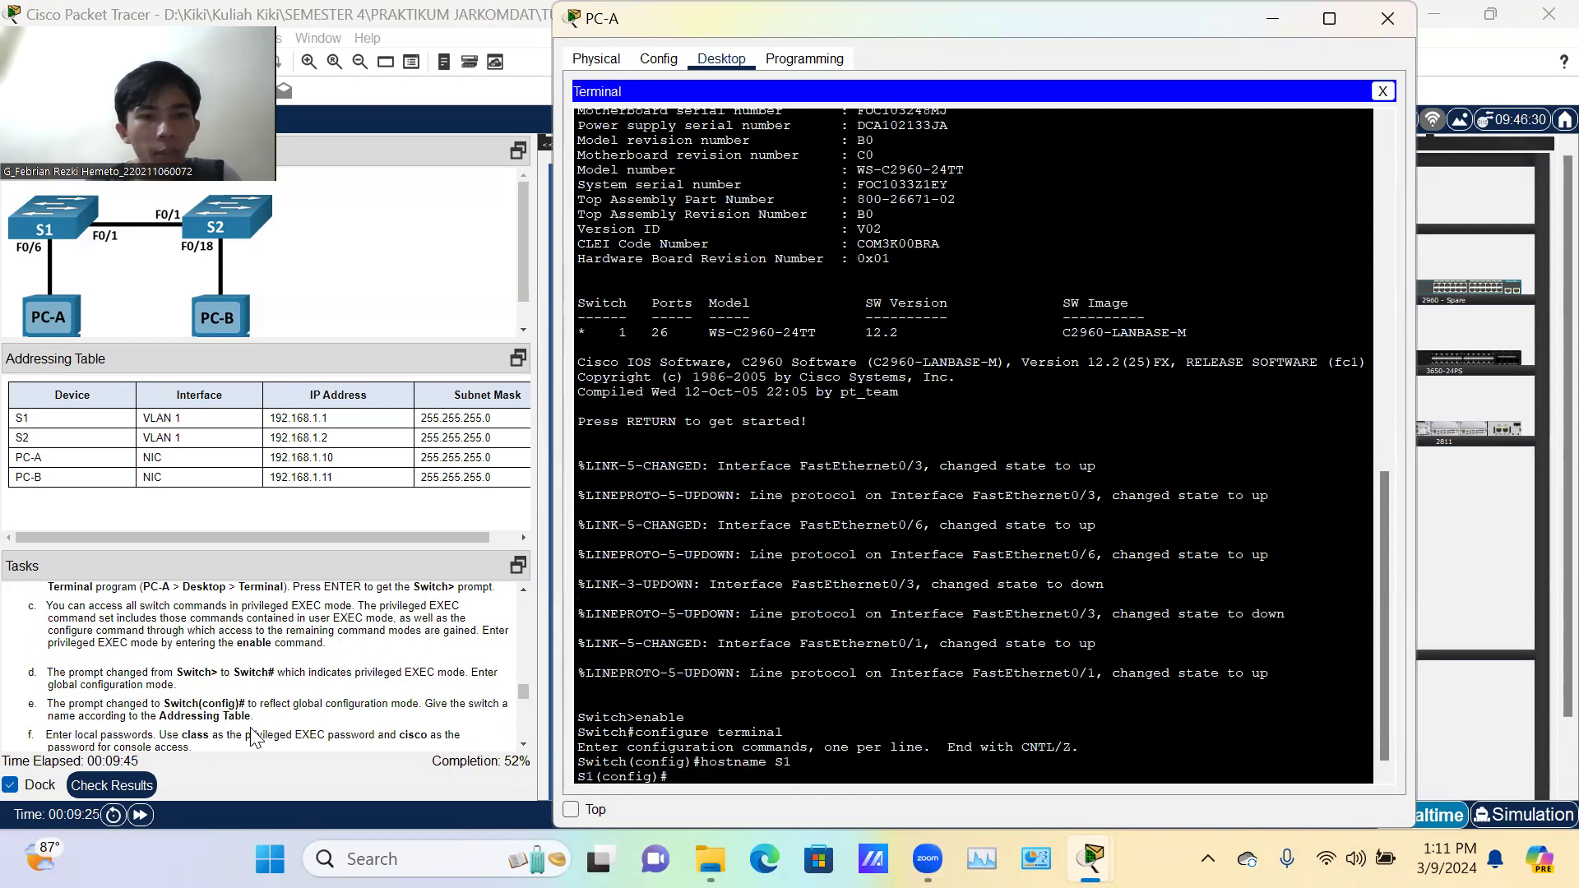
Step: Set the privileged EXEC password on S1 with "enable secret", using the password given in the lab tasks
{"action": "scroll", "coordinate": [255, 734], "scroll_direction": "down", "scroll_amount": 1}
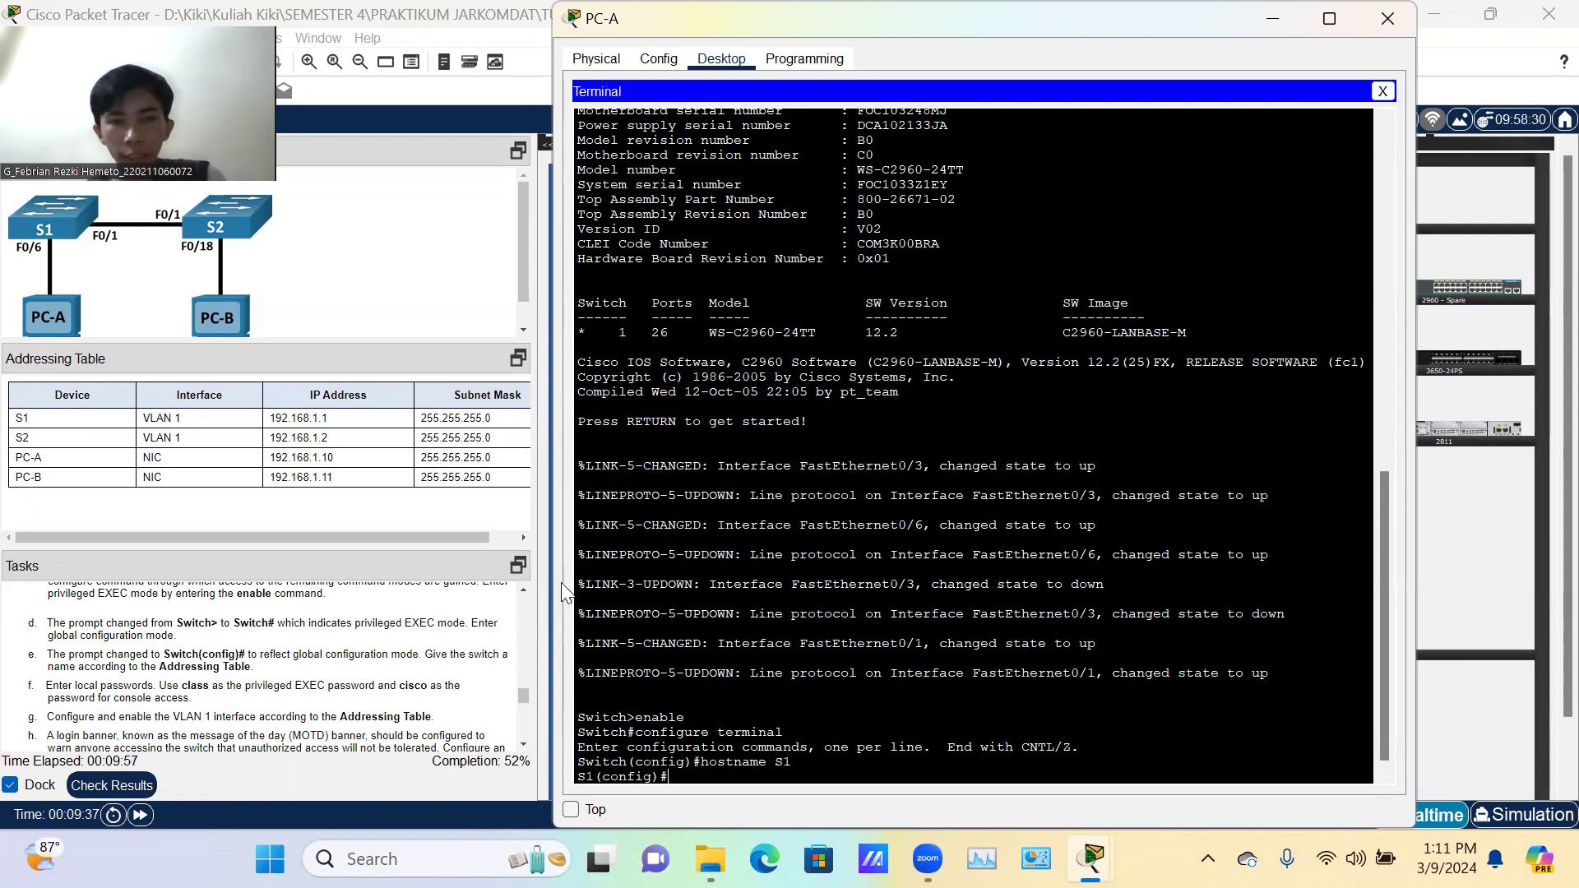
{"action": "type", "text": "nable secret"}
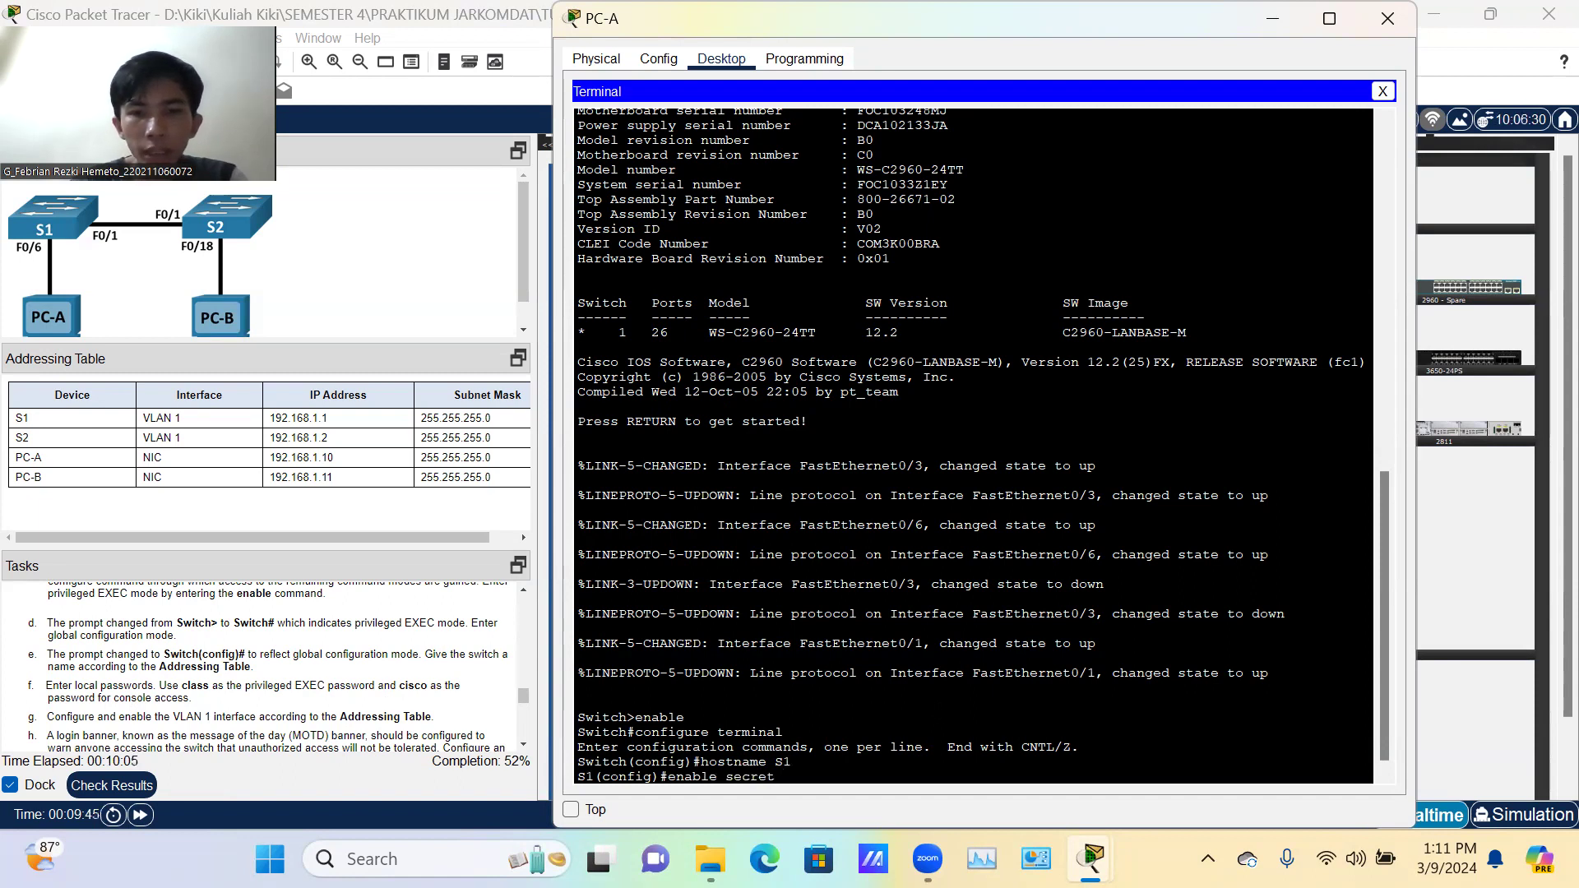
{"action": "type", "text": "ss"}
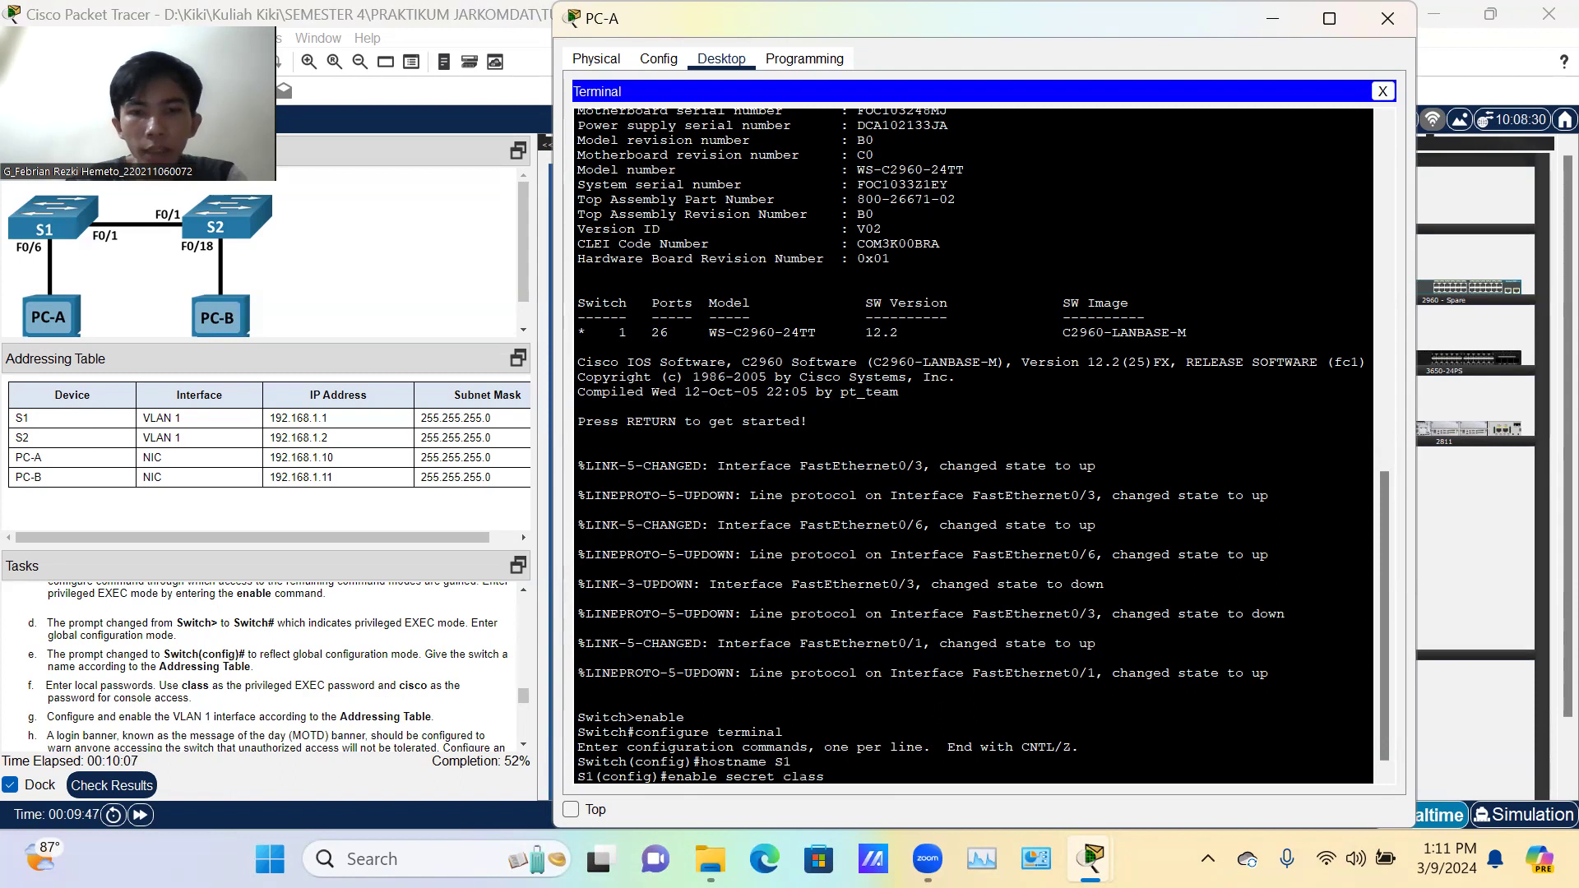
{"action": "key", "text": "Return"}
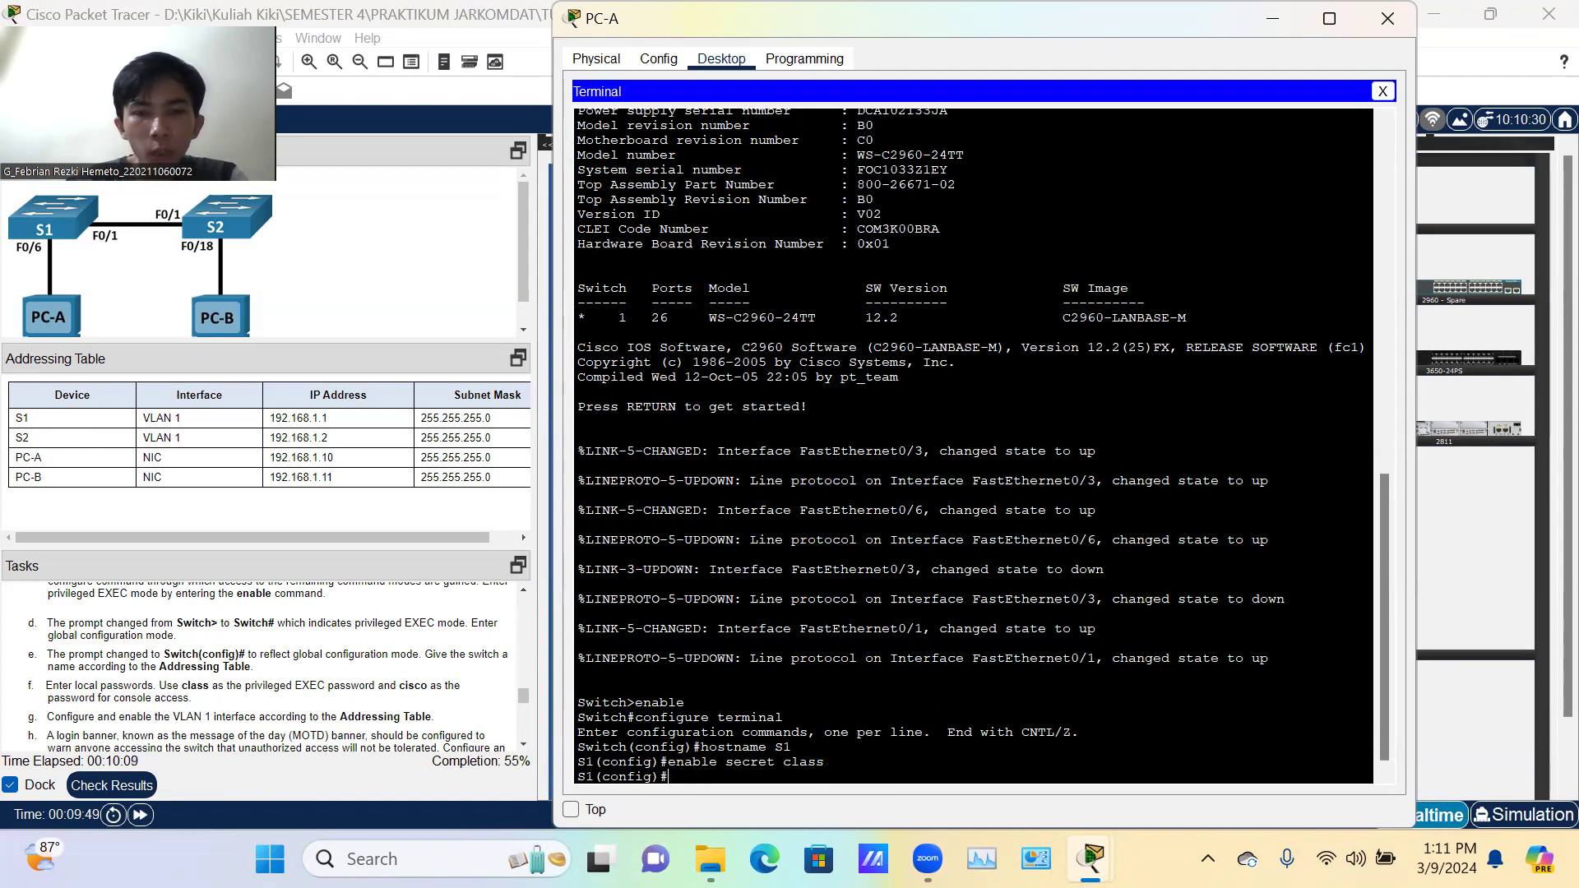
Step: Enter "line console 0" on S1 and set the console access password given in the lab tasks
{"action": "type", "text": "line console 0"}
{"action": "key", "text": "Return"}
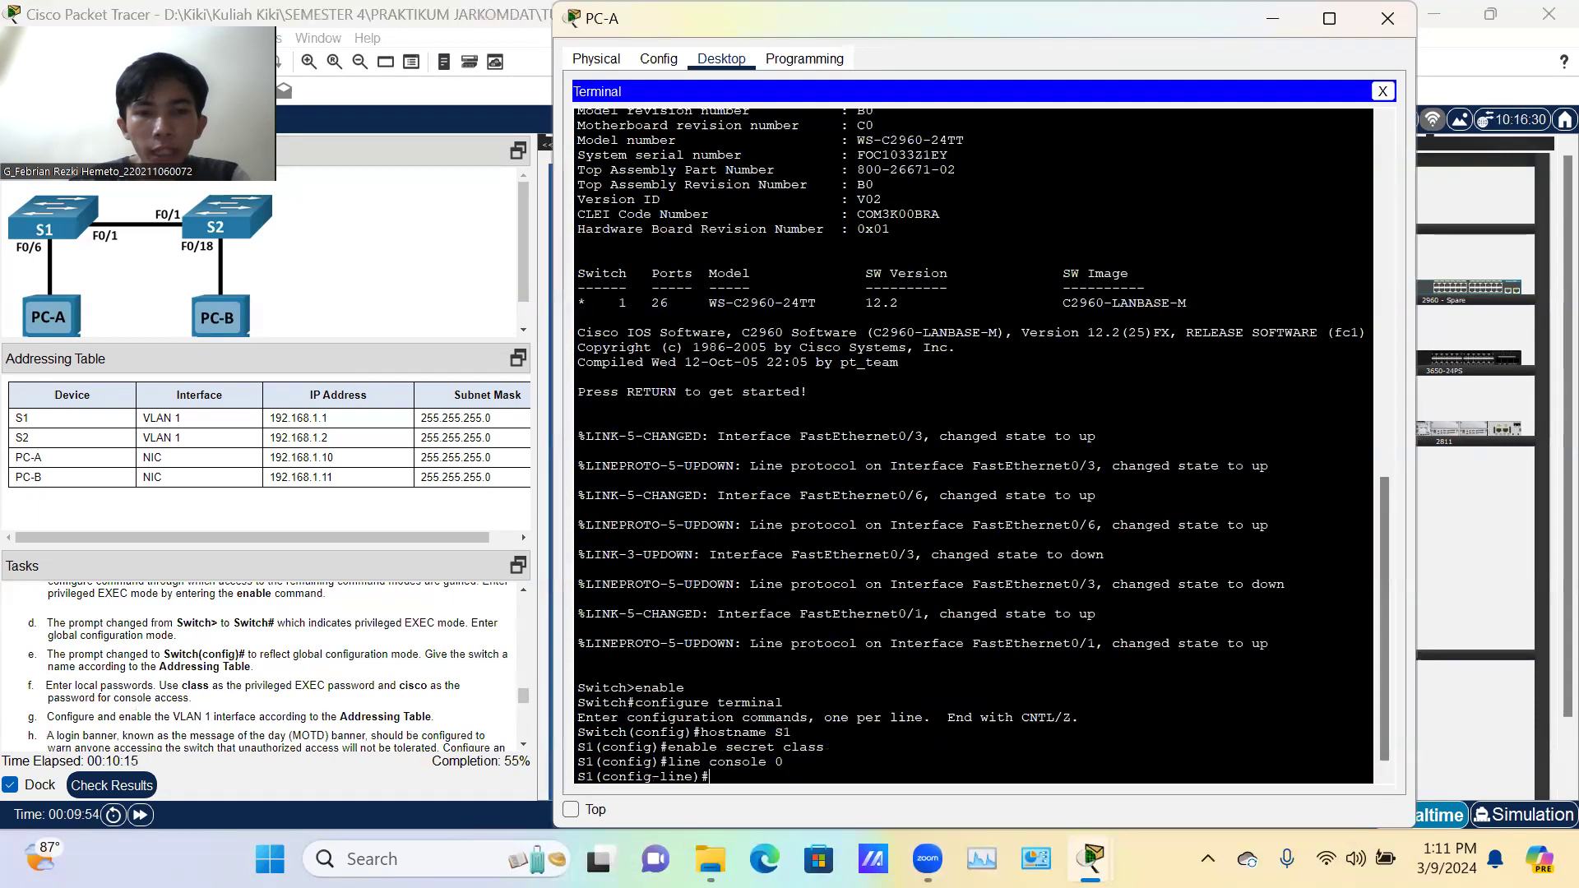
{"action": "type", "text": "password cicsco"}
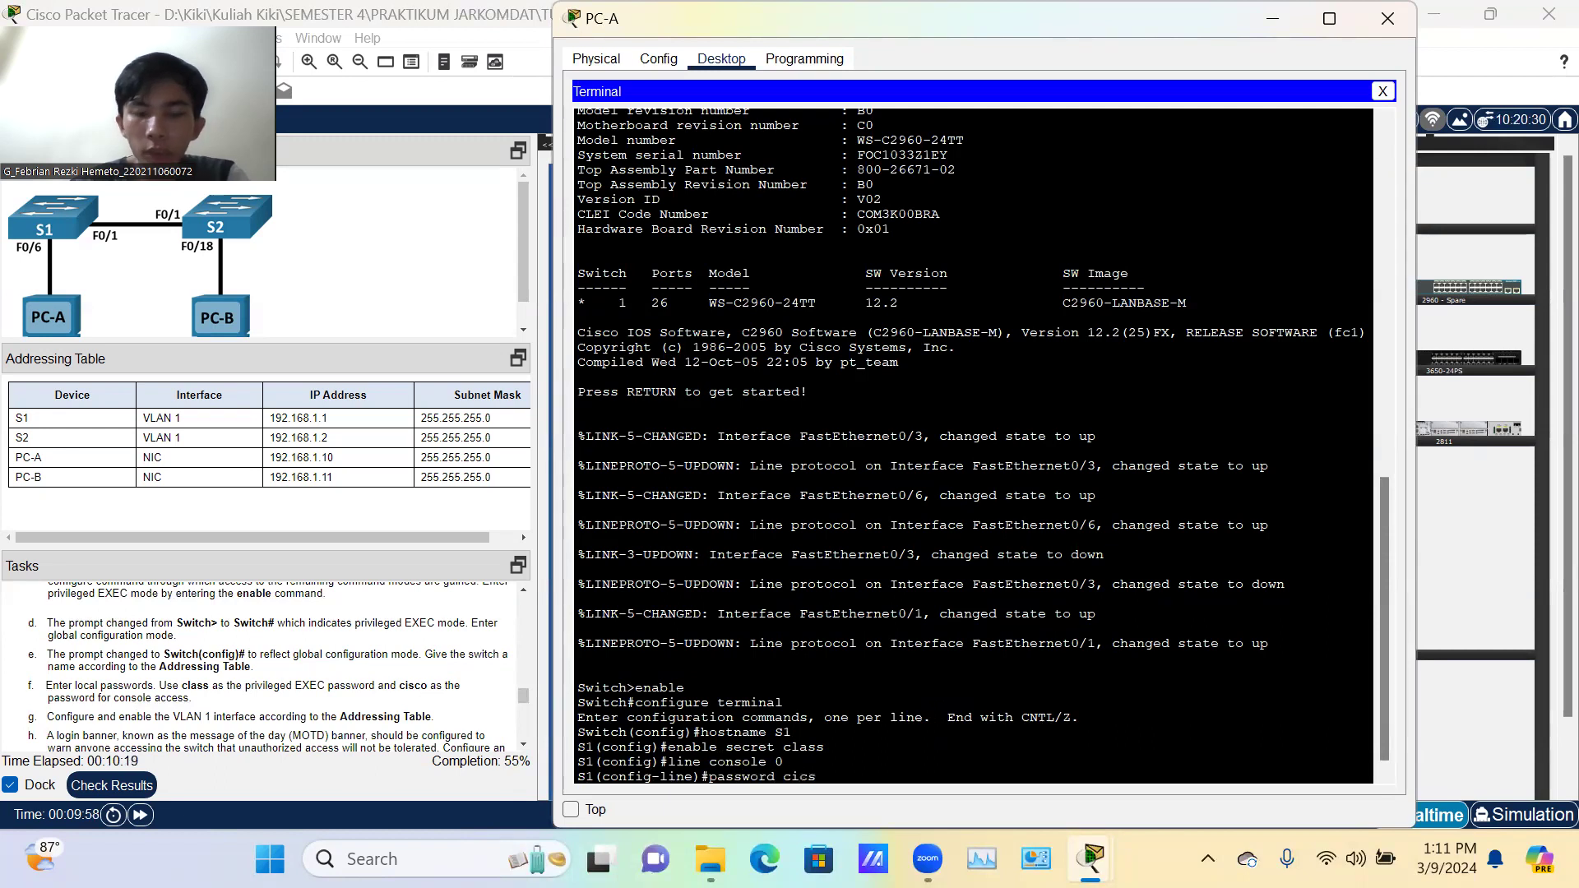
{"action": "key", "text": "BackSpace"}
{"action": "key", "text": "BackSpace"}
{"action": "key", "text": "BackSpace"}
{"action": "key", "text": "BackSpace"}
{"action": "type", "text": "sco"}
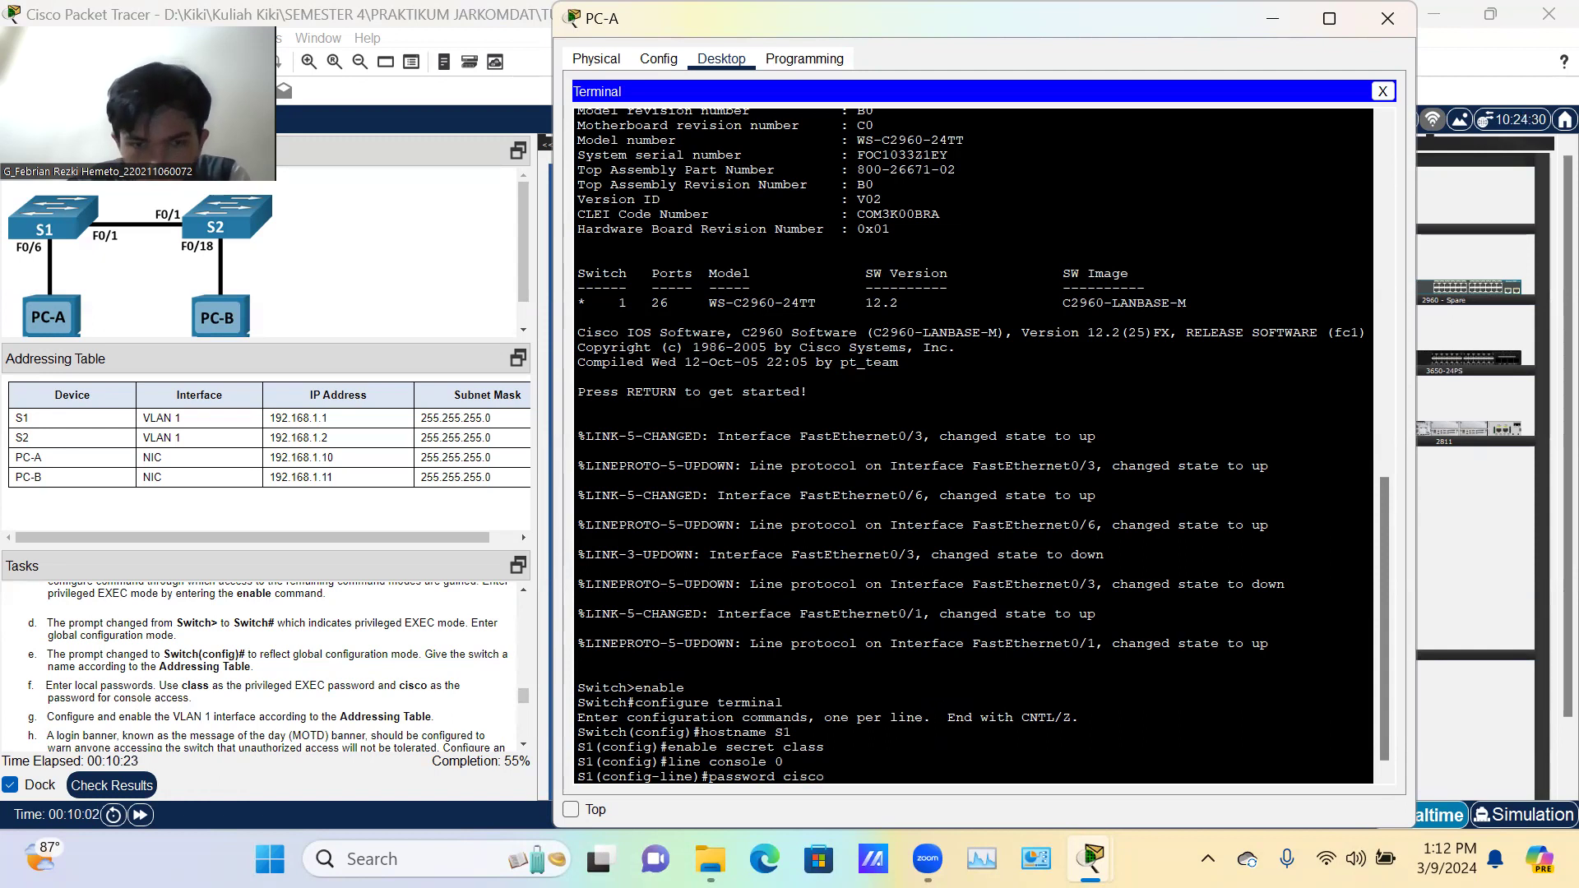
{"action": "key", "text": "Return"}
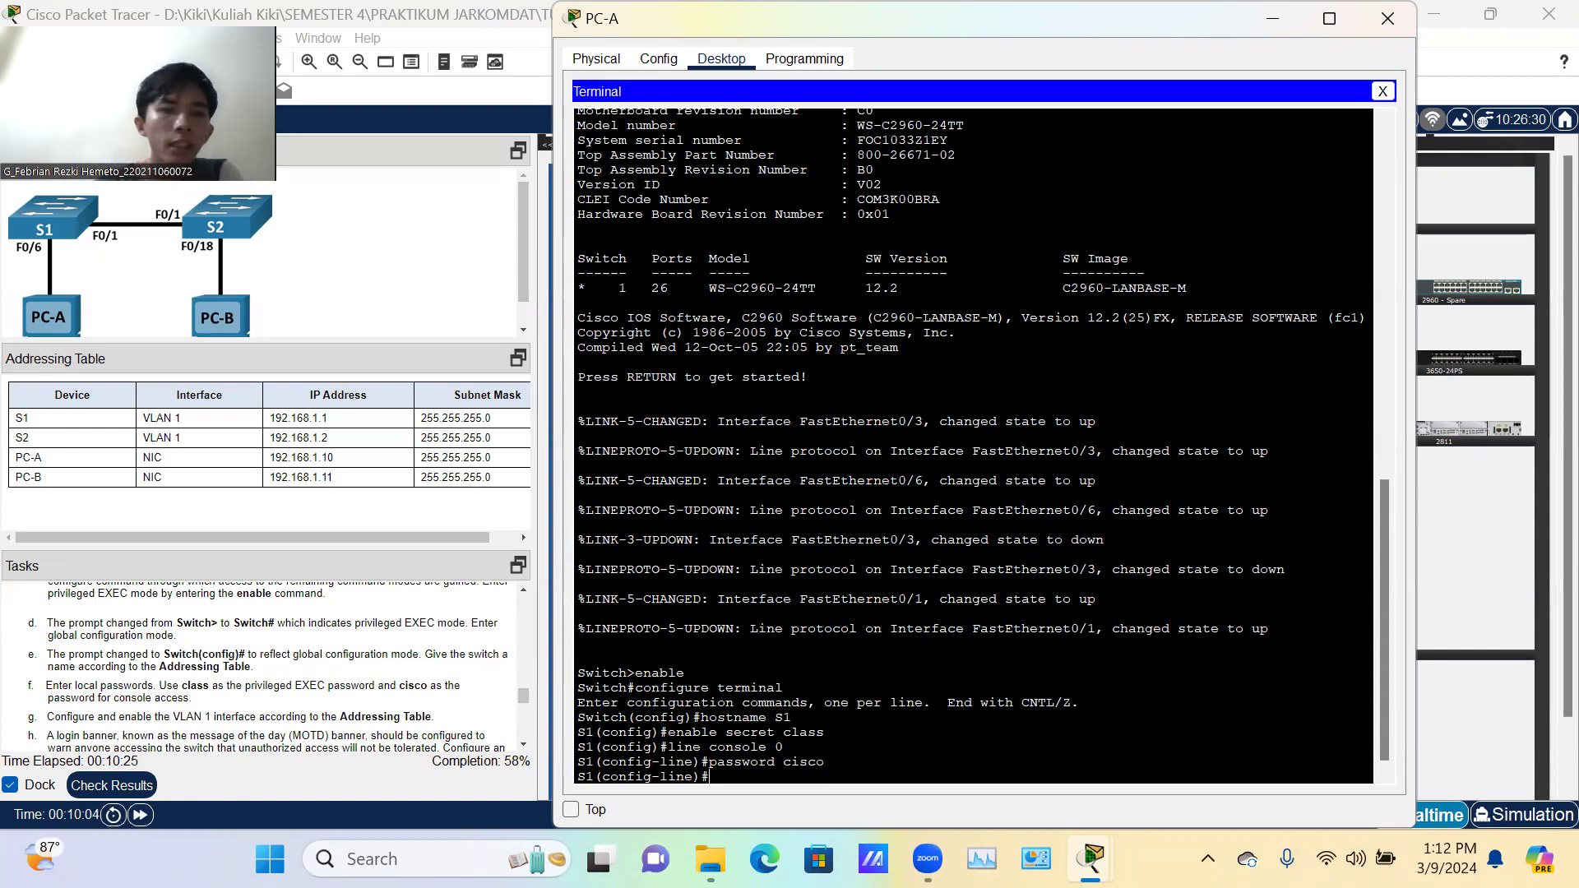
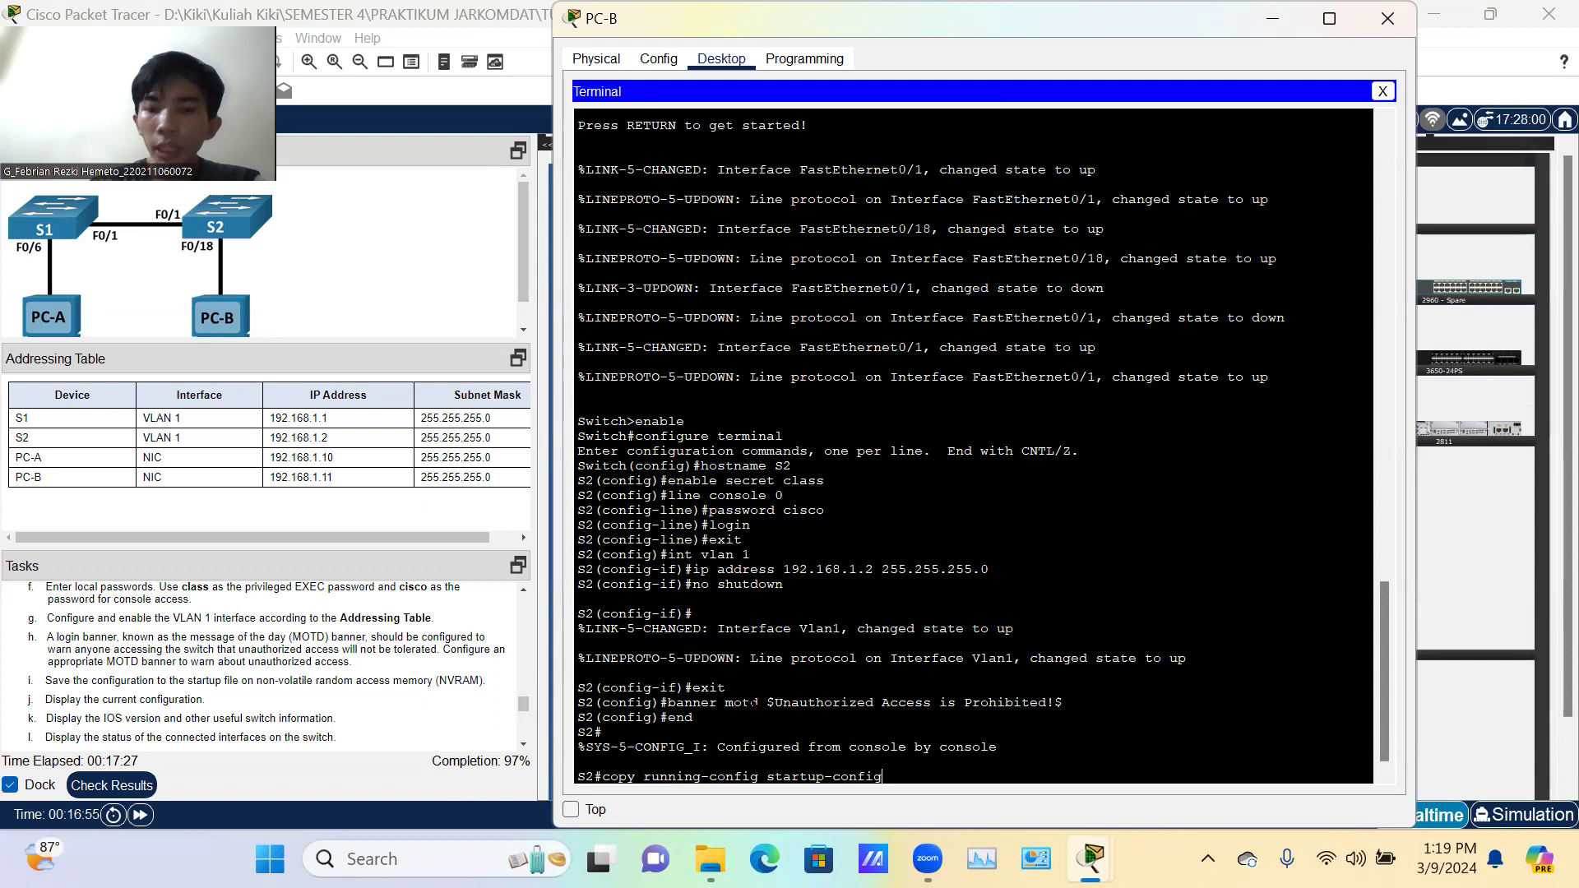
Step: Run "copy running-config startup-config" on S2, accepting the default destination filename startup-config
{"action": "key", "text": "Return"}
{"action": "key", "text": "Return"}
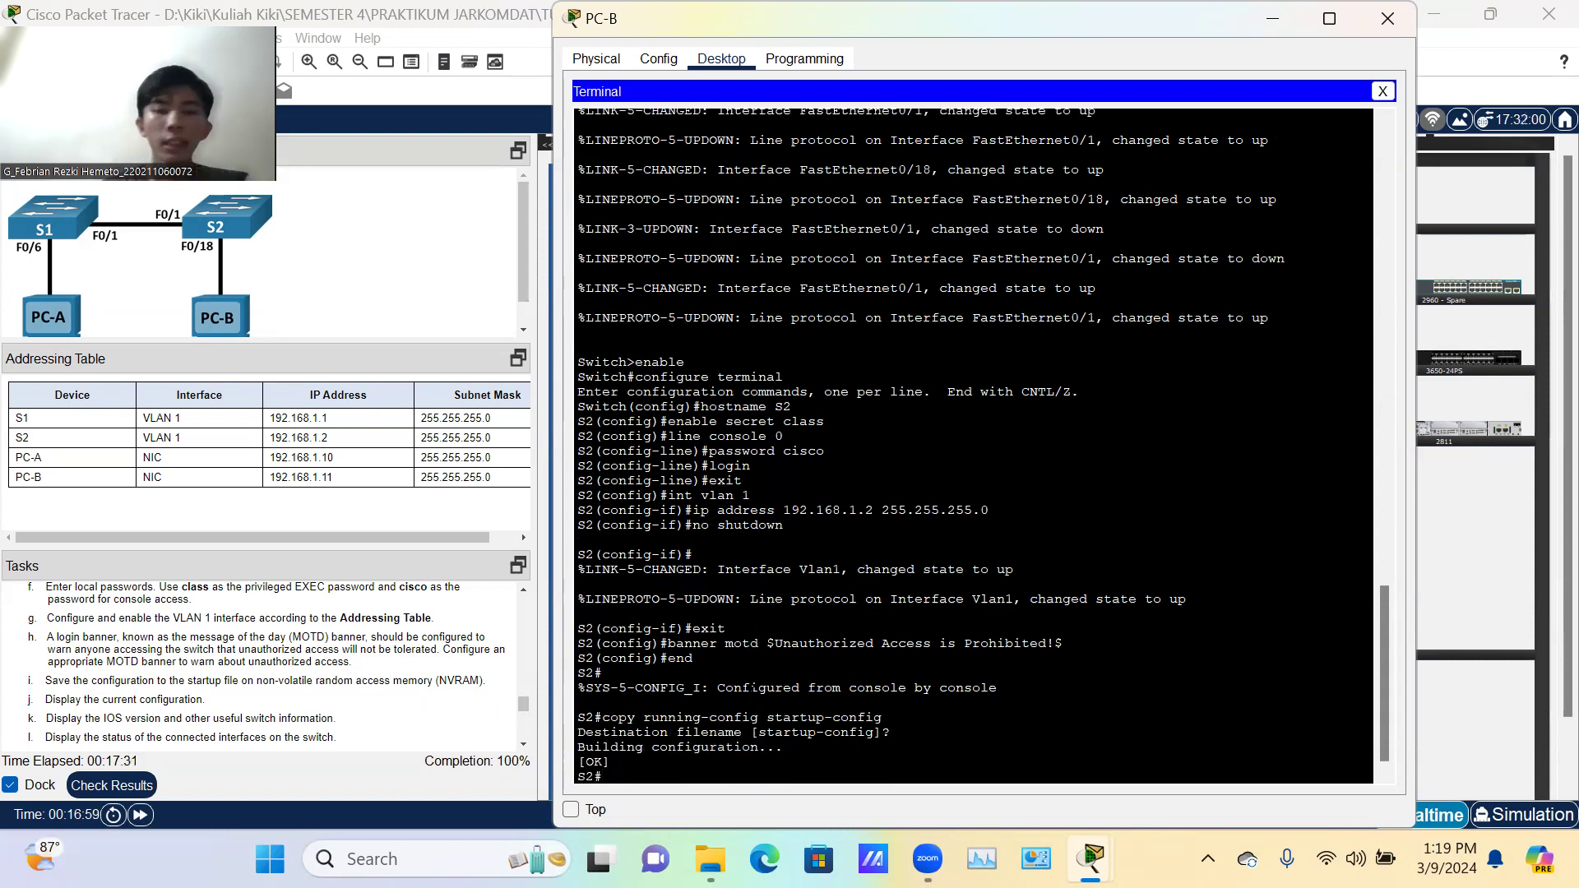
Step: Display S2's current configuration with "show run" and page through the complete output to the end
{"action": "scroll", "coordinate": [113, 699], "scroll_direction": "down", "scroll_amount": 1}
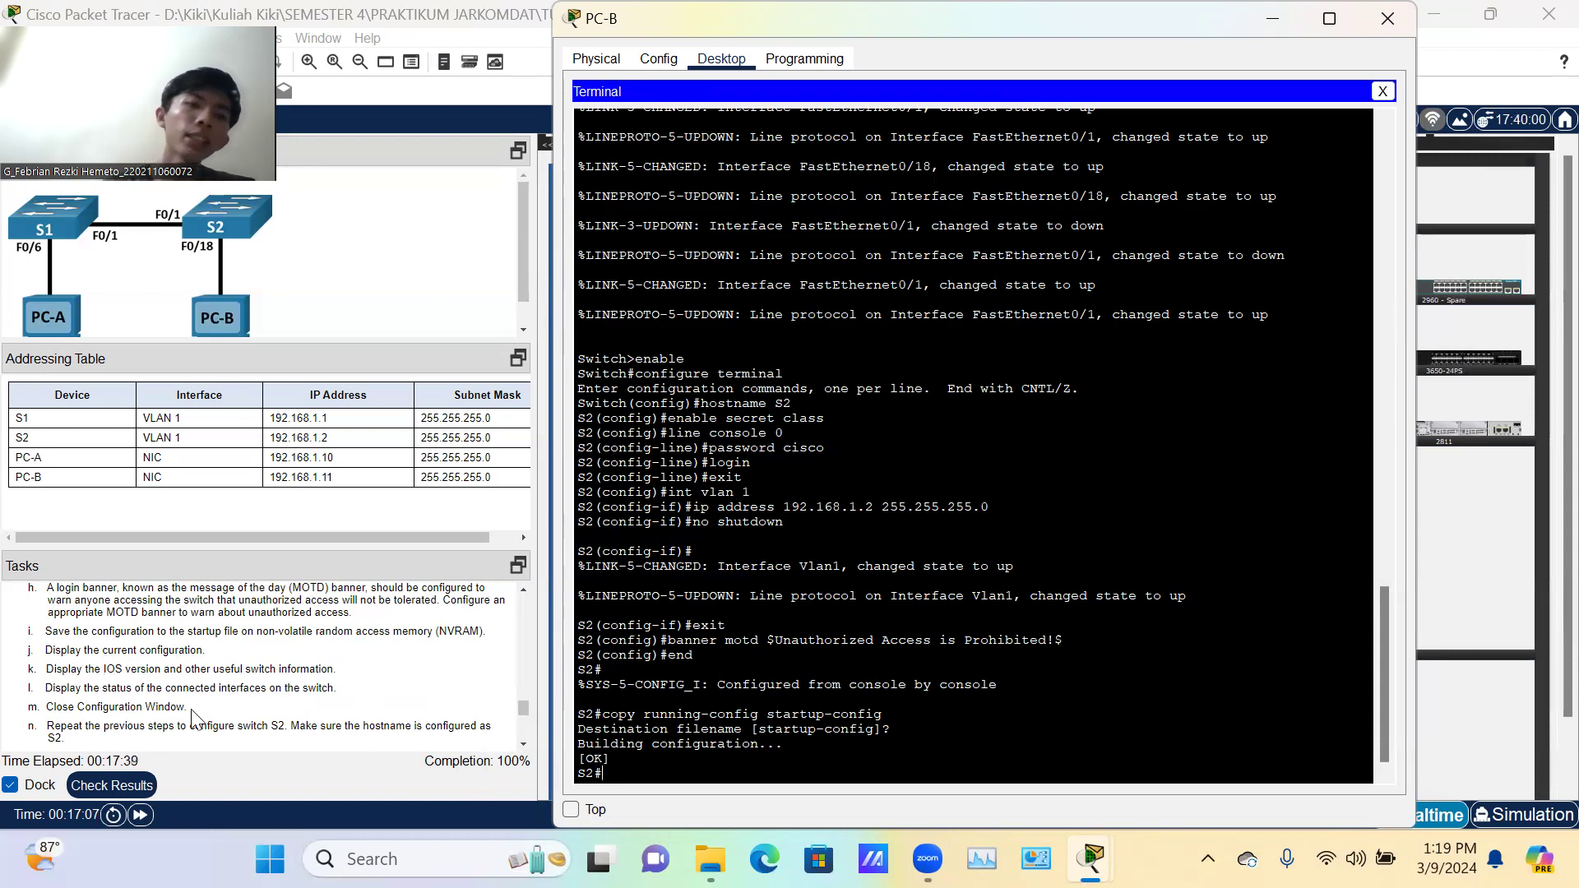
{"action": "type", "text": "ow"}
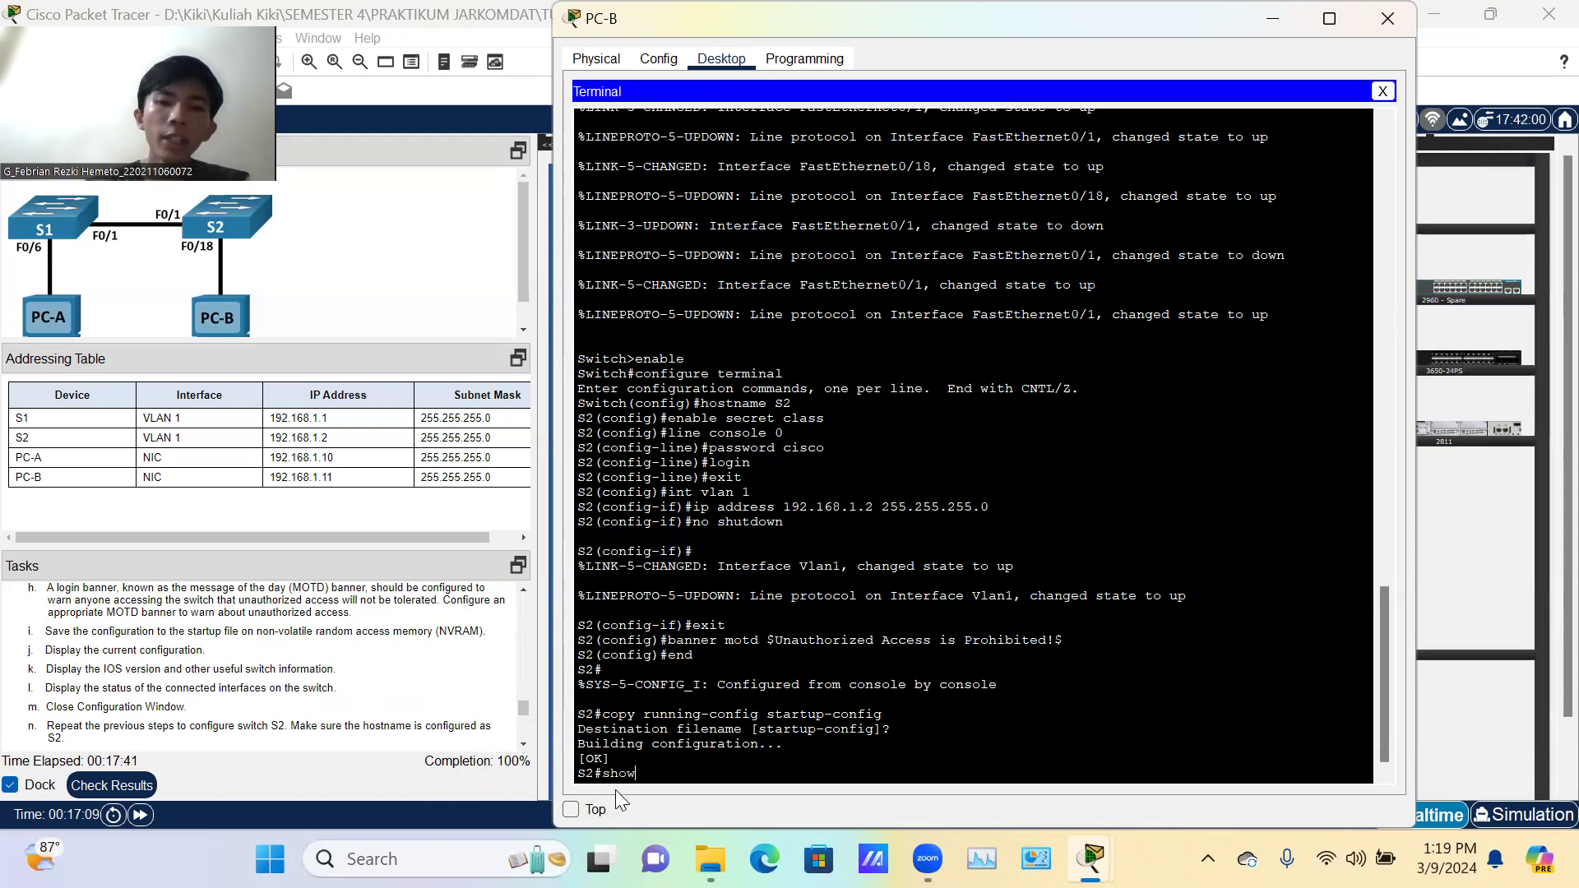
{"action": "type", "text": " run"}
{"action": "key", "text": "Return"}
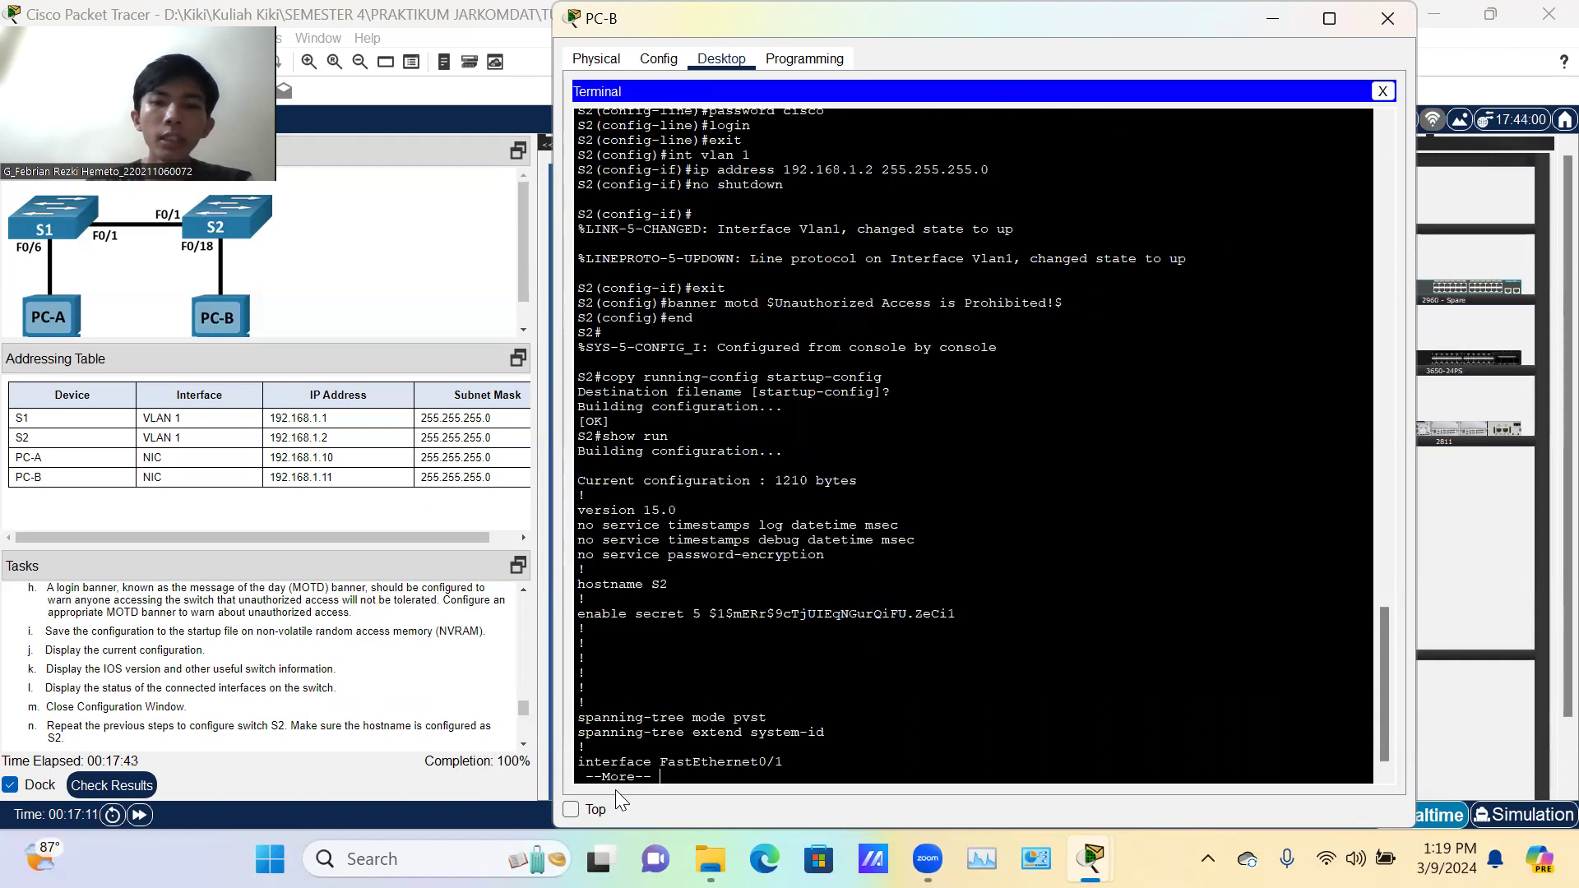
{"action": "key", "text": "Return"}
{"action": "key", "text": "Return"}
{"action": "key", "text": "Return"}
{"action": "key", "text": "Return"}
{"action": "key", "text": "Return"}
{"action": "key", "text": "Return"}
{"action": "key", "text": "Return"}
{"action": "key", "text": "Return"}
{"action": "key", "text": "Return"}
{"action": "key", "text": "Return"}
{"action": "key", "text": "Return"}
{"action": "key", "text": "Return"}
{"action": "key", "text": "Return"}
{"action": "key", "text": "Return"}
{"action": "key", "text": "Return"}
{"action": "key", "text": "Return"}
{"action": "key", "text": "Return"}
{"action": "key", "text": "Return"}
{"action": "key", "text": "Return"}
{"action": "key", "text": "Return"}
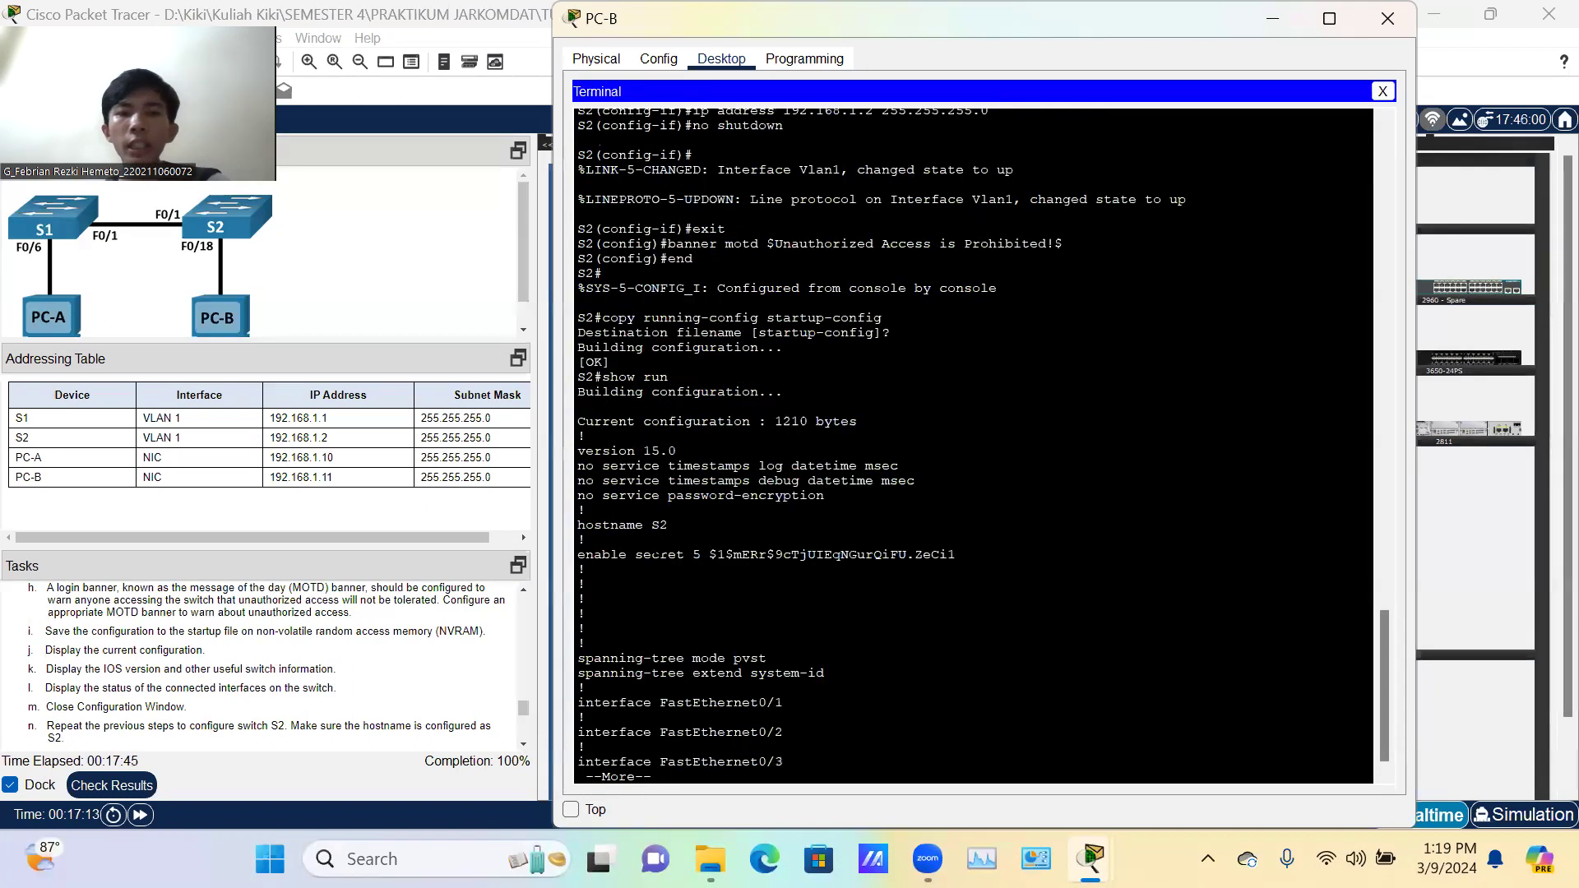
{"action": "key", "text": "Return"}
{"action": "key", "text": "Return"}
{"action": "key", "text": "Return"}
{"action": "key", "text": "Return"}
{"action": "key", "text": "Return"}
{"action": "key", "text": "Return"}
{"action": "key", "text": "Return"}
{"action": "key", "text": "Return"}
{"action": "key", "text": "Return"}
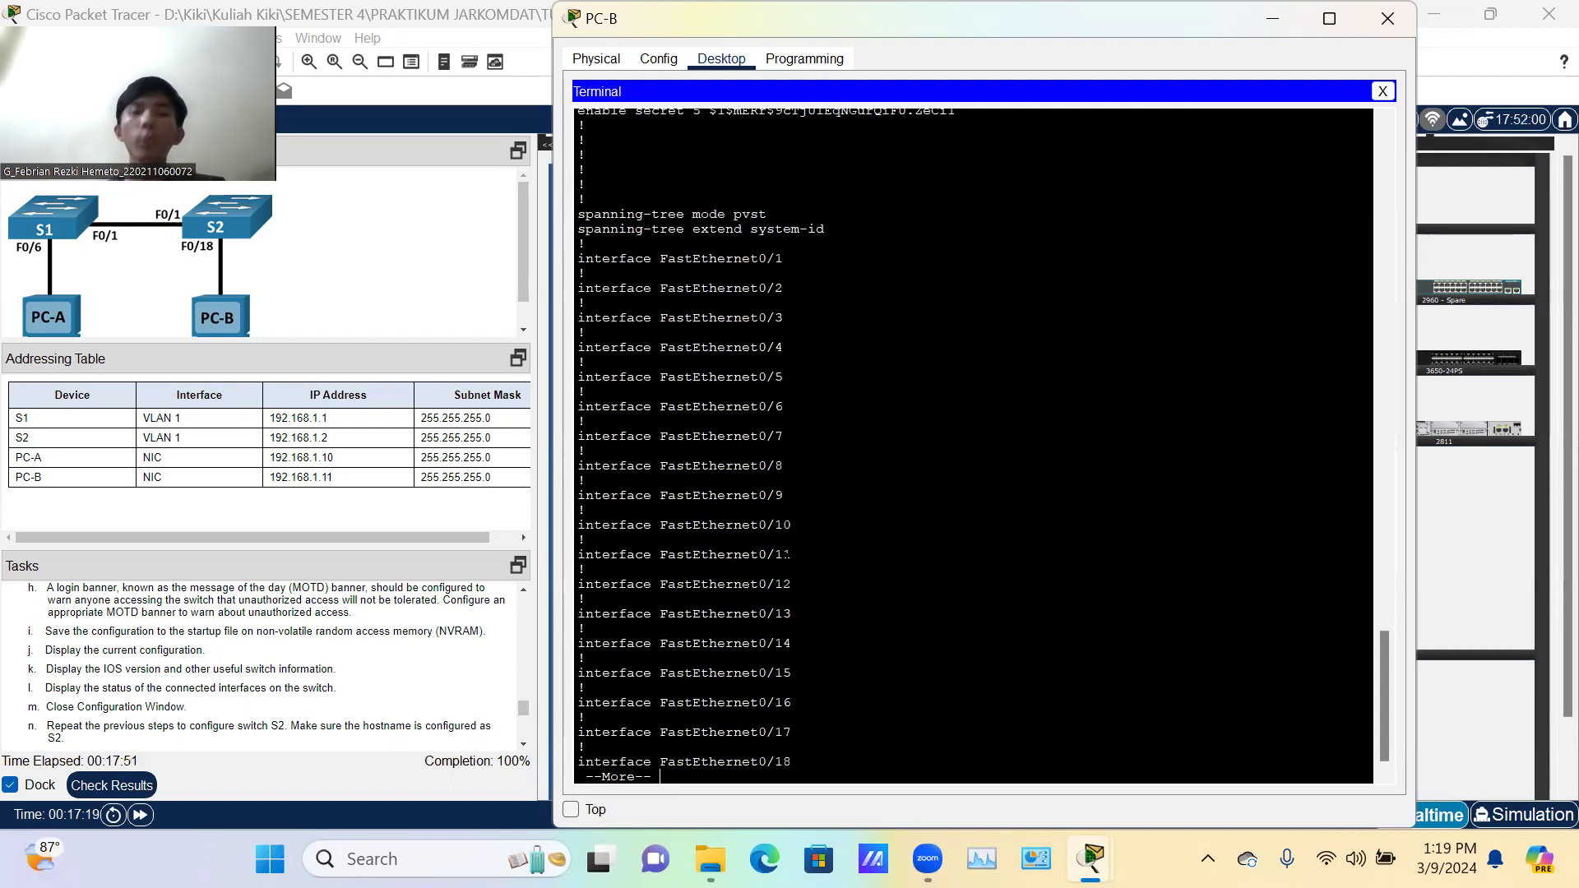
{"action": "key", "text": "Return"}
{"action": "key", "text": "Return"}
{"action": "key", "text": "Return"}
{"action": "key", "text": "Return"}
{"action": "key", "text": "Return"}
{"action": "key", "text": "Return"}
{"action": "key", "text": "Return"}
{"action": "key", "text": "Return"}
{"action": "key", "text": "Return"}
{"action": "key", "text": "Return"}
{"action": "key", "text": "Return"}
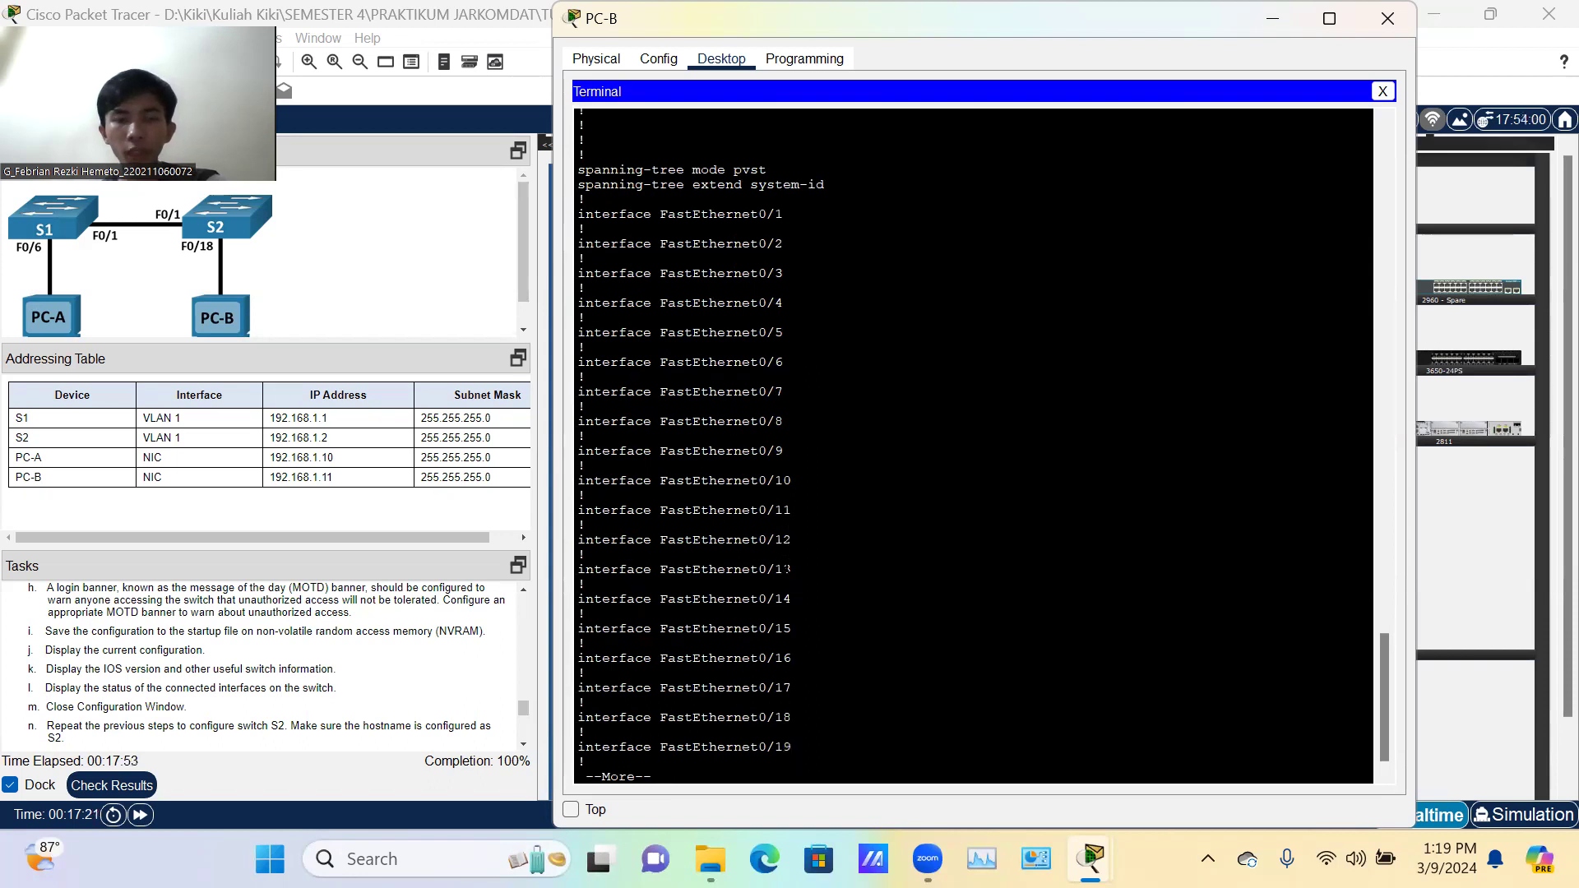
{"action": "key", "text": "Return"}
{"action": "key", "text": "Return"}
{"action": "key", "text": "Return"}
{"action": "key", "text": "Return"}
{"action": "key", "text": "Return"}
{"action": "key", "text": "Return"}
{"action": "key", "text": "Return"}
{"action": "key", "text": "Return"}
{"action": "key", "text": "Return"}
{"action": "key", "text": "Return"}
{"action": "key", "text": "Return"}
{"action": "key", "text": "Return"}
{"action": "key", "text": "Return"}
{"action": "key", "text": "Return"}
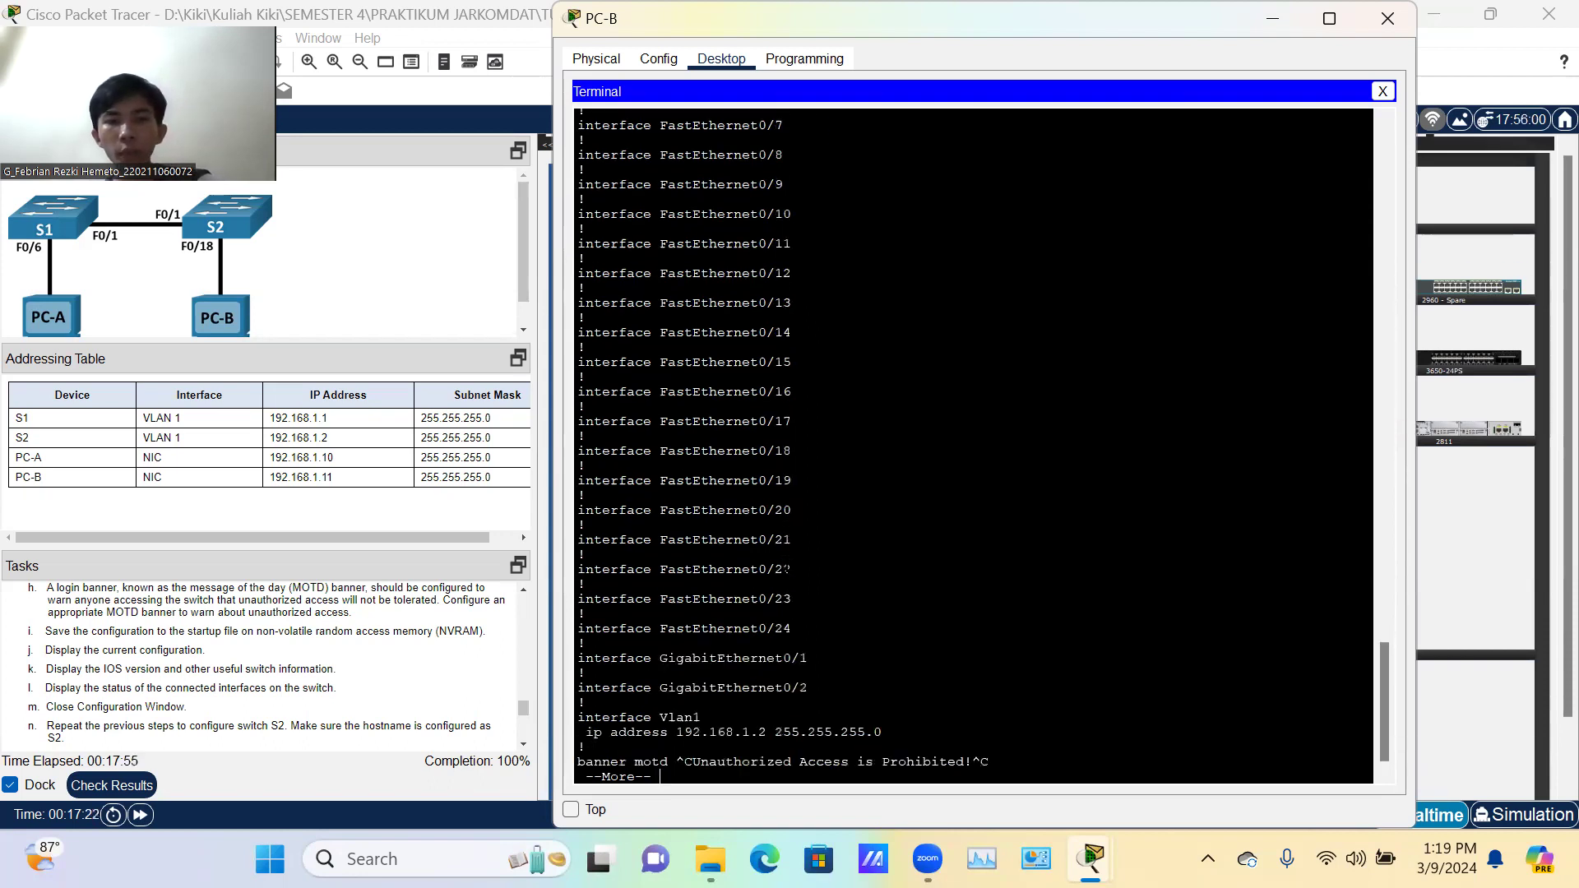
{"action": "key", "text": "Return"}
{"action": "key", "text": "Return"}
{"action": "key", "text": "Return"}
{"action": "key", "text": "Return"}
{"action": "key", "text": "Return"}
{"action": "key", "text": "Return"}
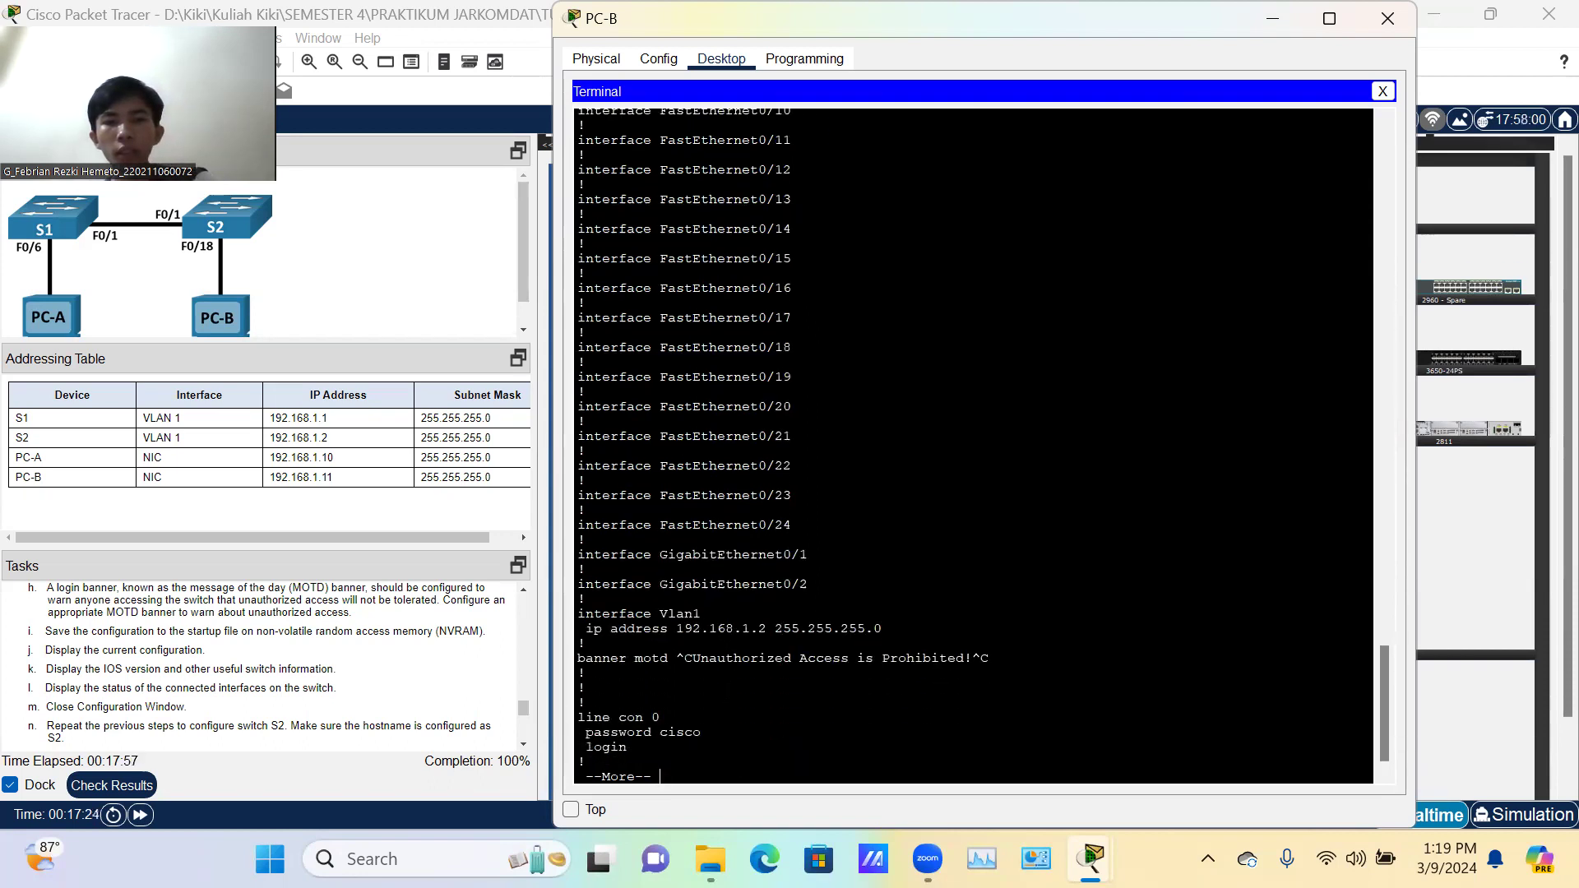
{"action": "key", "text": "Return"}
{"action": "key", "text": "Return"}
{"action": "key", "text": "Return"}
{"action": "key", "text": "Return"}
{"action": "key", "text": "Return"}
{"action": "key", "text": "Return"}
{"action": "key", "text": "Return"}
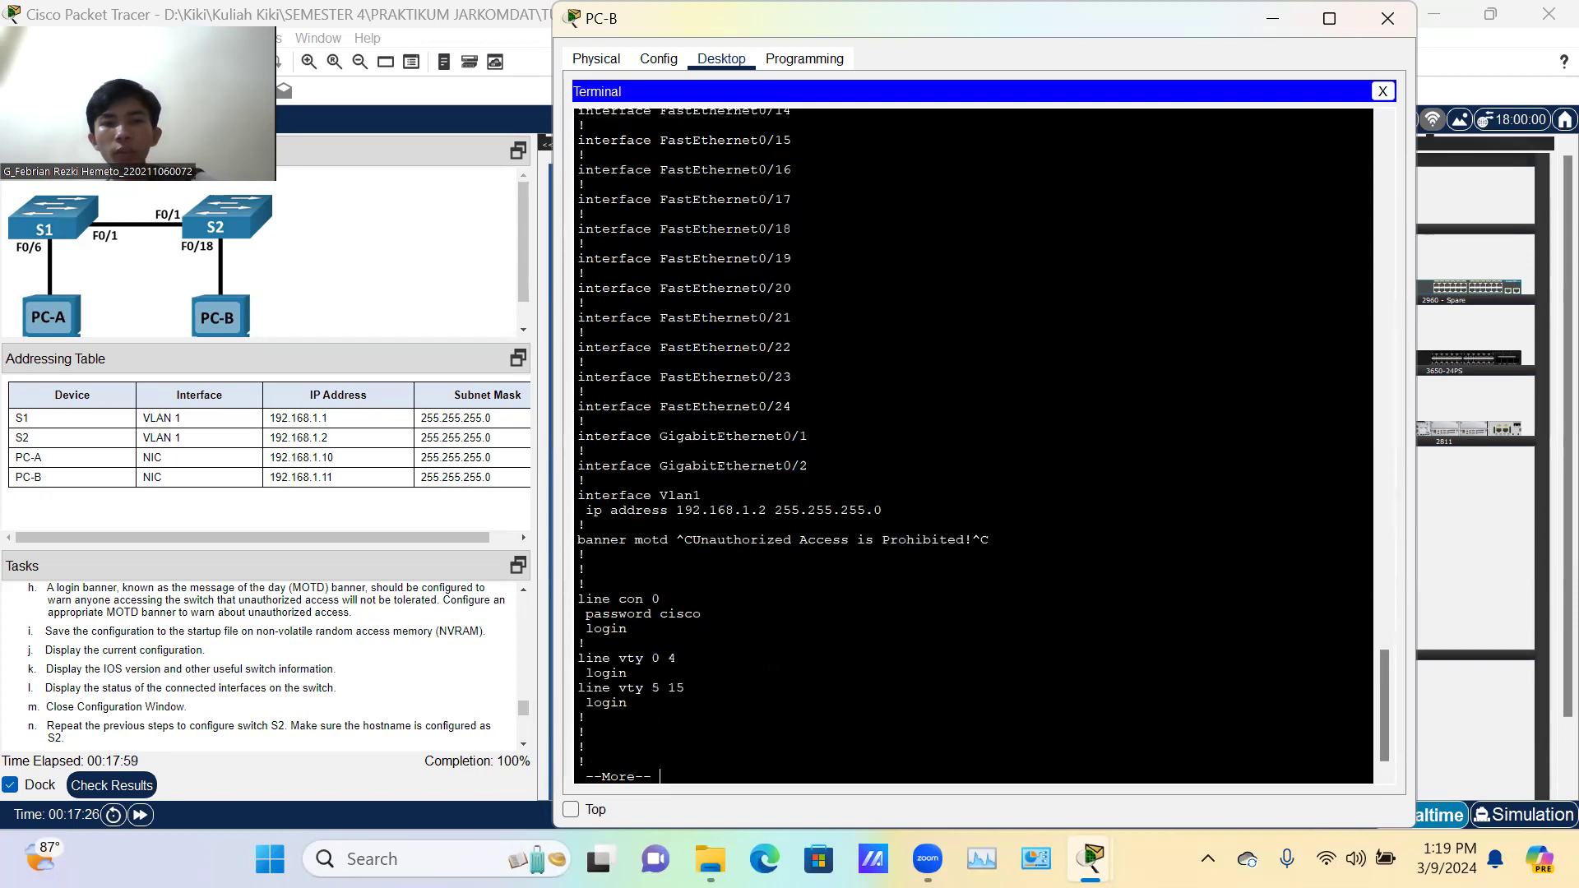
{"action": "key", "text": "Return"}
{"action": "key", "text": "Return"}
{"action": "key", "text": "Return"}
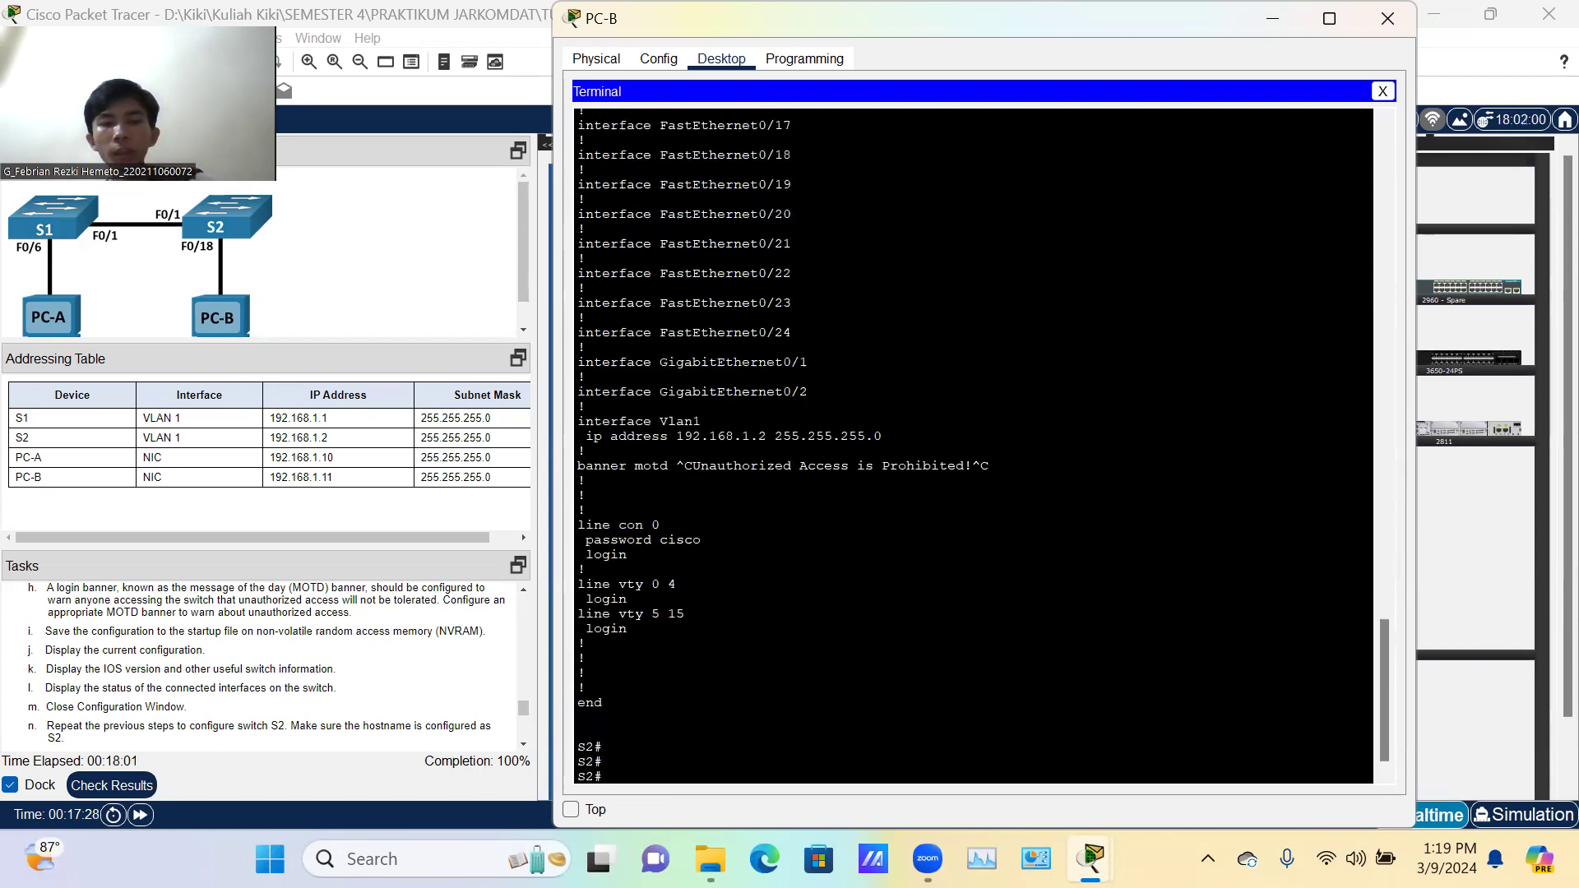
Step: Display S2's IOS version and hardware information with "show version"
{"action": "type", "text": "sh"}
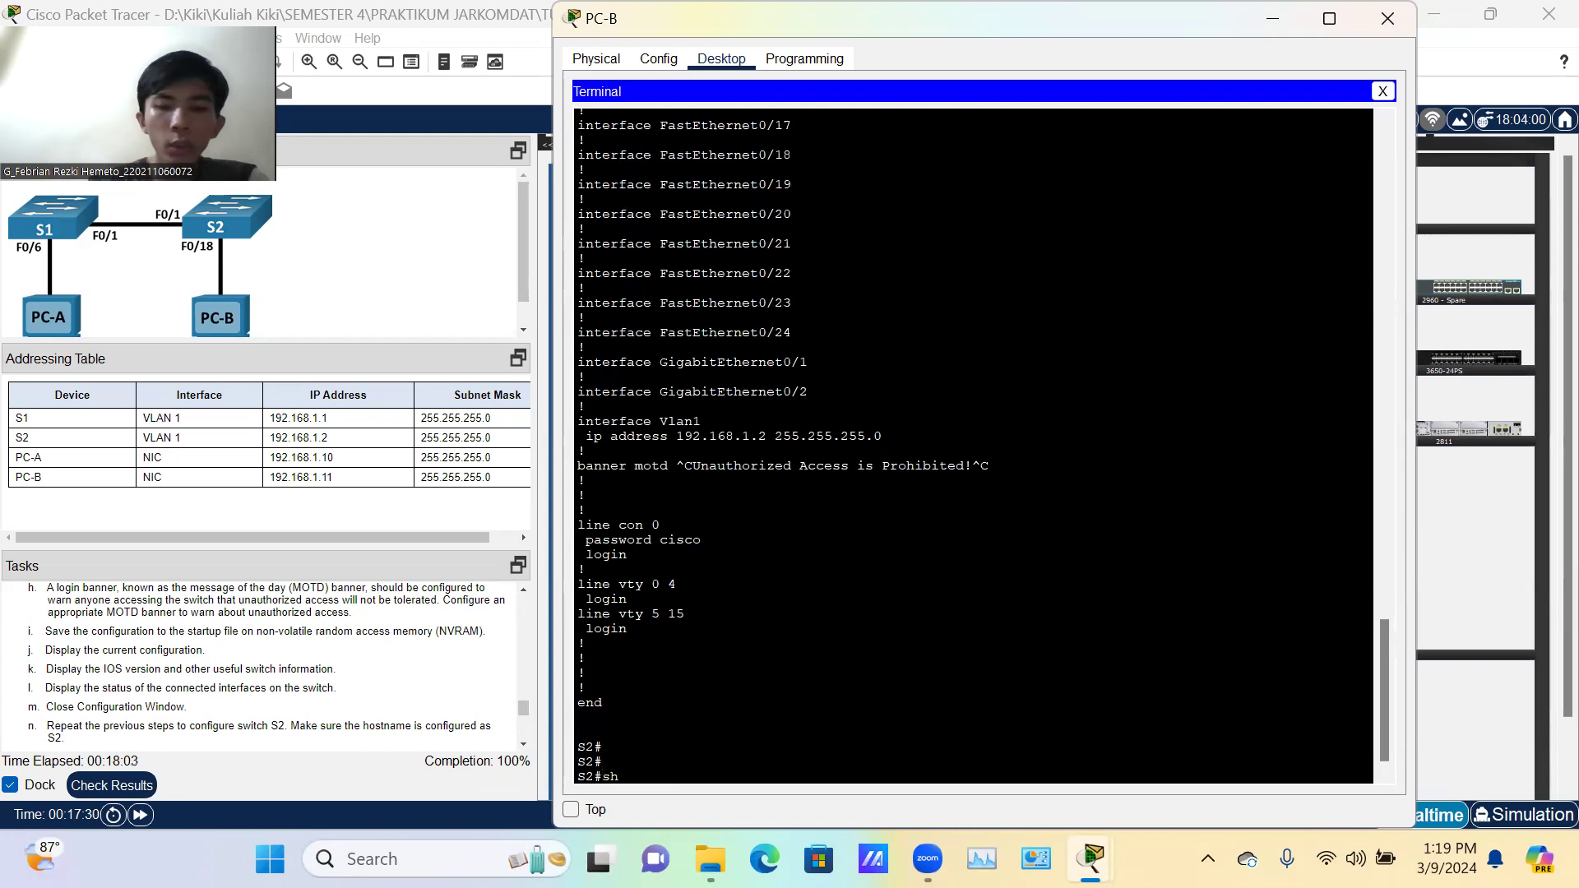
{"action": "type", "text": "ow ver"}
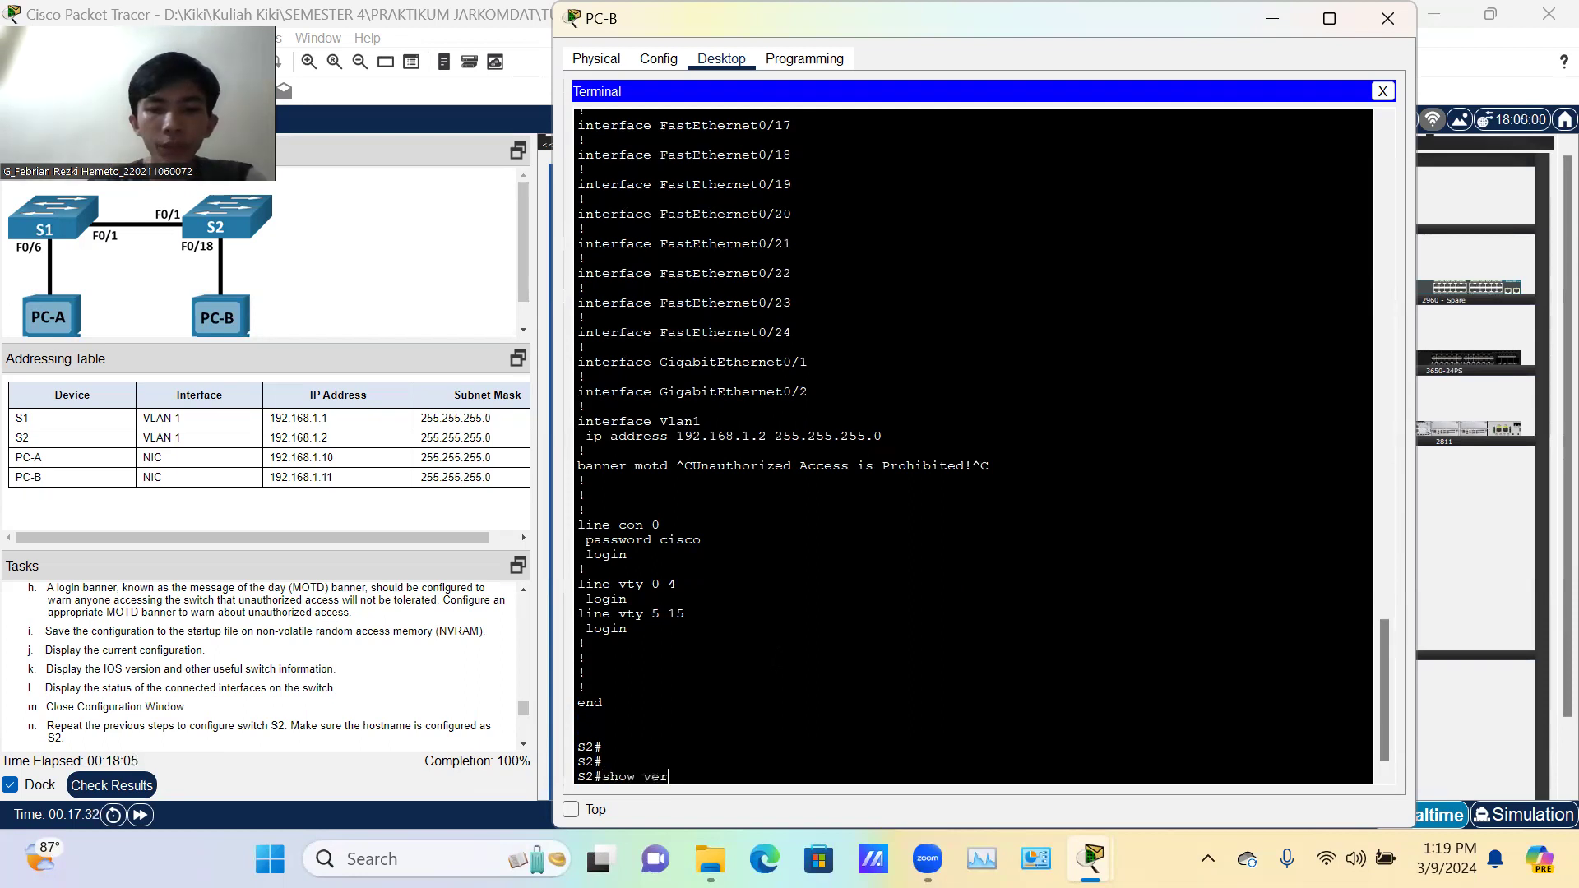
{"action": "type", "text": "sion"}
{"action": "key", "text": "Return"}
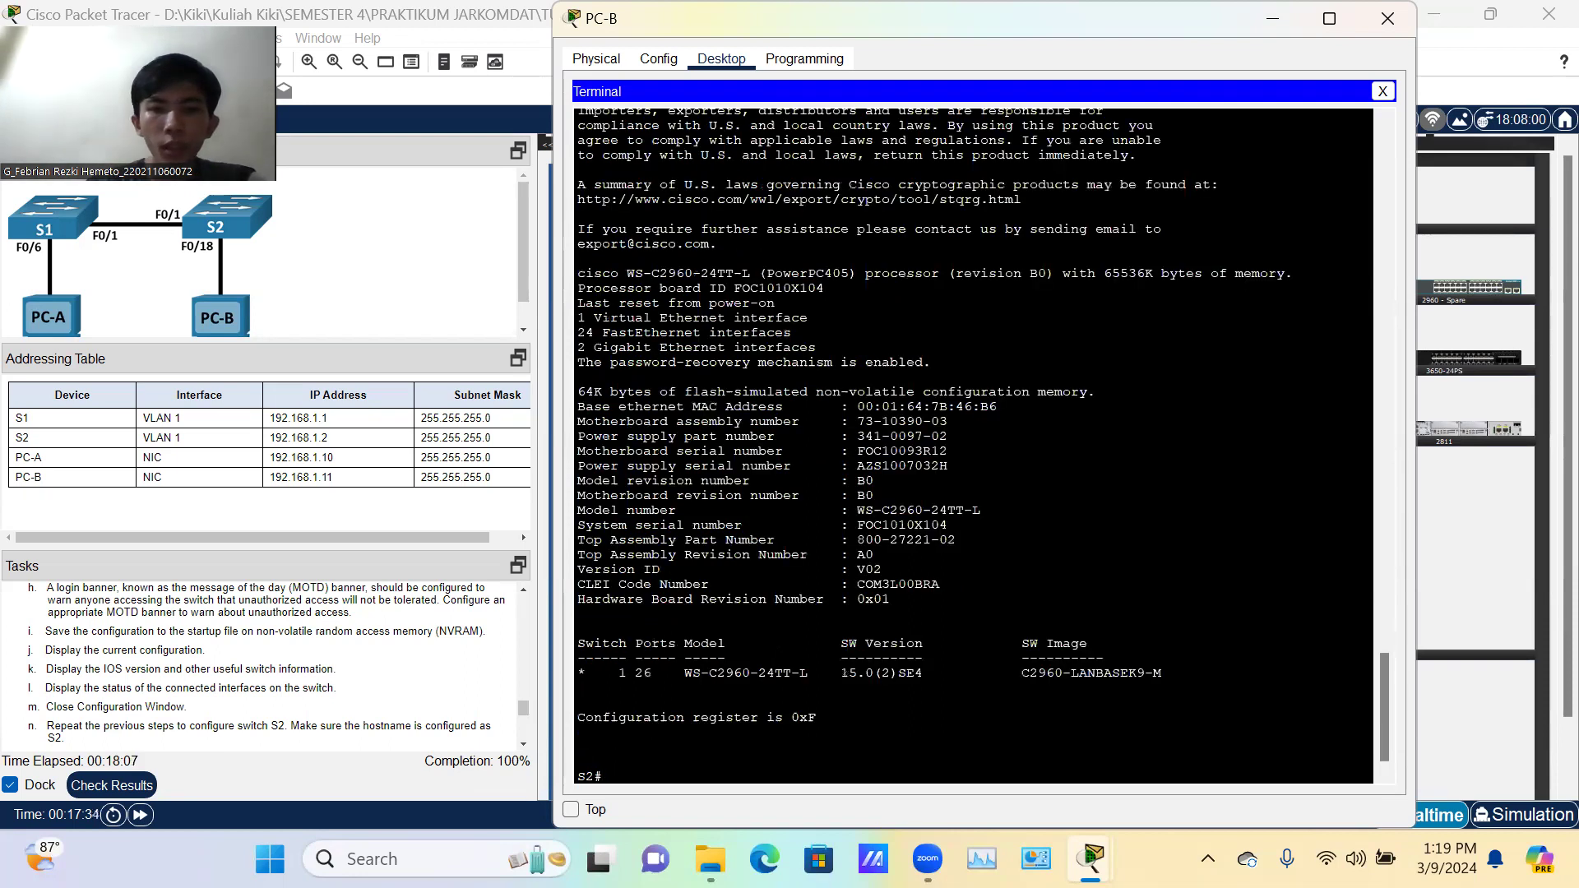
Step: Run "show ip int brief" on S2 and page through the complete interface status list to the end
{"action": "type", "text": "show ip"}
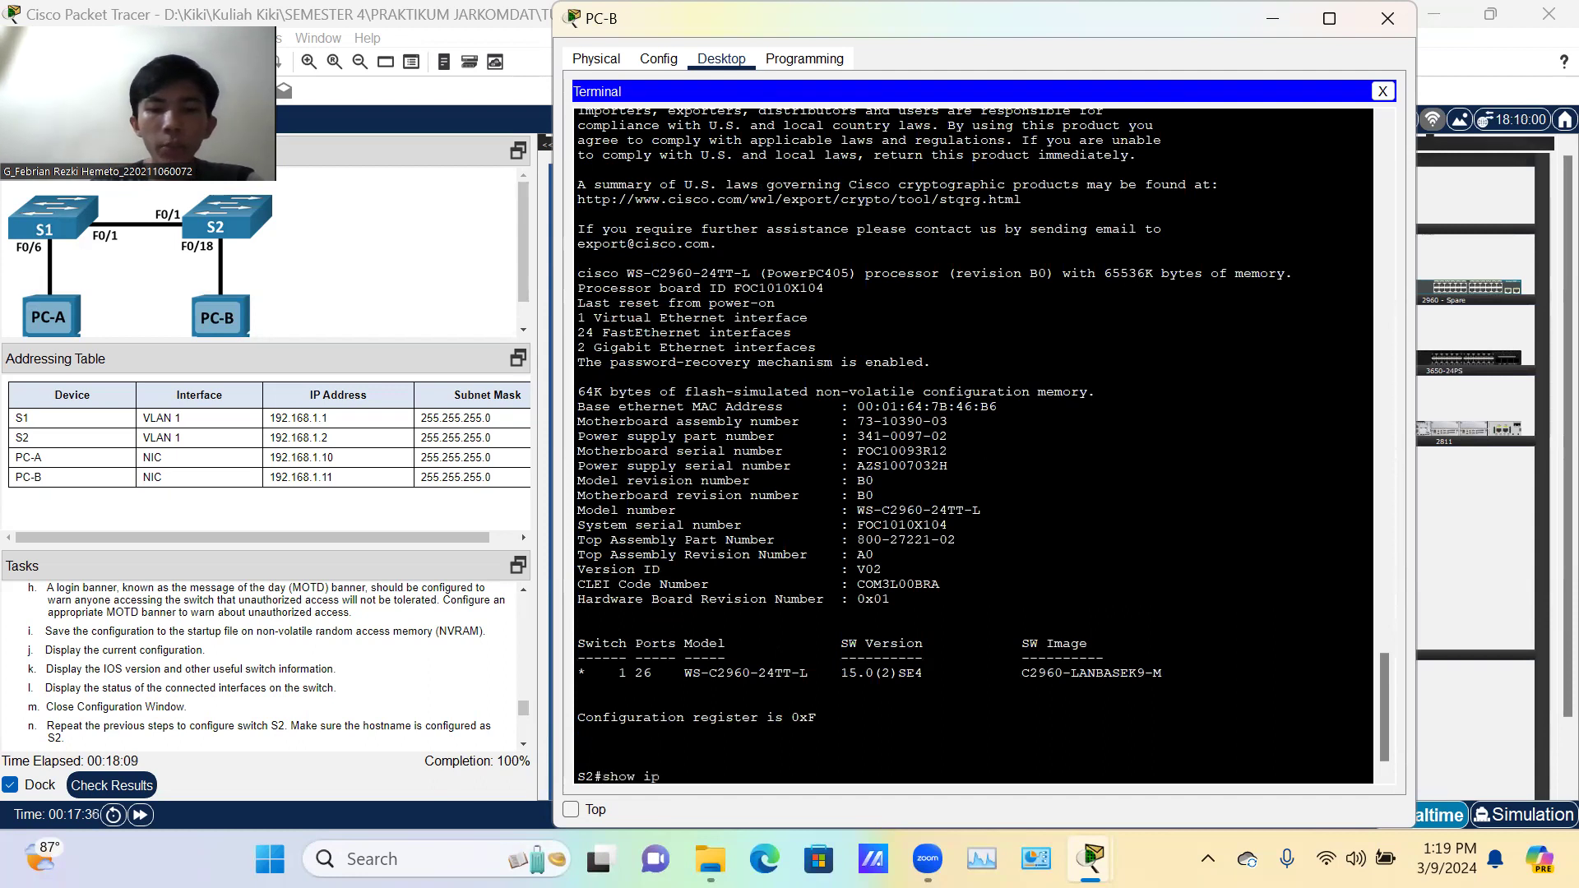
{"action": "type", "text": " int b"}
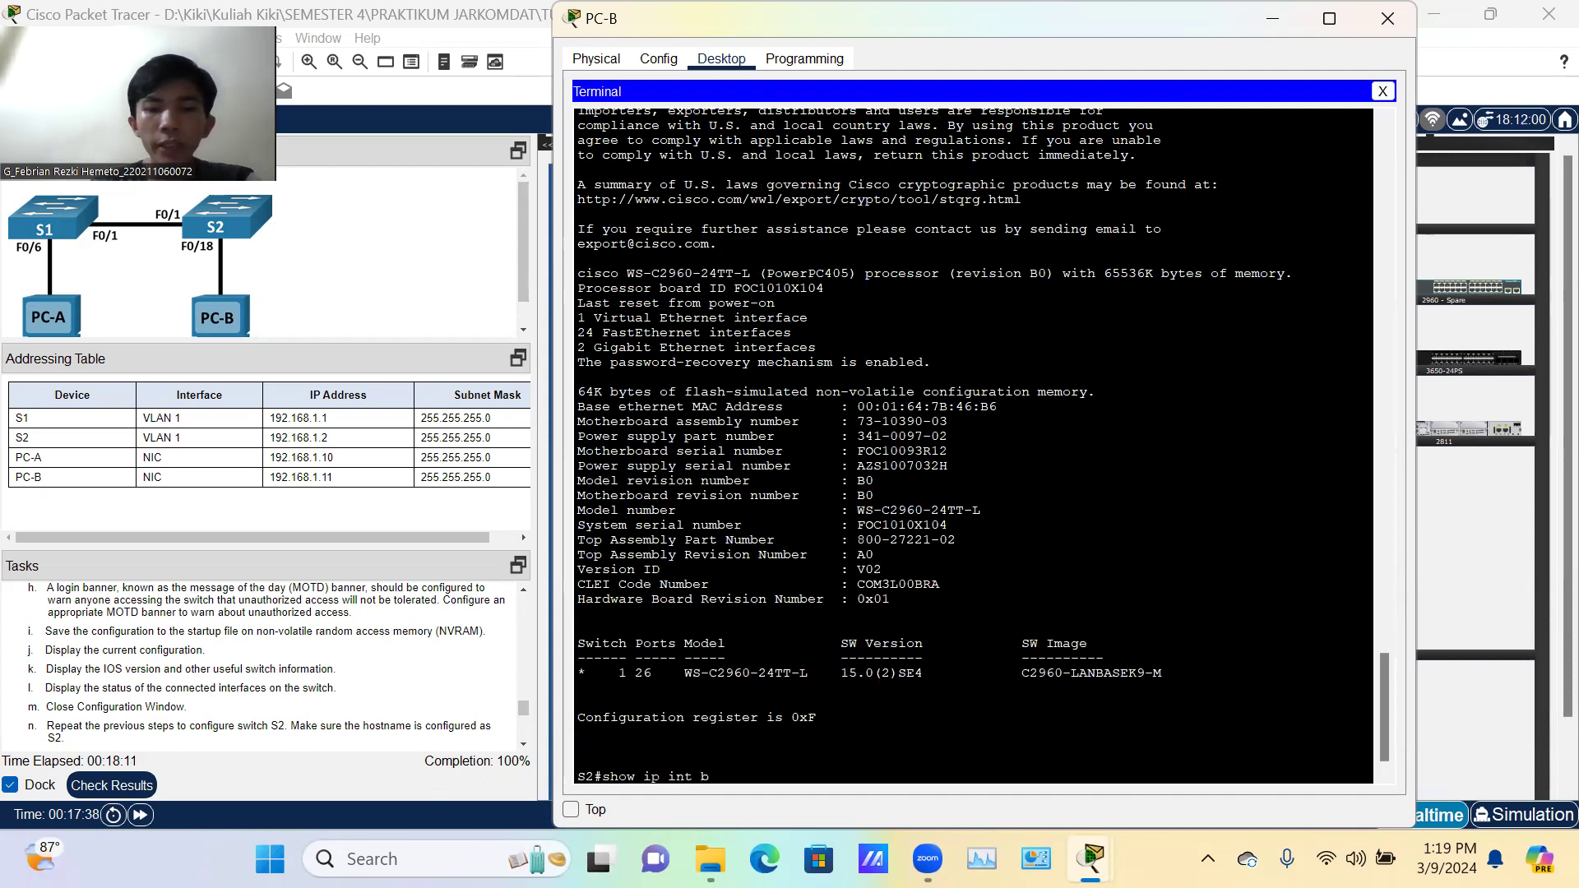
{"action": "type", "text": "rief"}
{"action": "key", "text": "Return"}
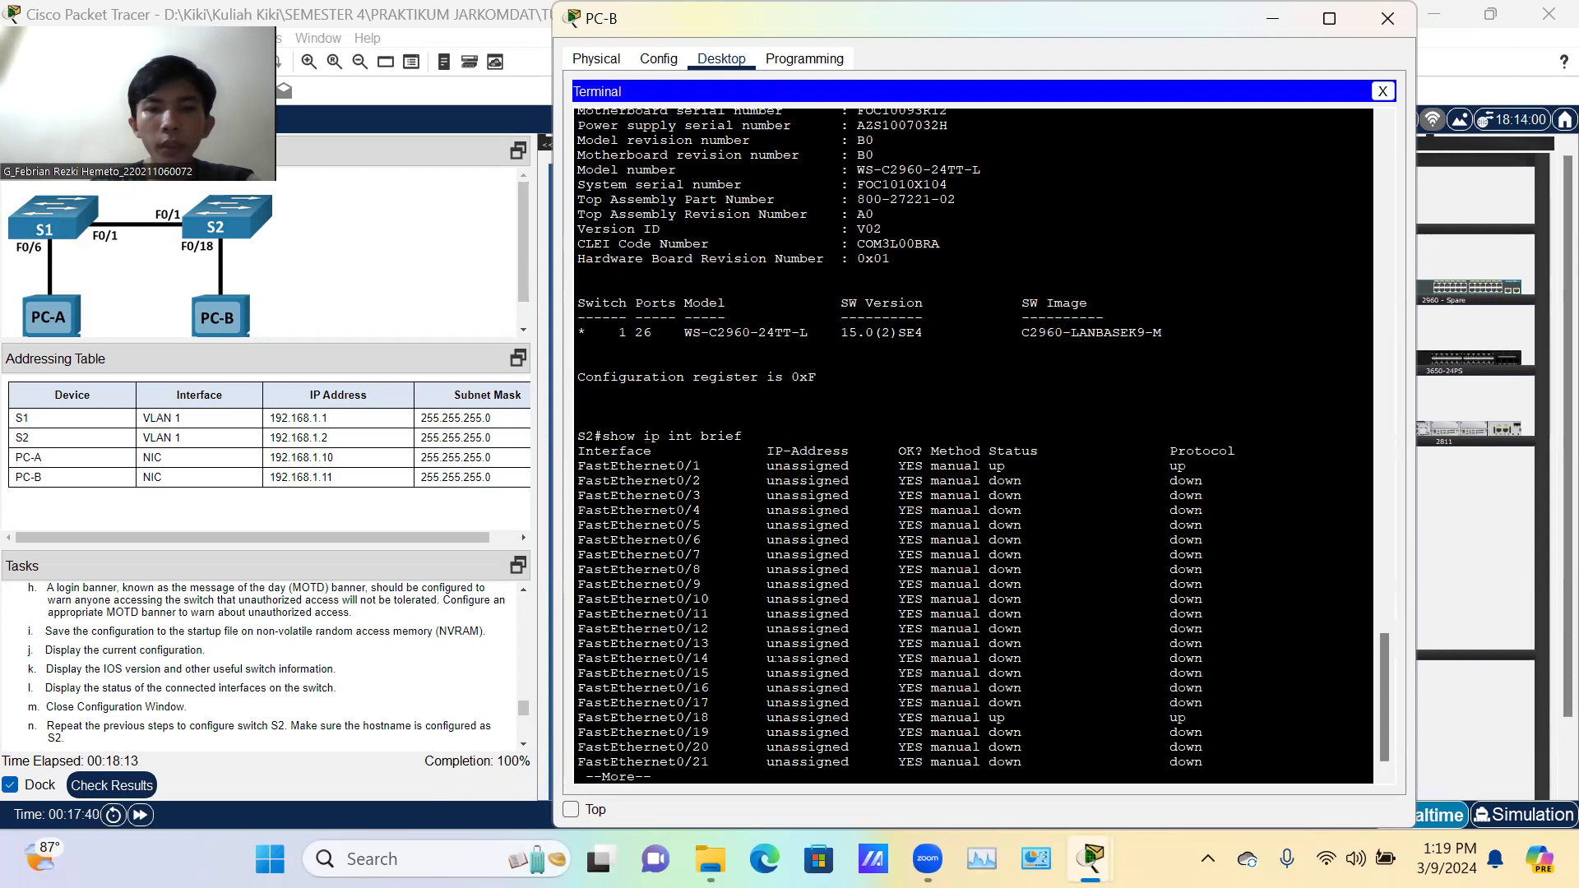
{"action": "key", "text": "Return"}
{"action": "key", "text": "Return"}
{"action": "key", "text": "Return"}
{"action": "key", "text": "Return"}
{"action": "key", "text": "Return"}
{"action": "key", "text": "Return"}
{"action": "key", "text": "Return"}
{"action": "key", "text": "Return"}
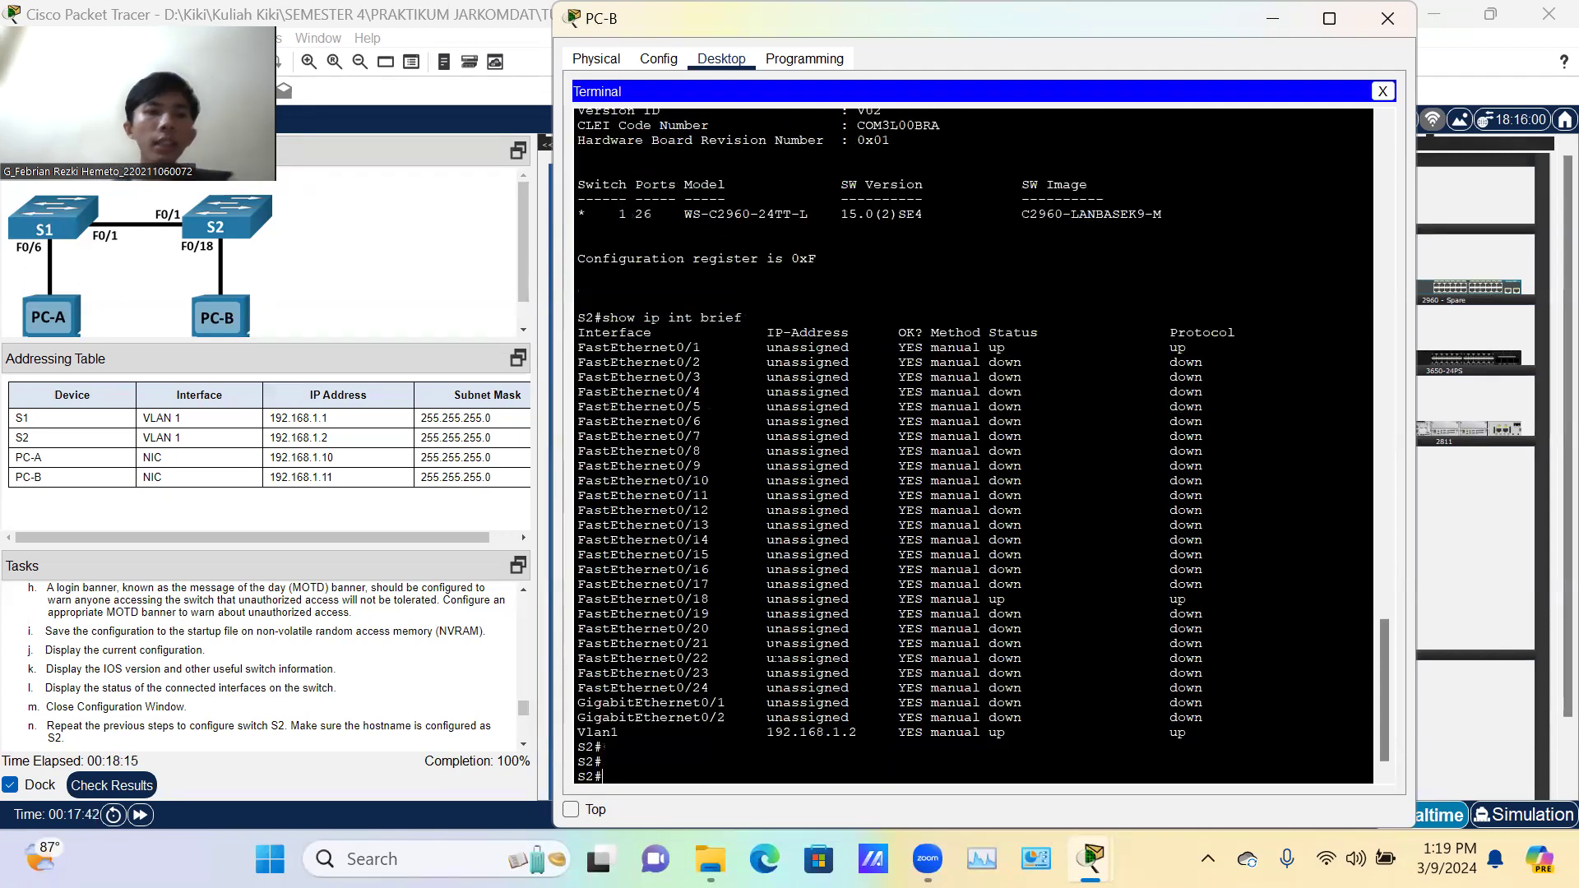
Step: Read the interface status recording task, then open PC-A's Terminal and examine S1's "show ip int brief" output
{"action": "scroll", "coordinate": [402, 655], "scroll_direction": "down", "scroll_amount": 2}
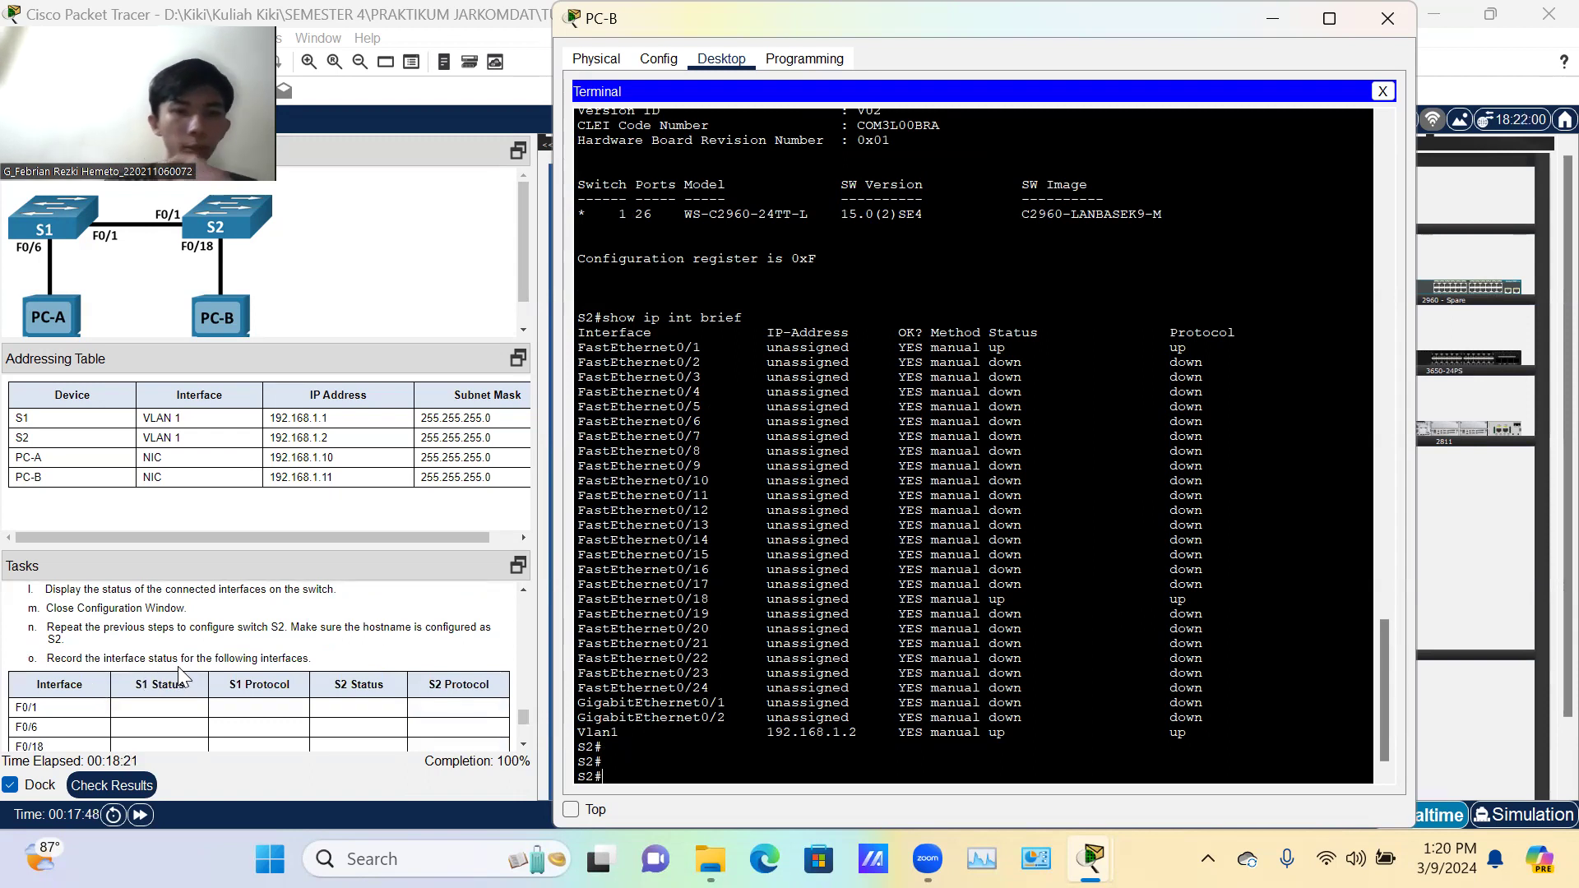
{"action": "scroll", "coordinate": [179, 665], "scroll_direction": "down", "scroll_amount": 1}
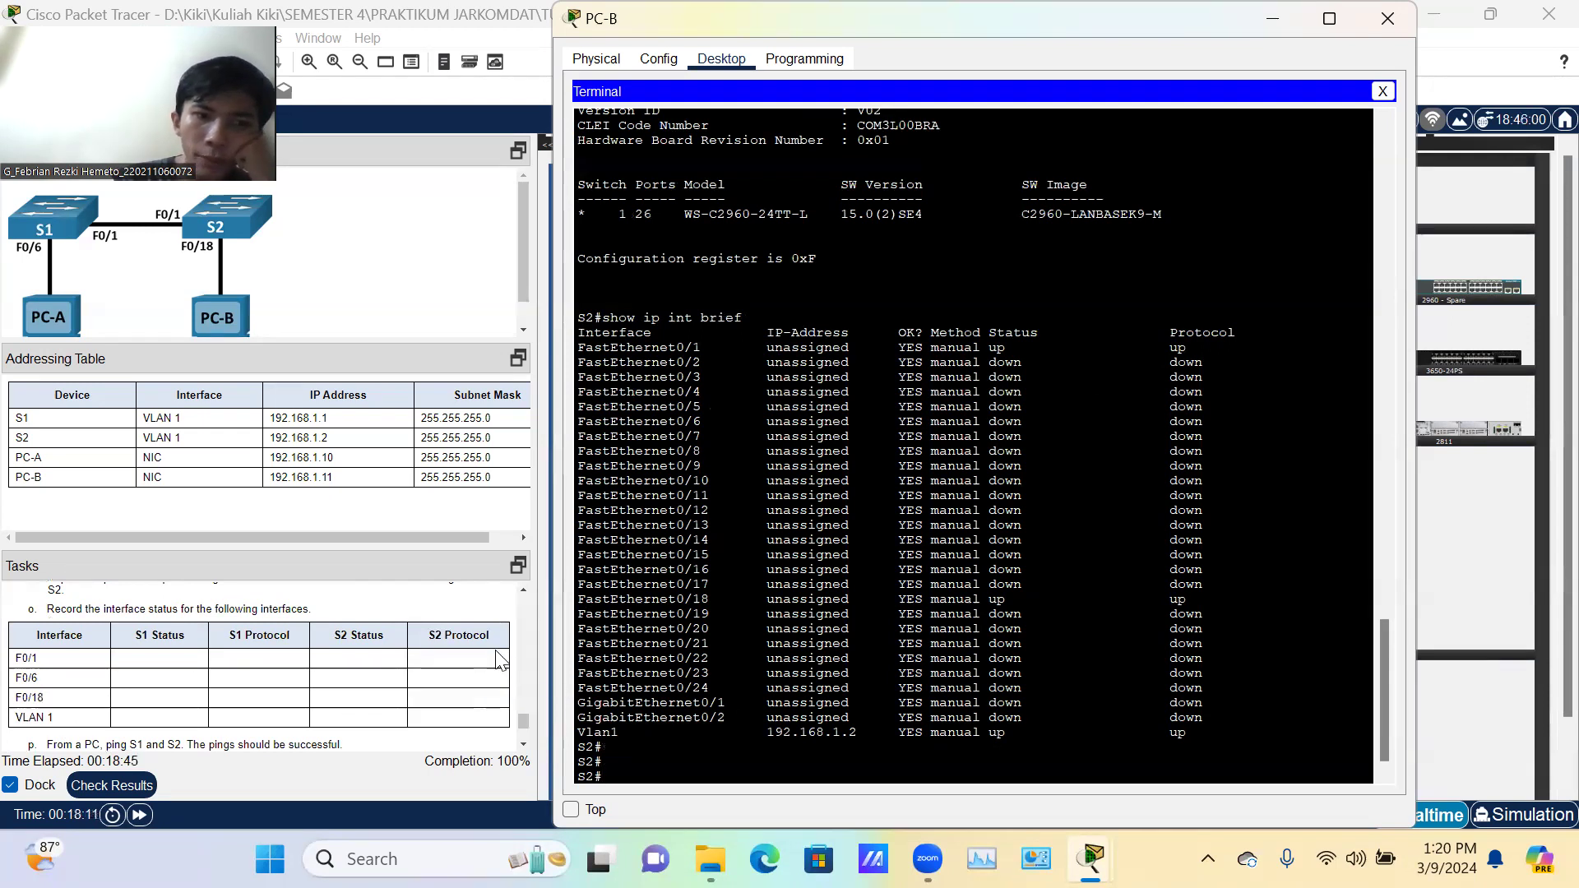
{"action": "left_click", "coordinate": [1277, 31]}
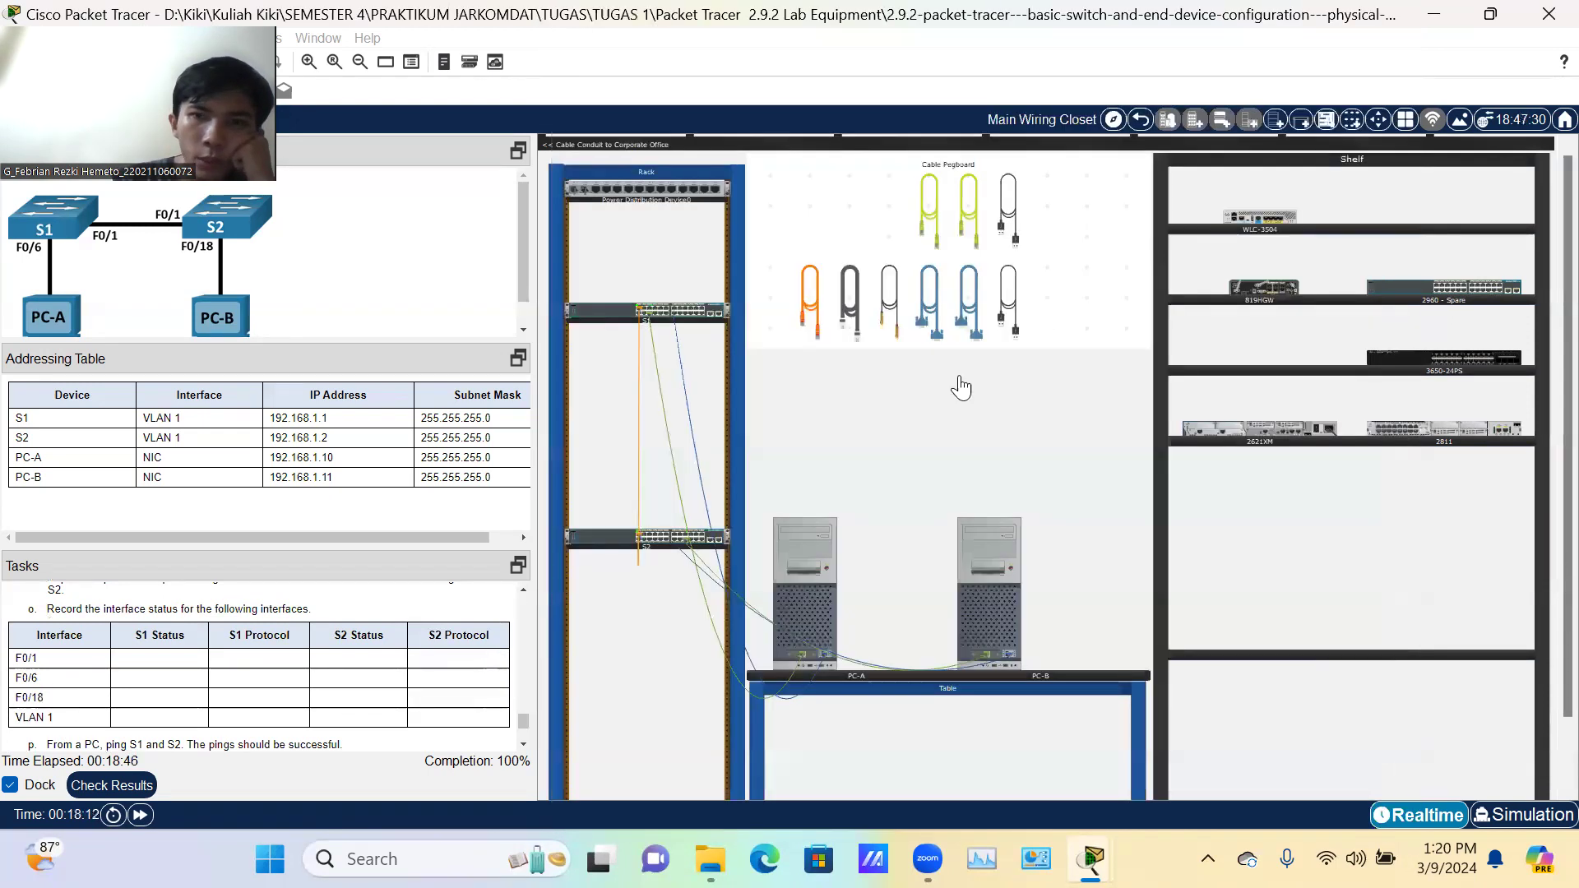
{"action": "left_click", "coordinate": [793, 531]}
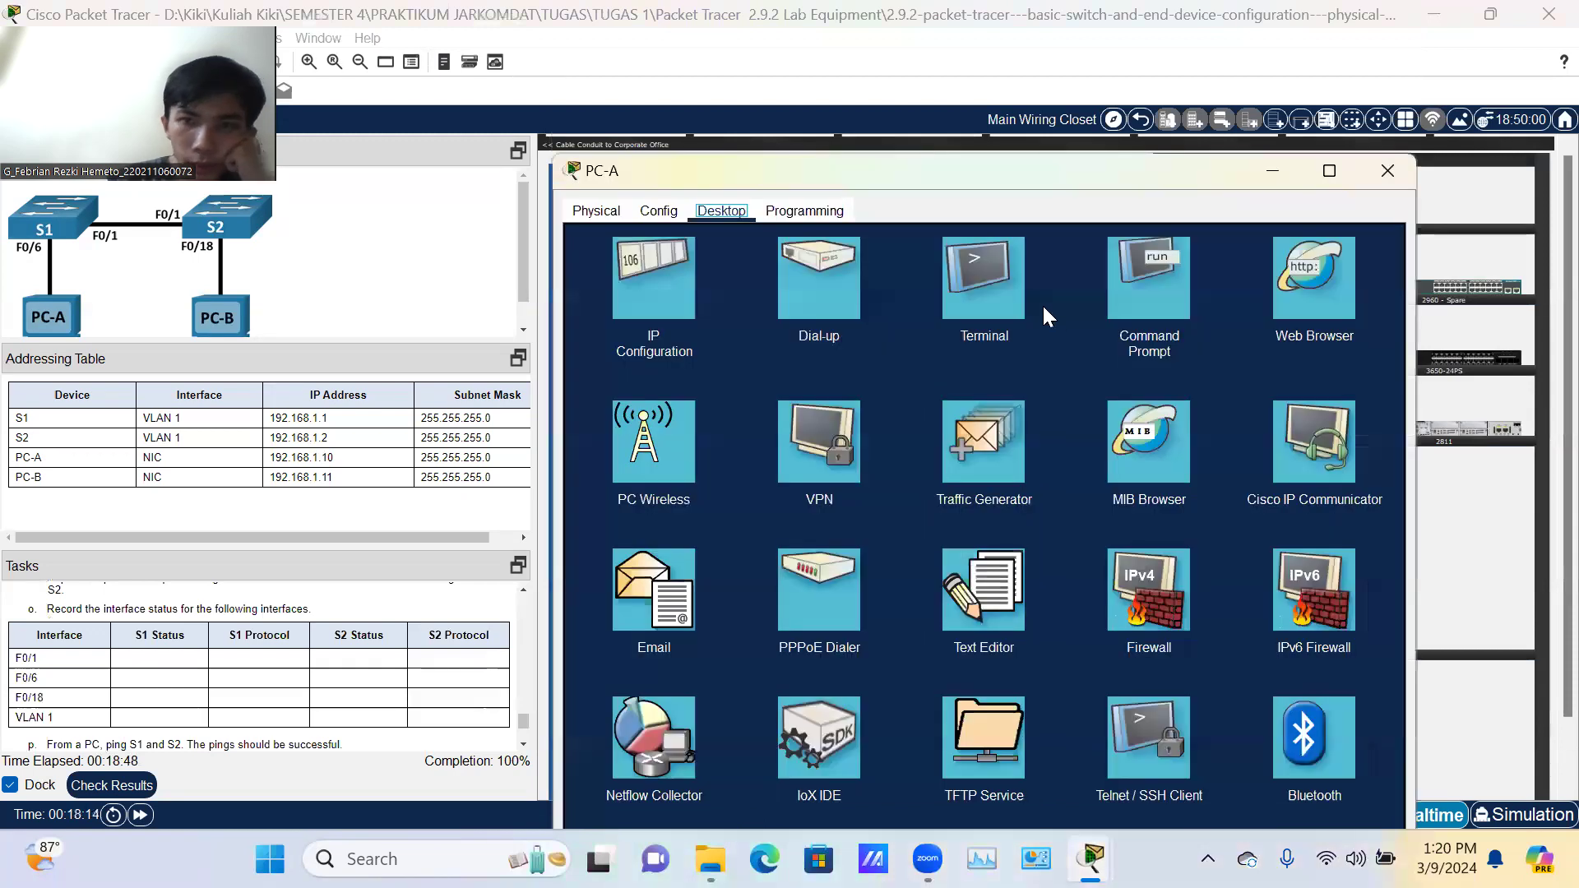
{"action": "left_click", "coordinate": [983, 289]}
{"action": "left_click", "coordinate": [1326, 424]}
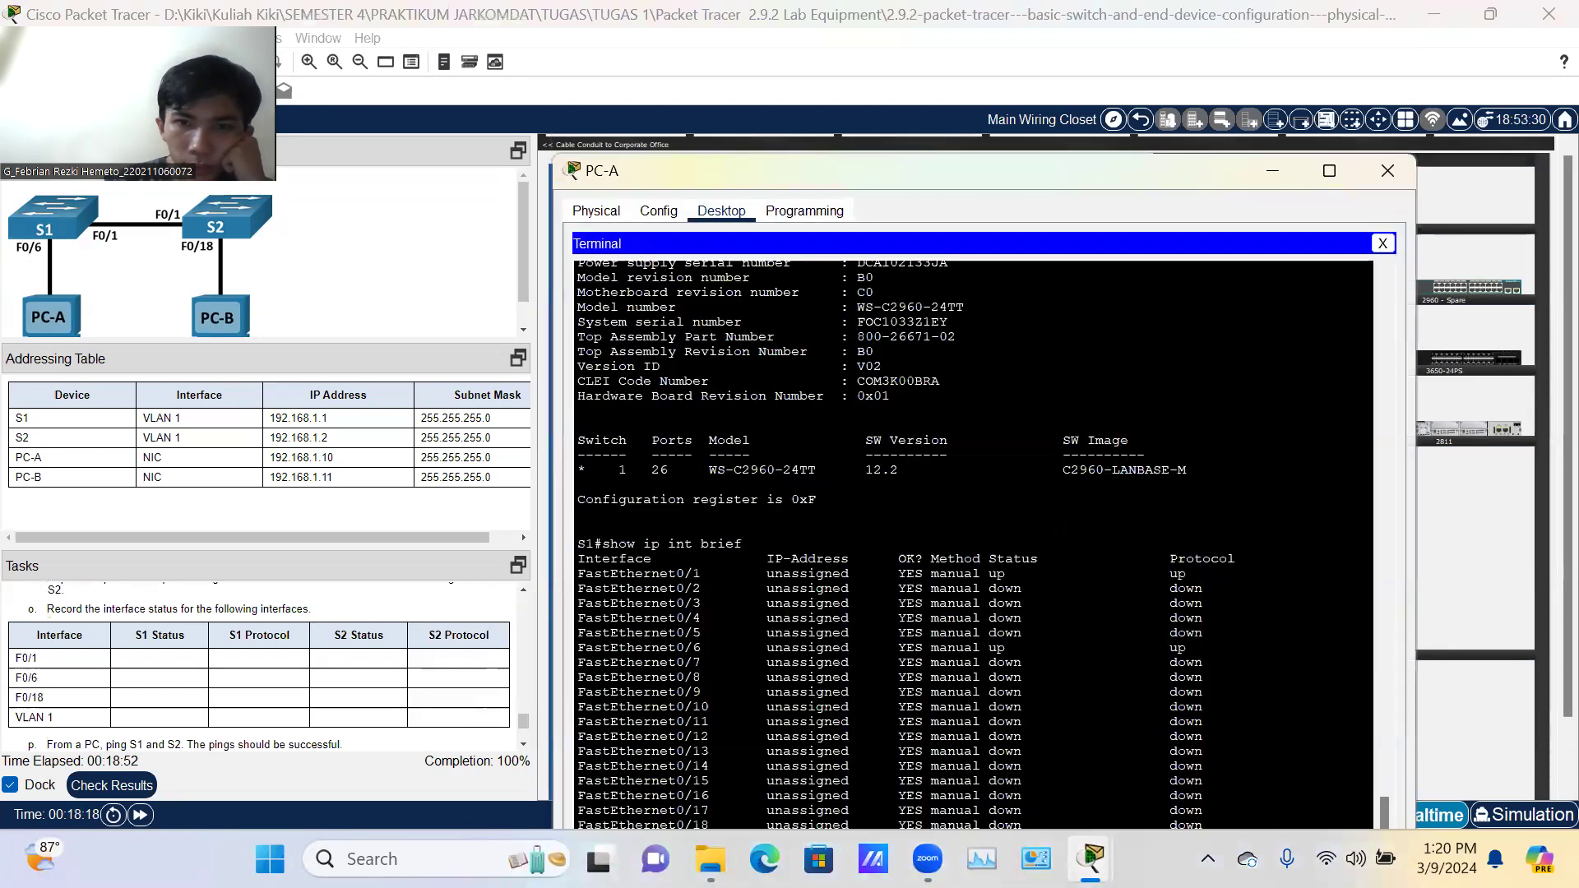
{"action": "left_click_drag", "start_coordinate": [1211, 167], "coordinate": [1171, 50]}
{"action": "scroll", "coordinate": [987, 444], "scroll_direction": "down", "scroll_amount": 3}
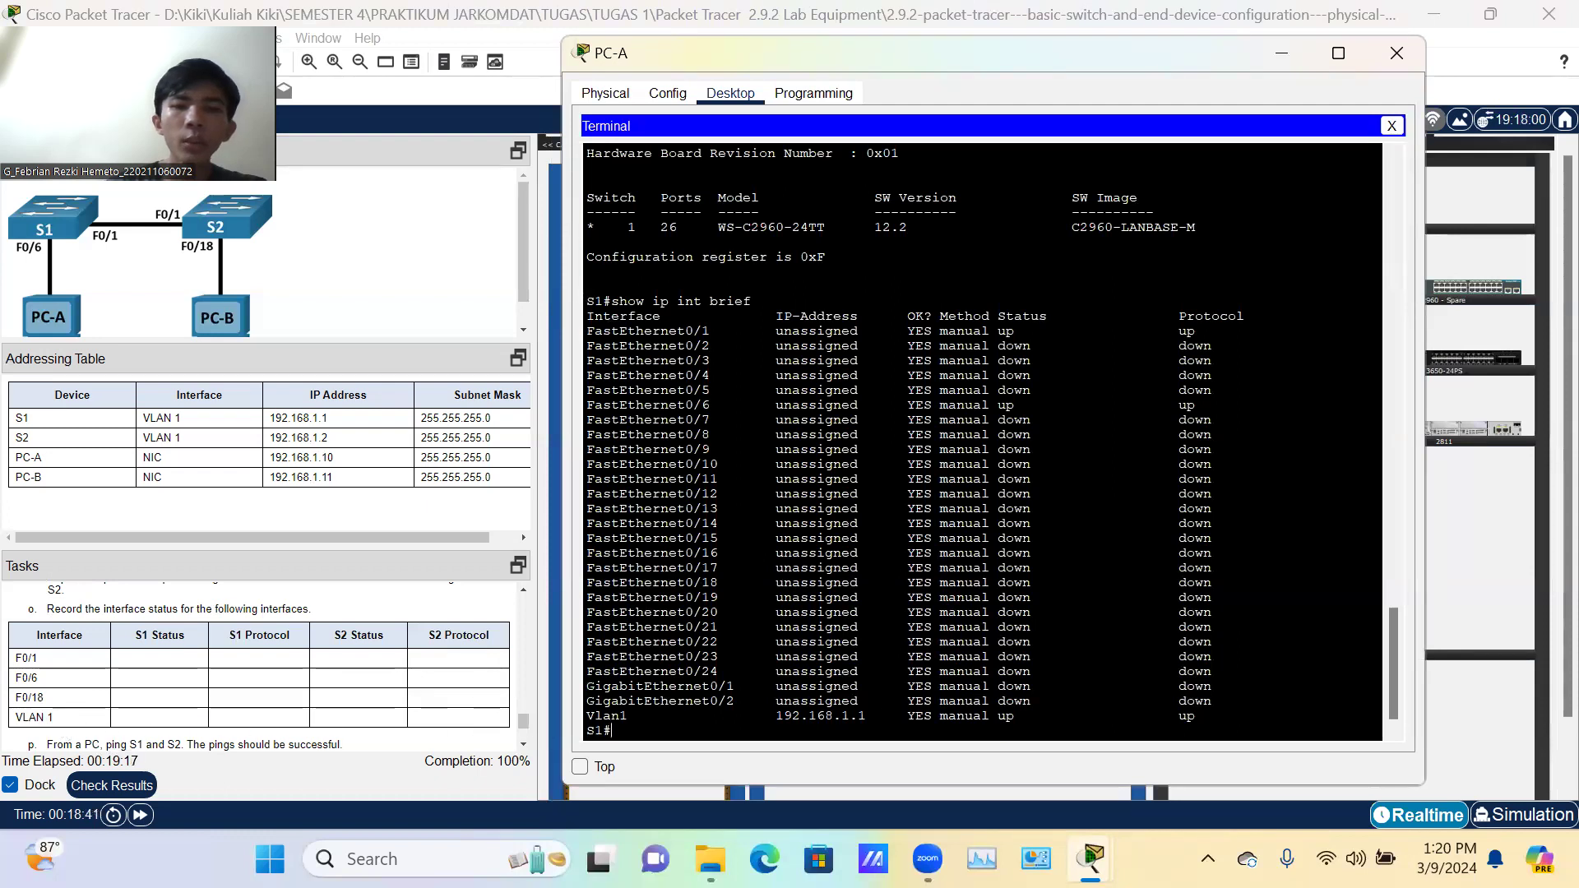
Step: From PC-A's Command Prompt, ping S1 at 192.168.1.1 and S2 at 192.168.1.2
{"action": "scroll", "coordinate": [523, 623], "scroll_direction": "down", "scroll_amount": 3}
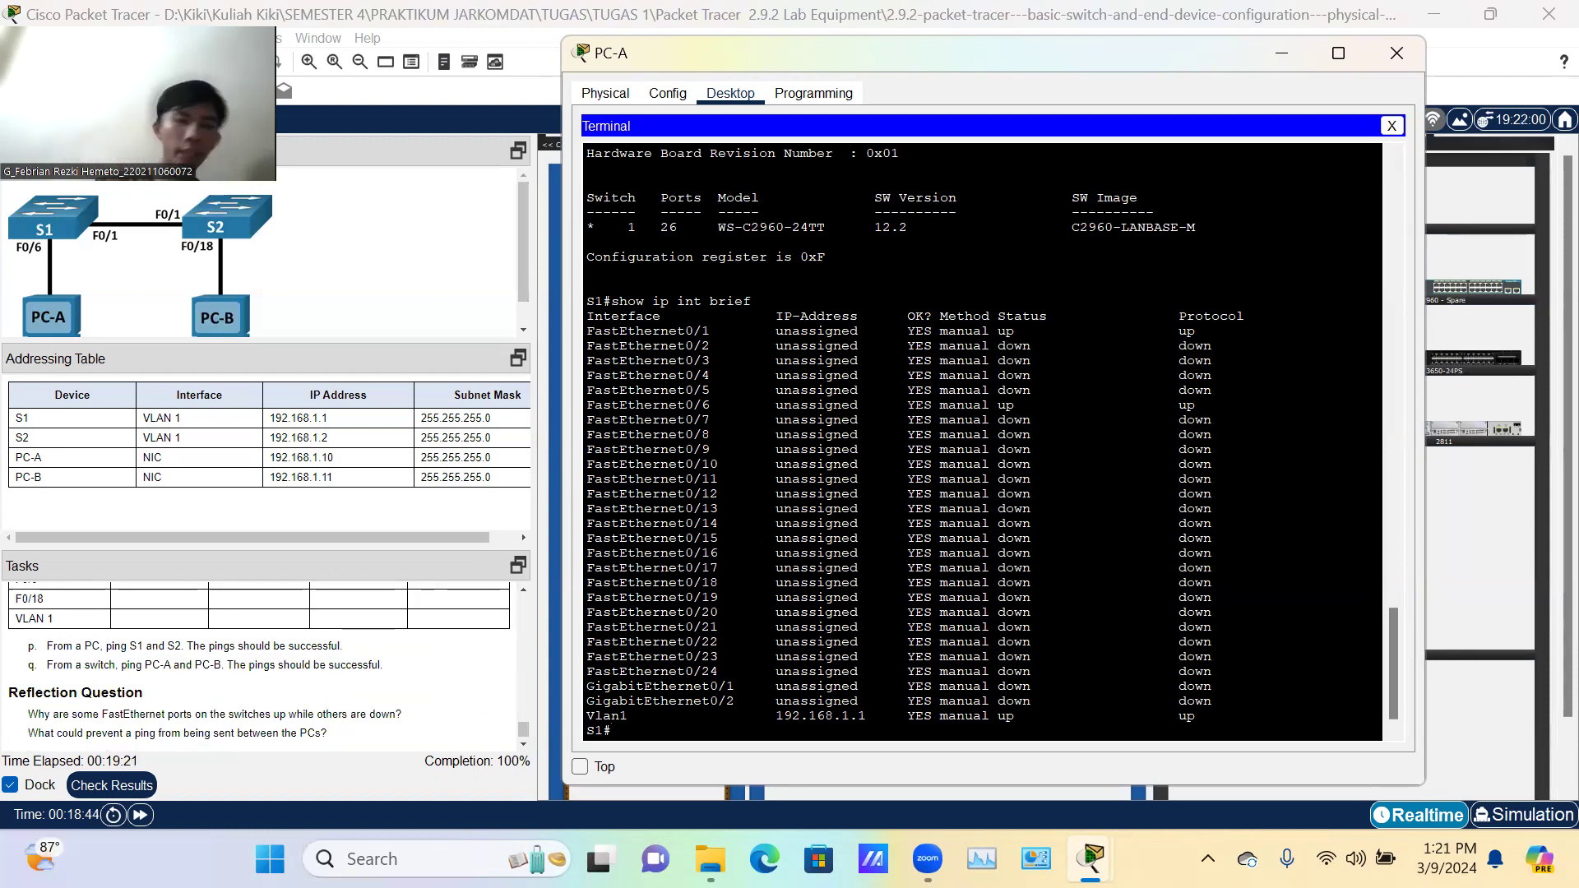
{"action": "left_click", "coordinate": [1396, 53]}
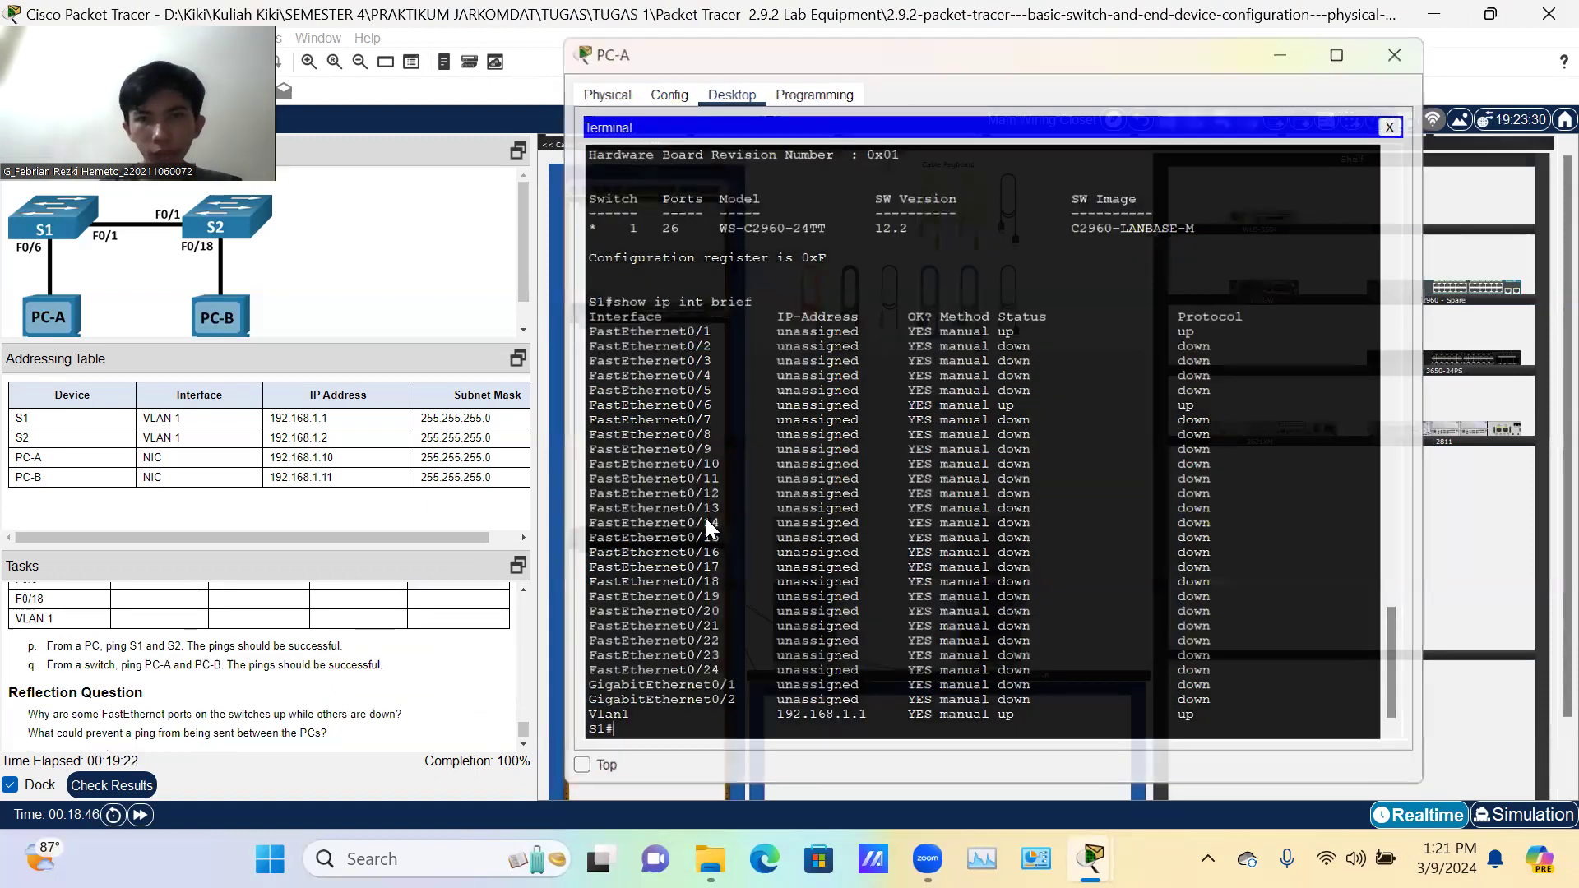
{"action": "left_click", "coordinate": [804, 551]}
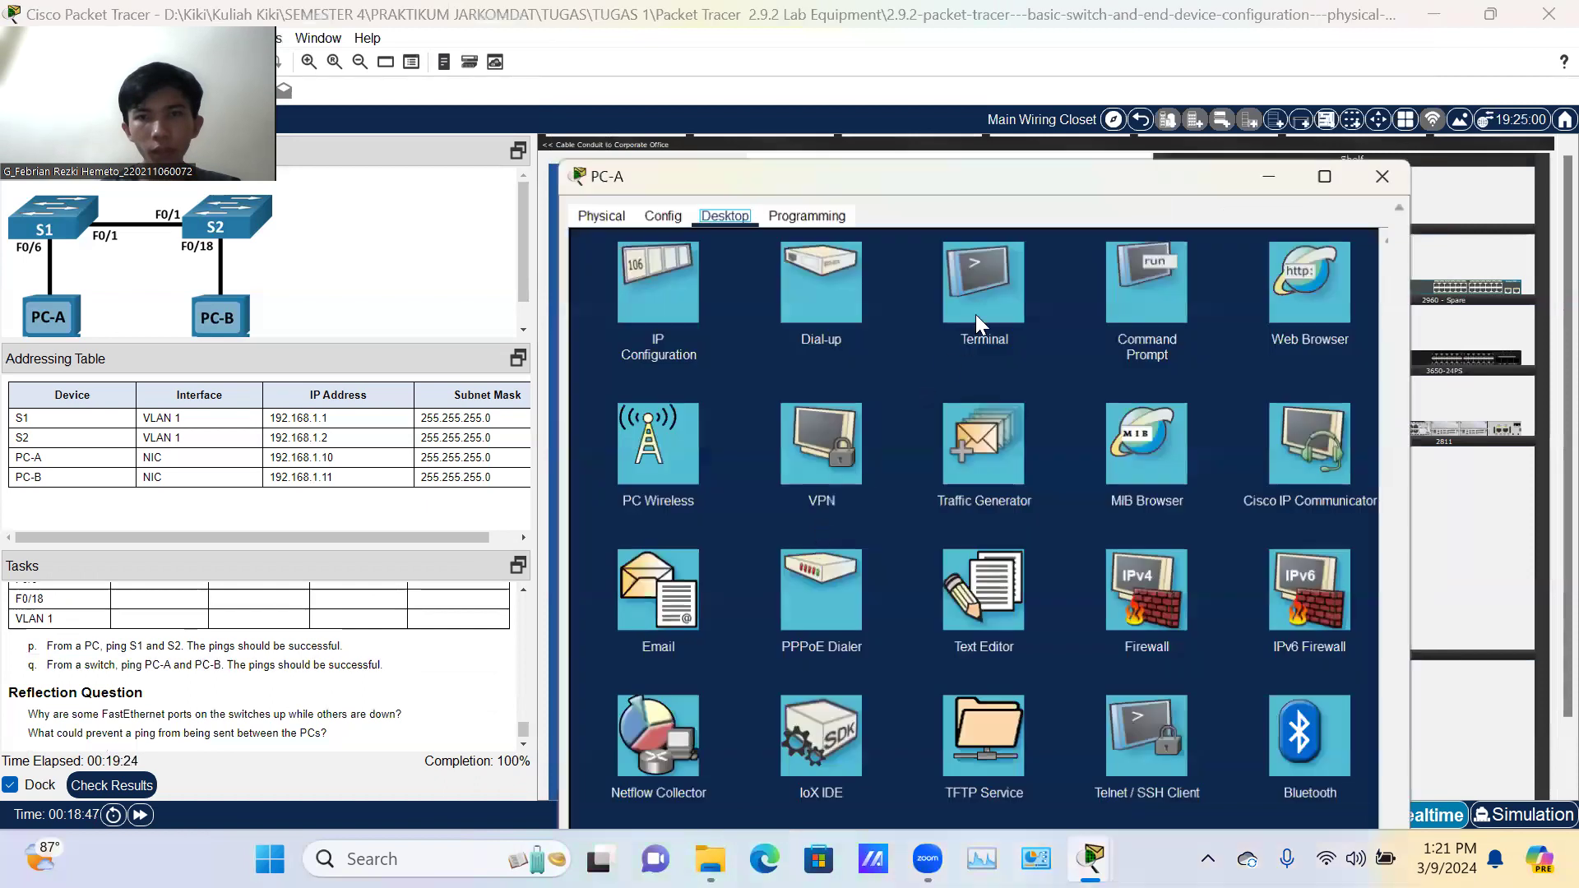
{"action": "left_click", "coordinate": [1132, 140]}
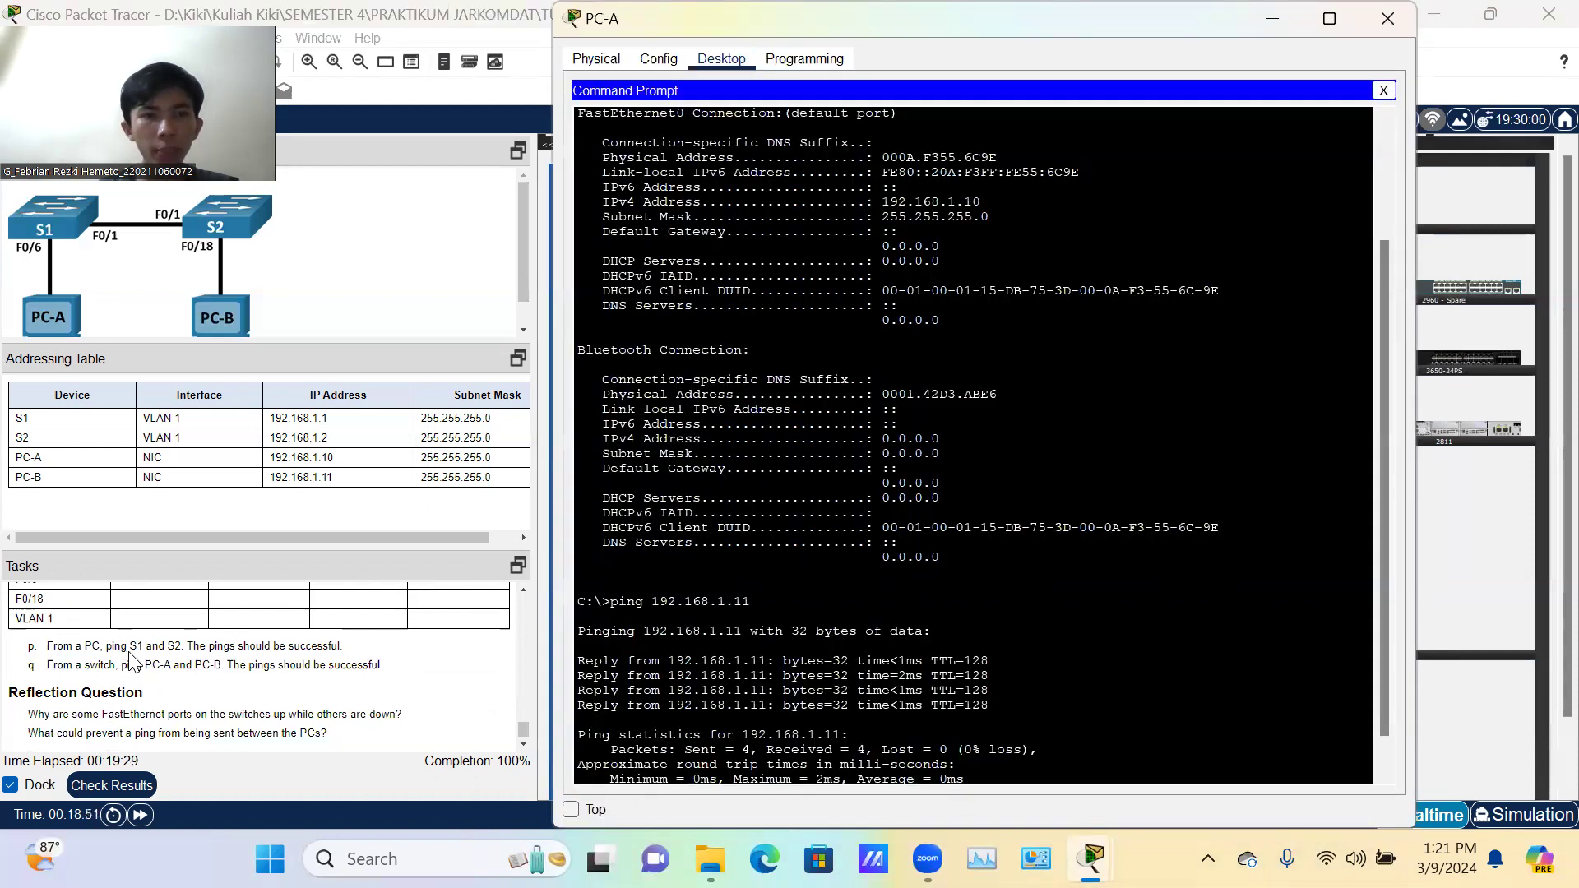
{"action": "left_click", "coordinate": [977, 671]}
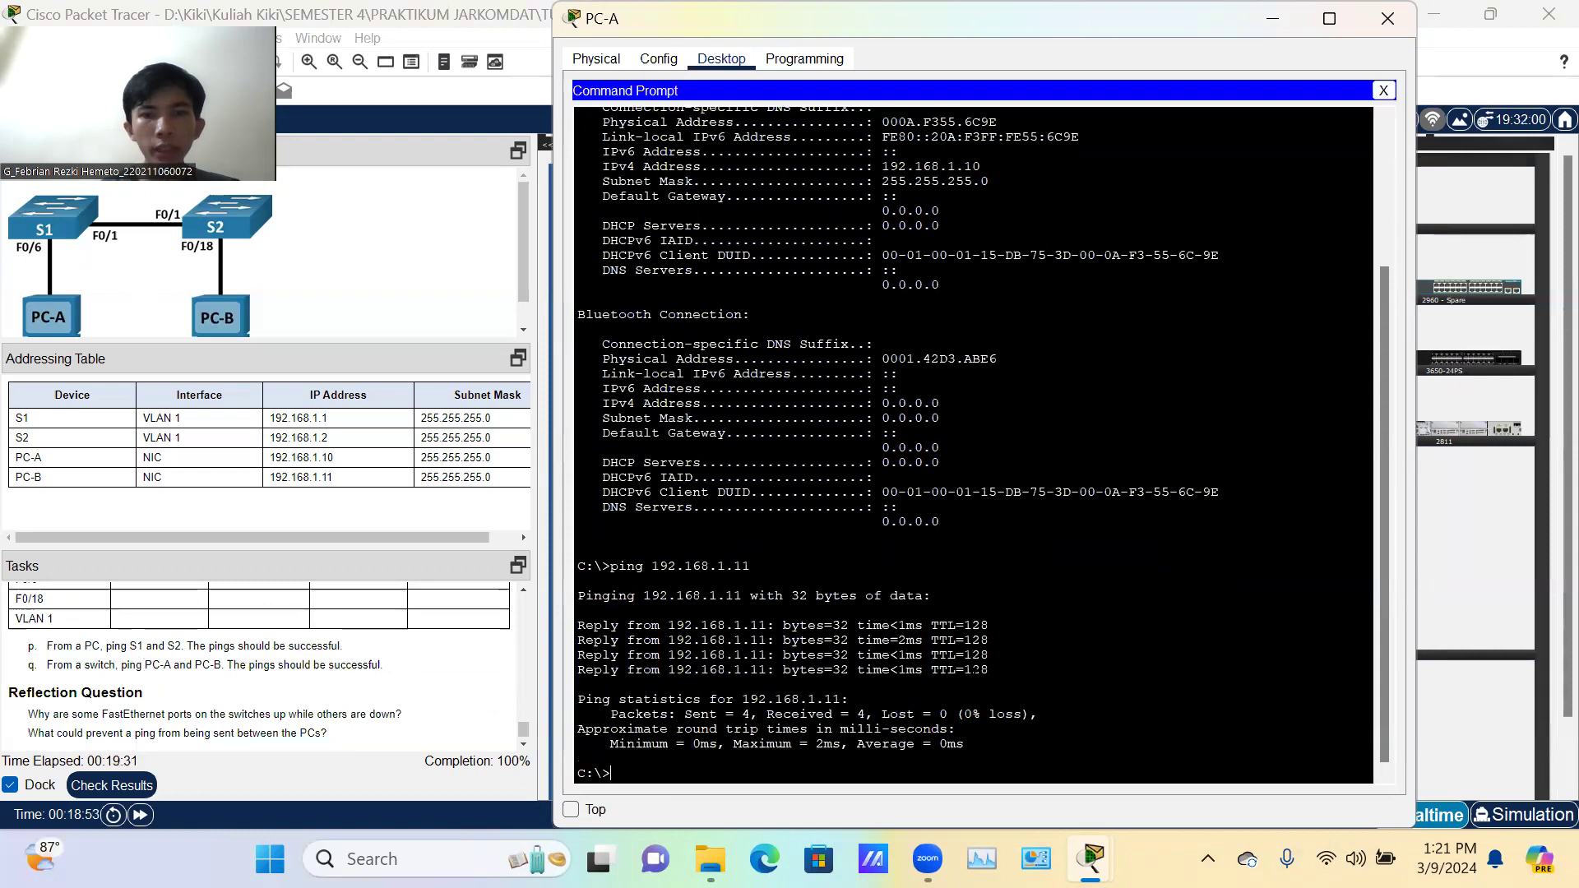
{"action": "type", "text": "ping "}
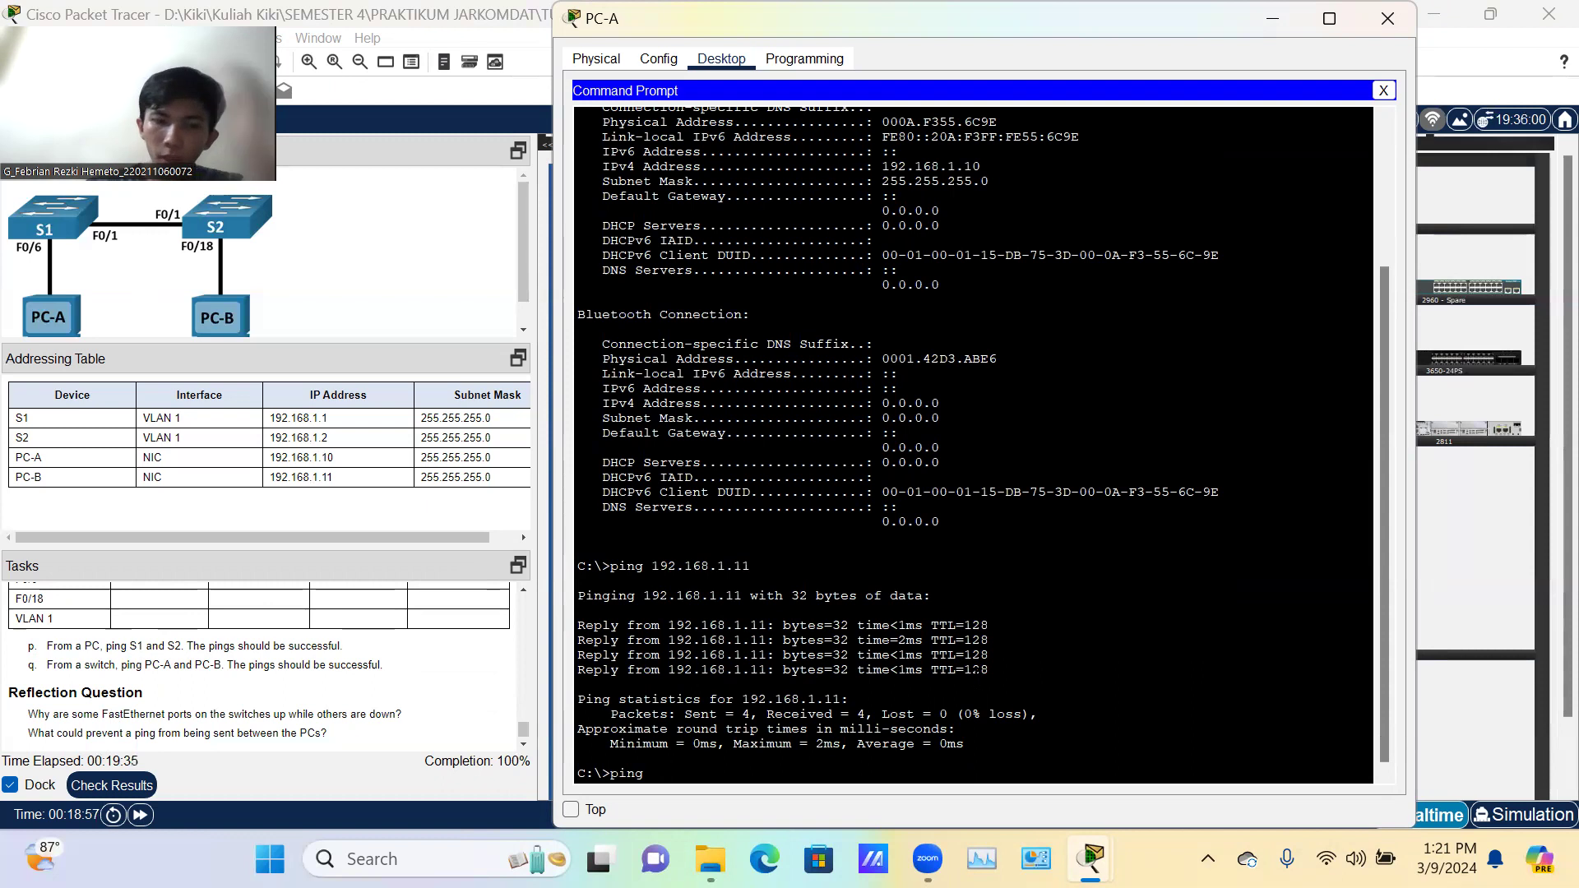
{"action": "type", "text": "192.1"}
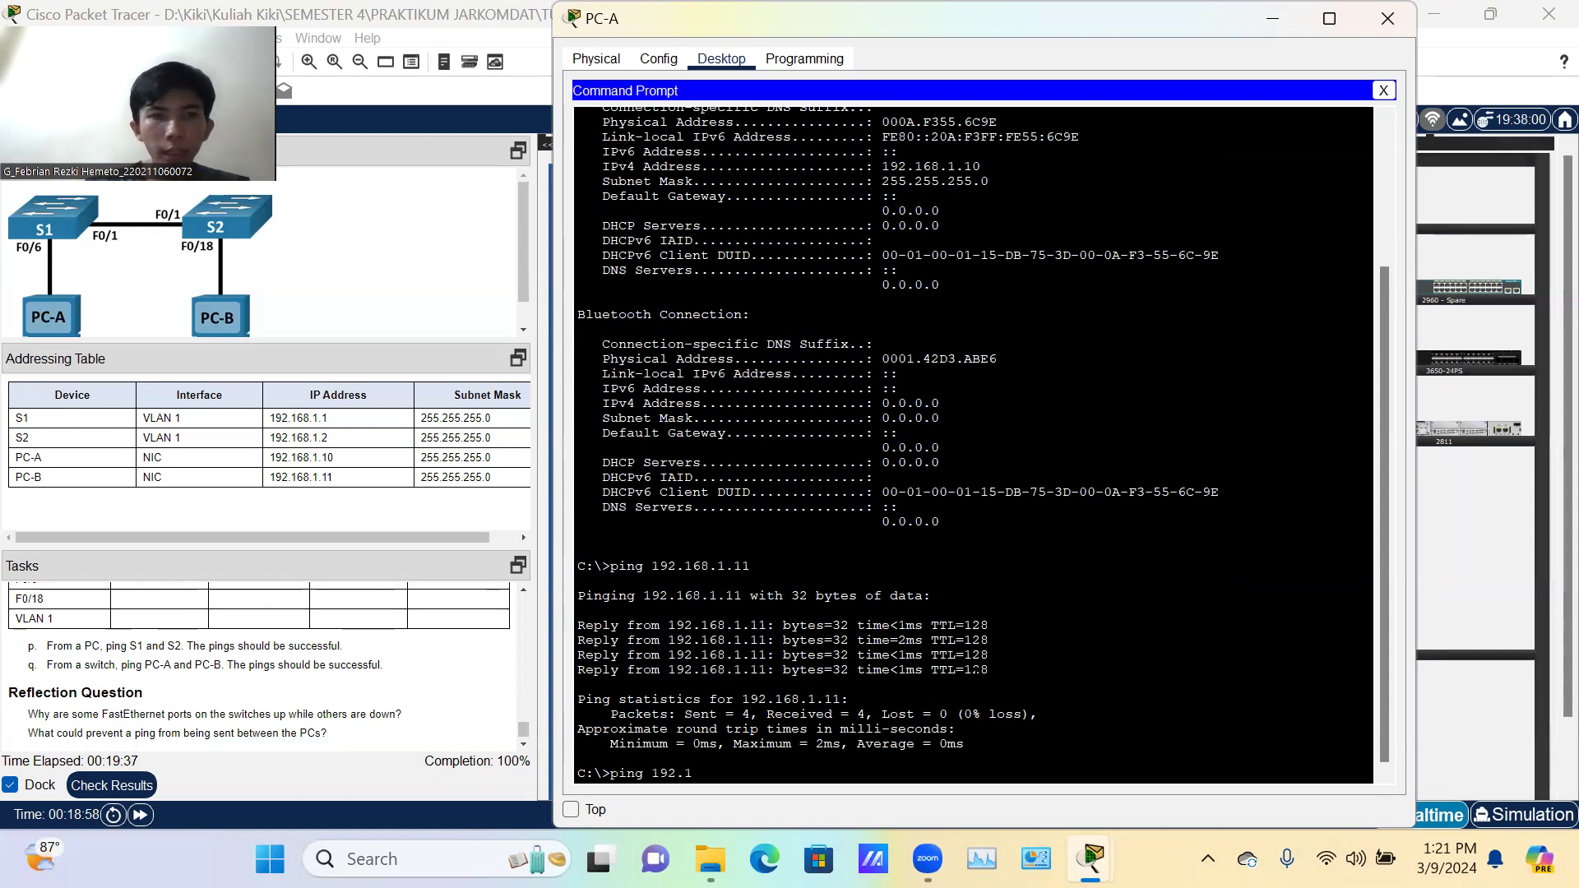
{"action": "type", "text": "68.1.1"}
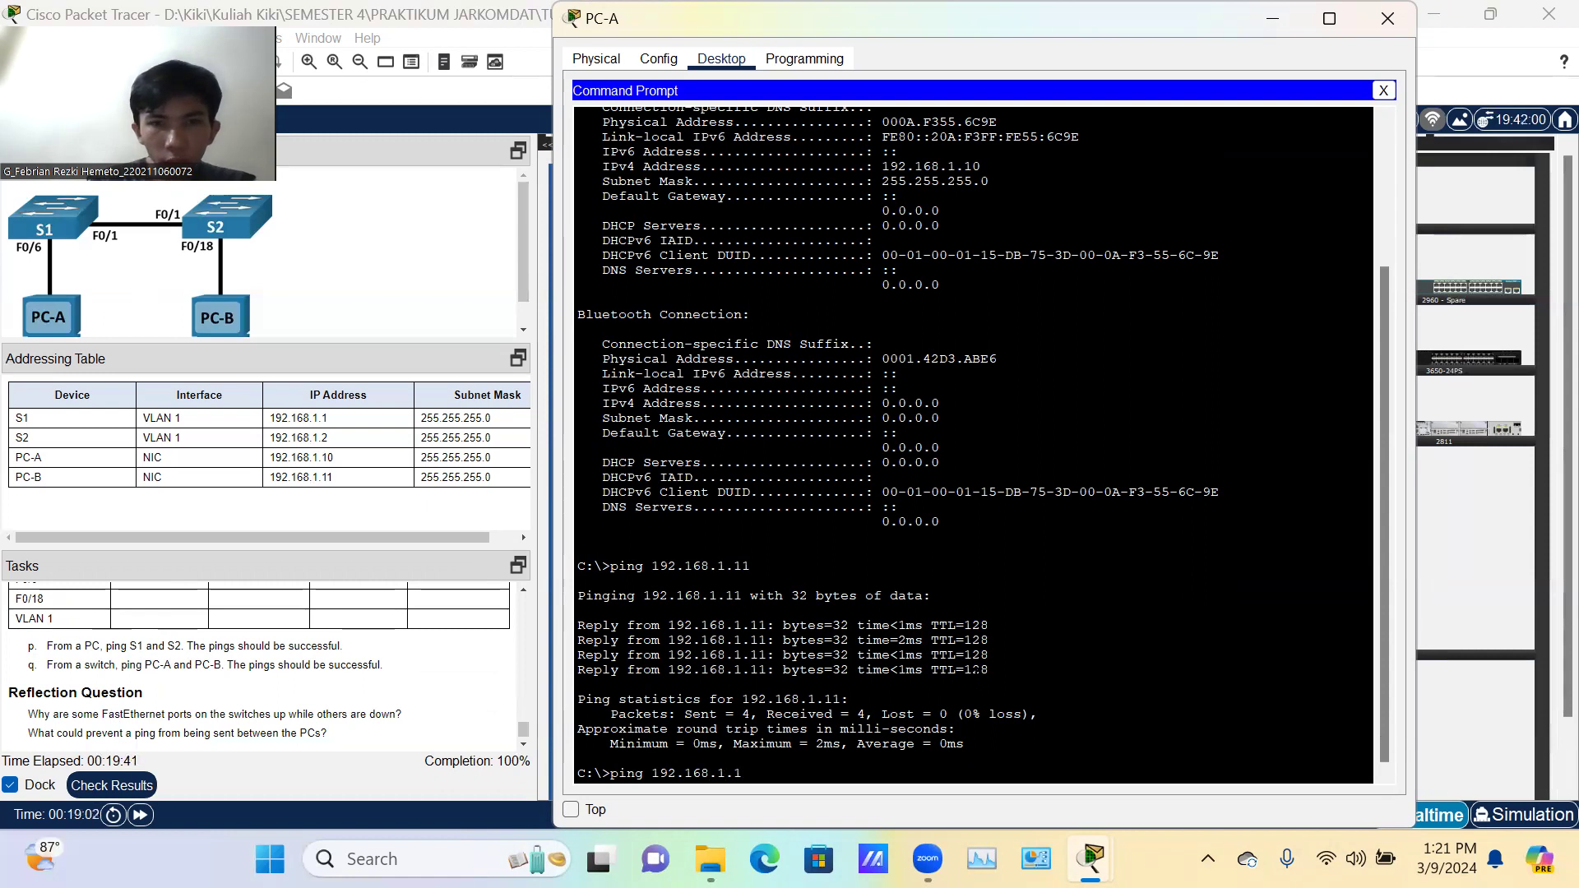
{"action": "key", "text": "Return"}
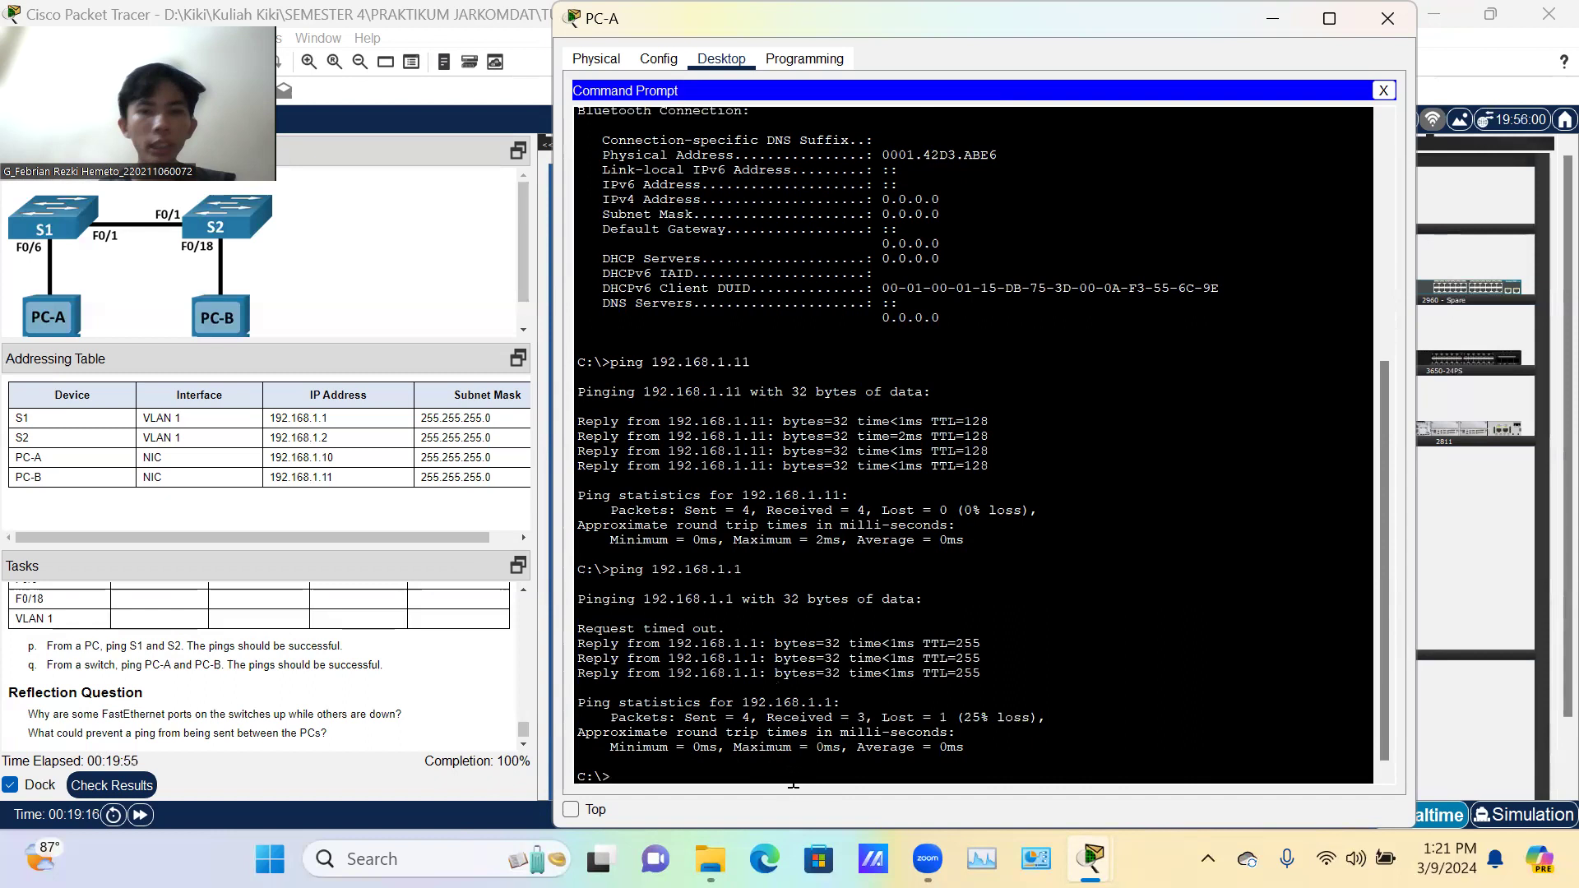
{"action": "key", "text": "Up"}
{"action": "key", "text": "Return"}
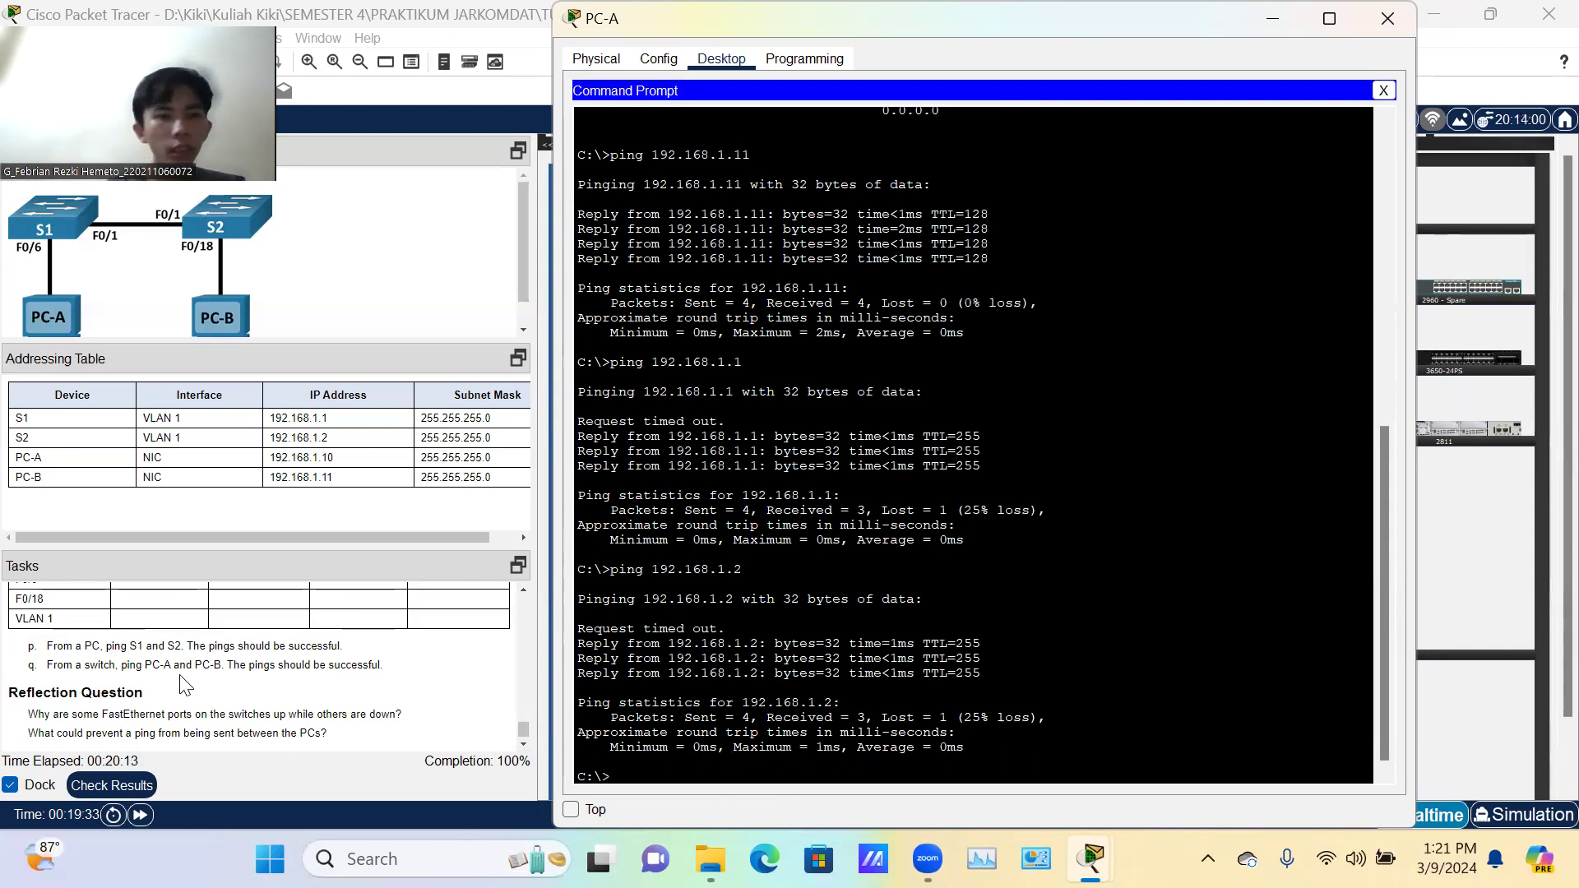
Step: Close PC-A and ping 192.168.1.10 from the S2 console in PC-B's Terminal
{"action": "scroll", "coordinate": [181, 679], "scroll_direction": "down", "scroll_amount": 1}
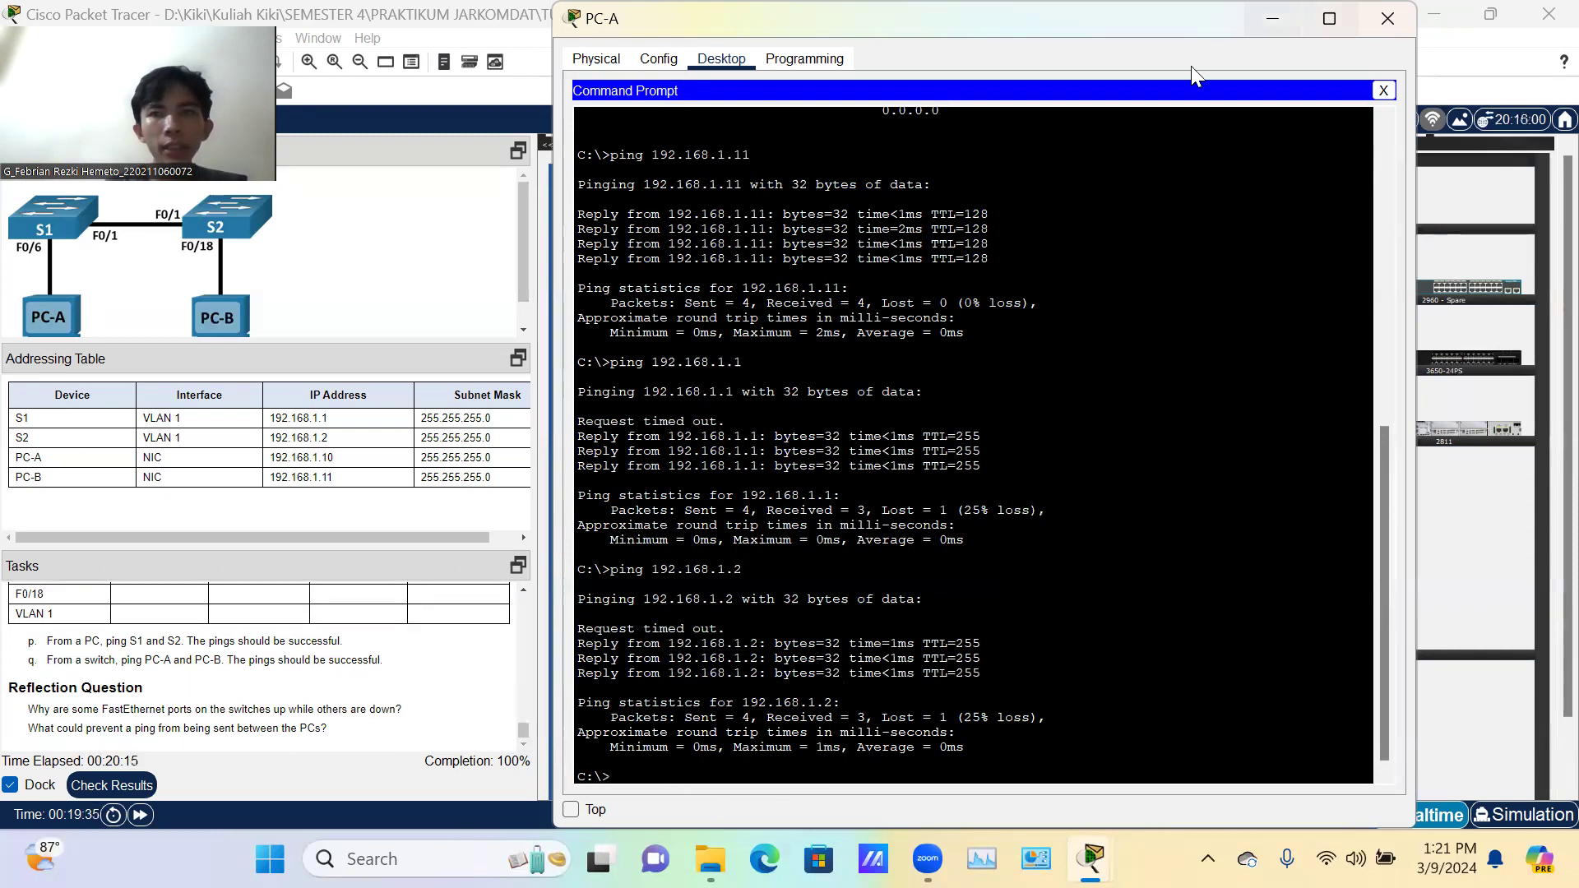
{"action": "left_click", "coordinate": [1367, 18]}
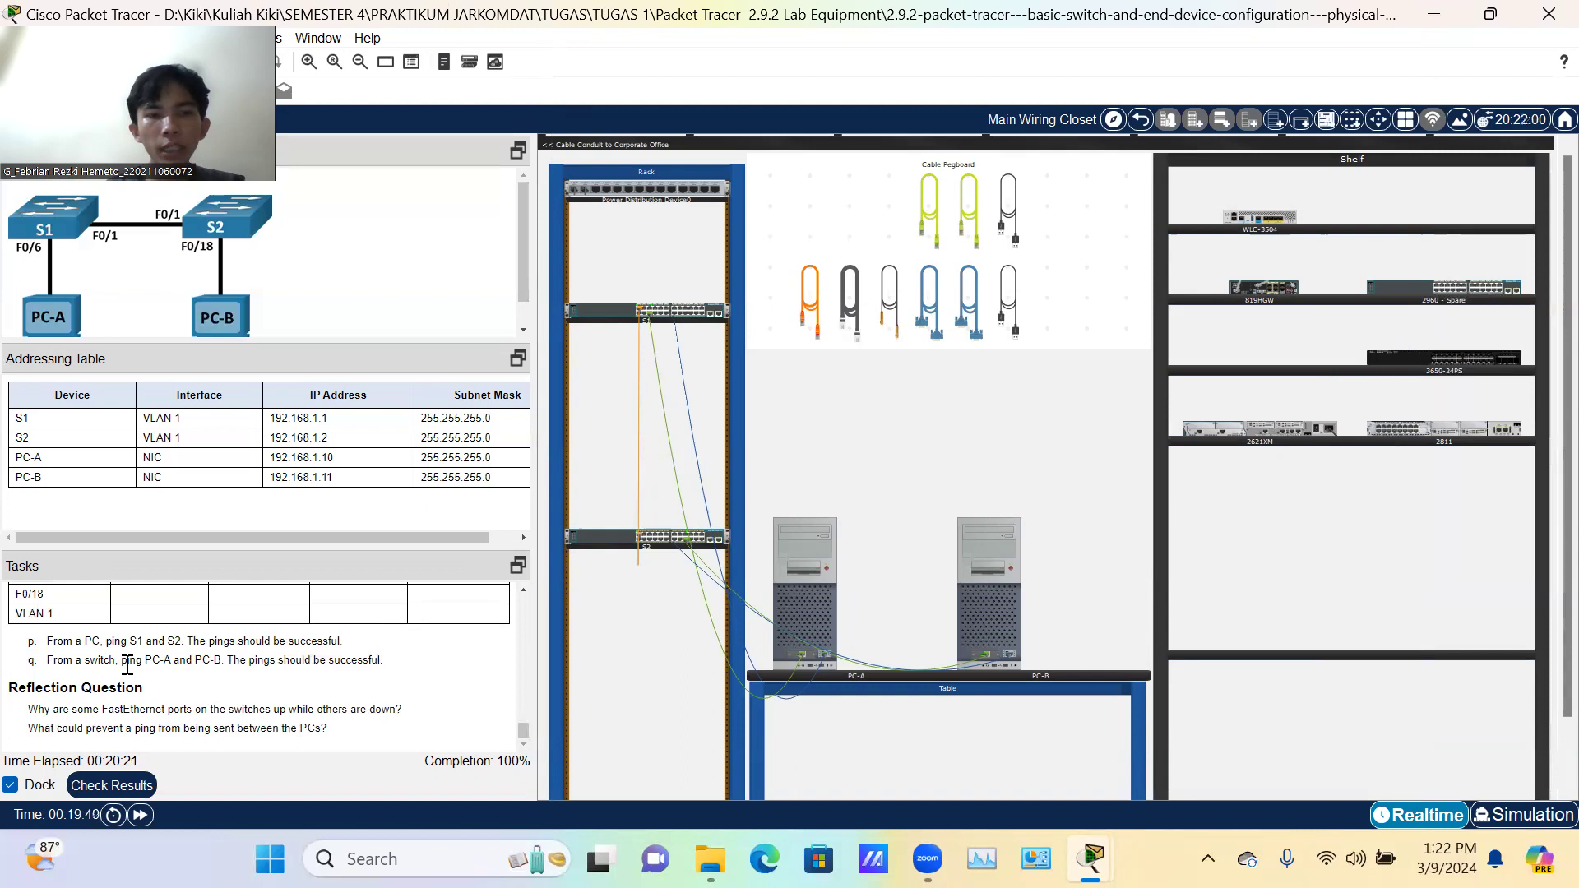
{"action": "left_click", "coordinate": [989, 593]}
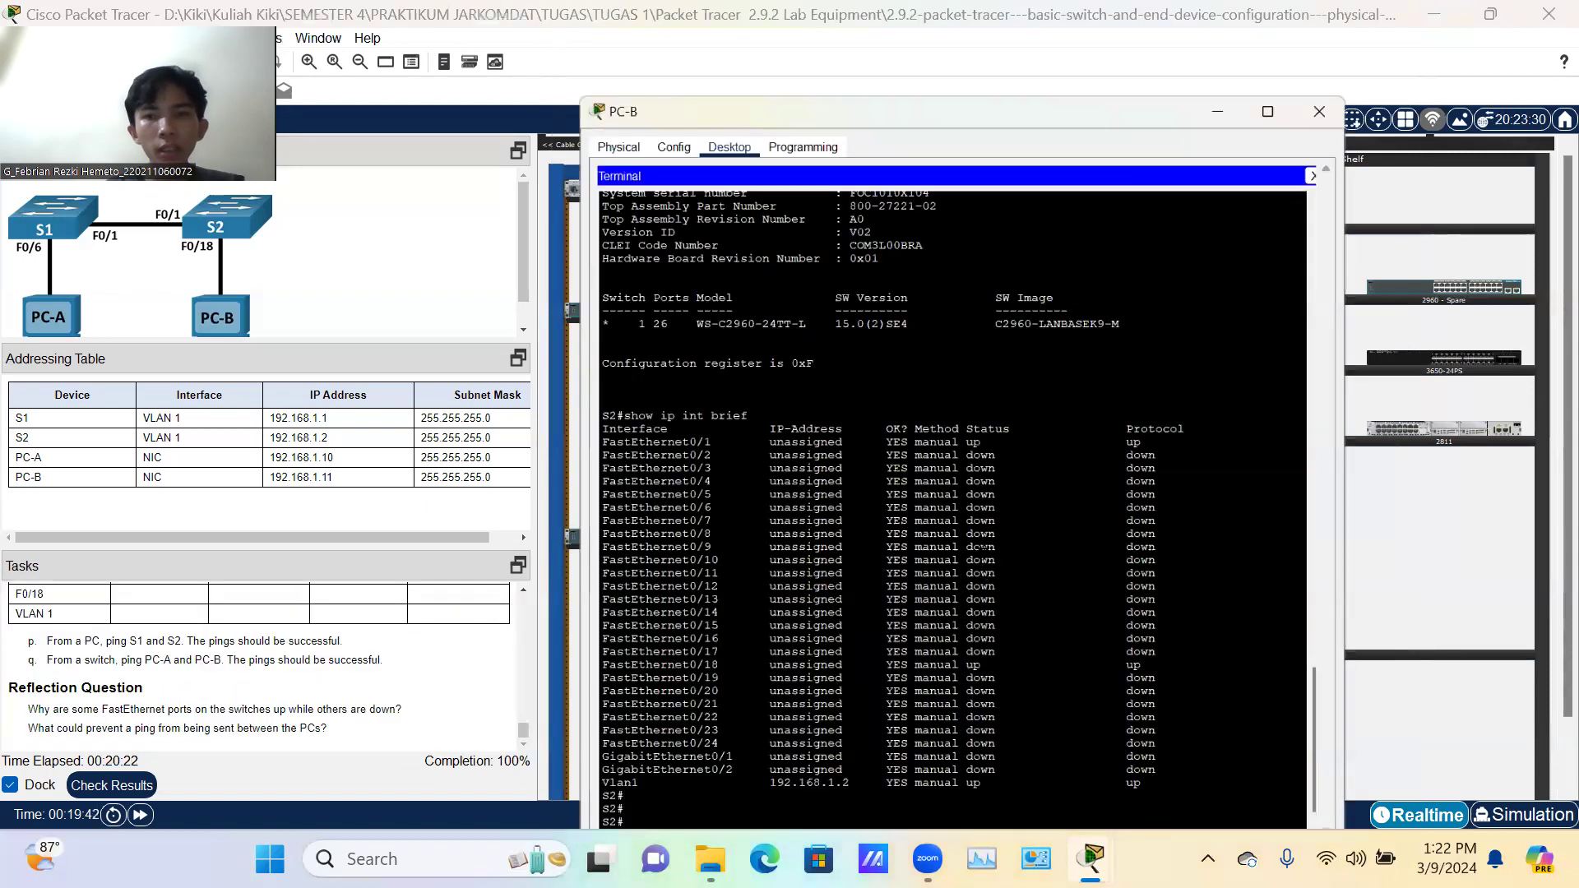
{"action": "key", "text": "Return"}
{"action": "key", "text": "Return"}
{"action": "key", "text": "Return"}
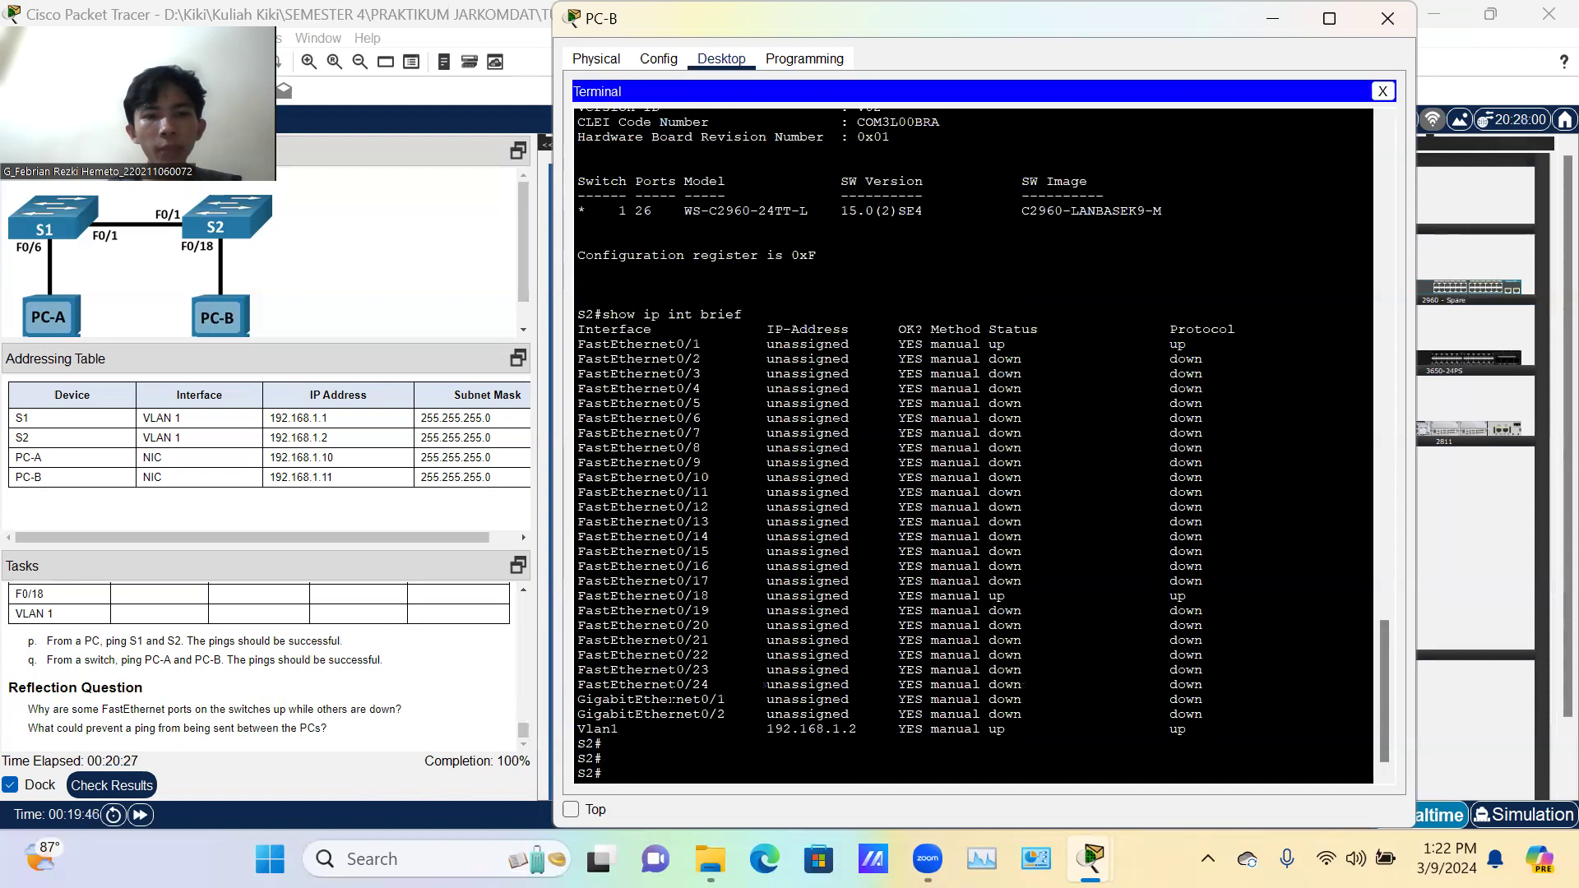
{"action": "type", "text": "ping"}
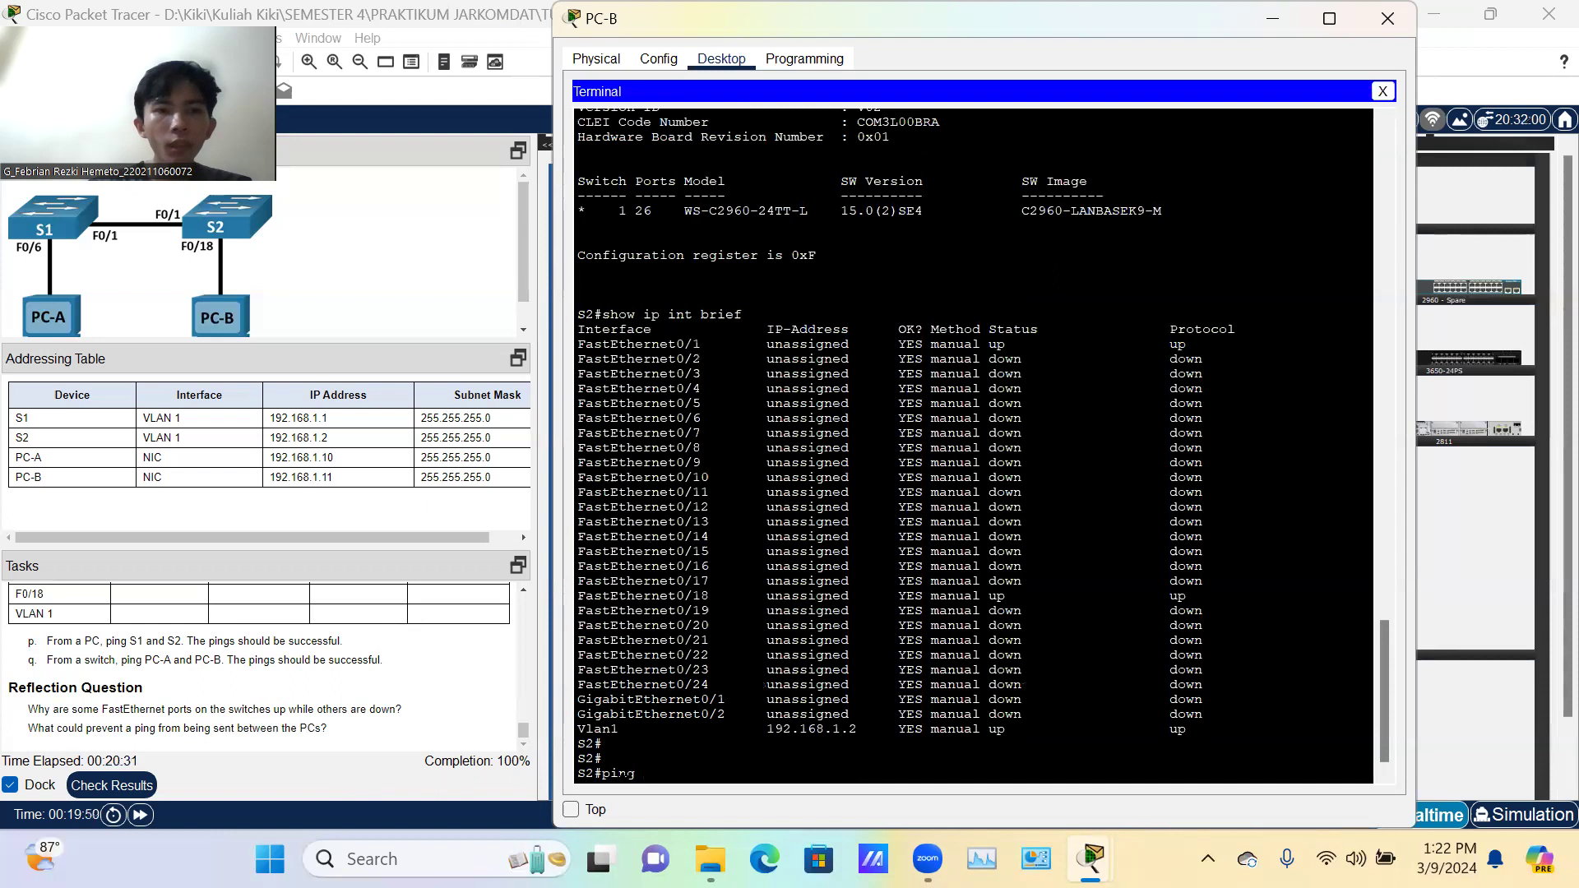
{"action": "type", "text": " 192.168.1.10"}
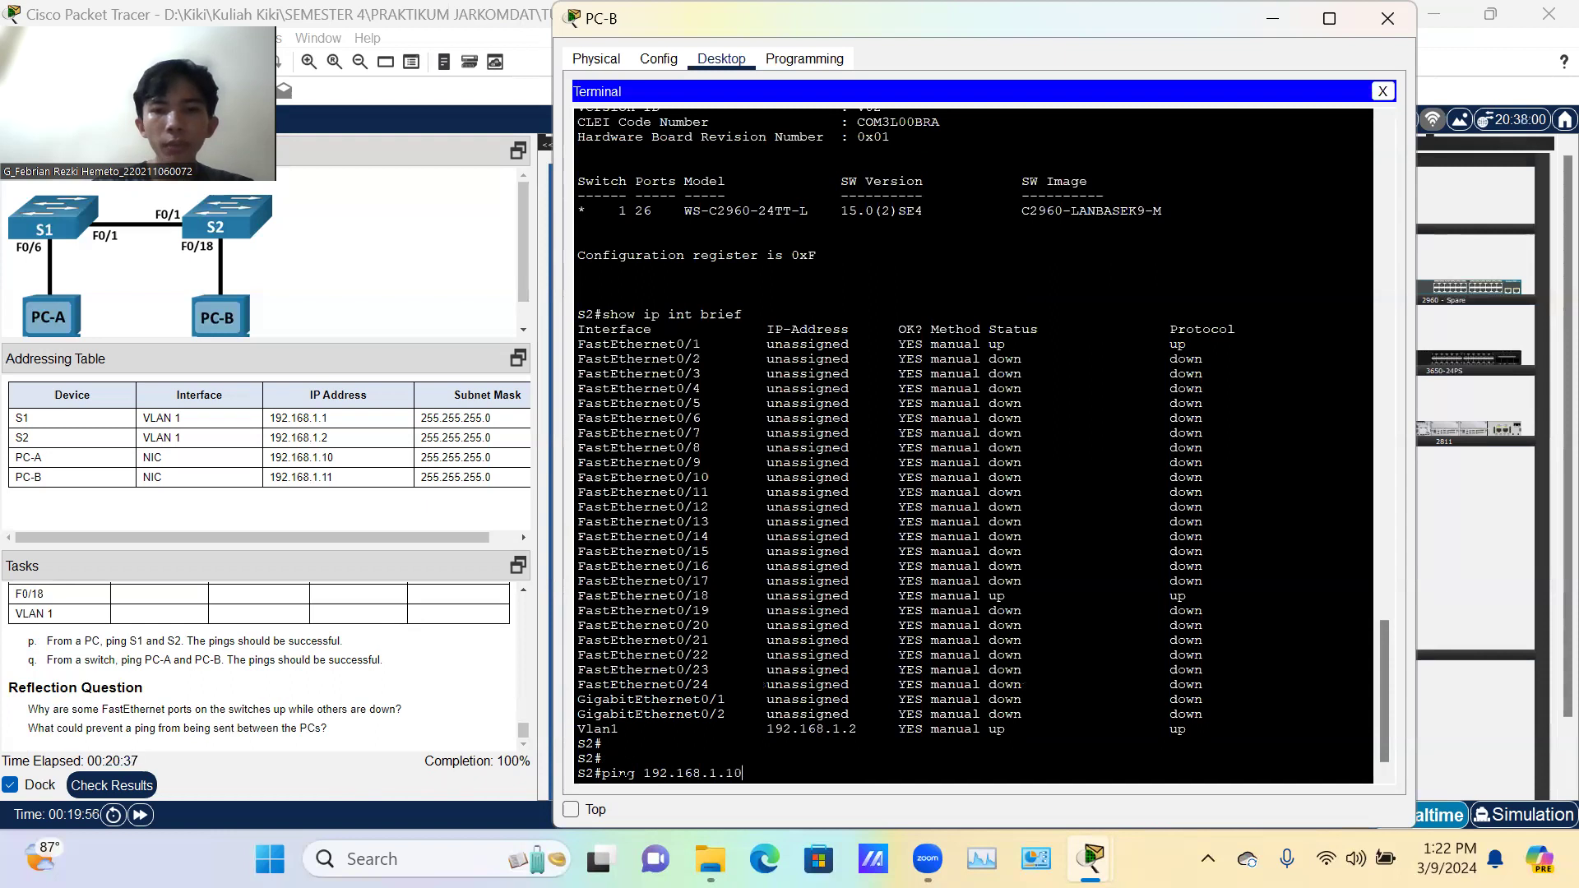
{"action": "key", "text": "Return"}
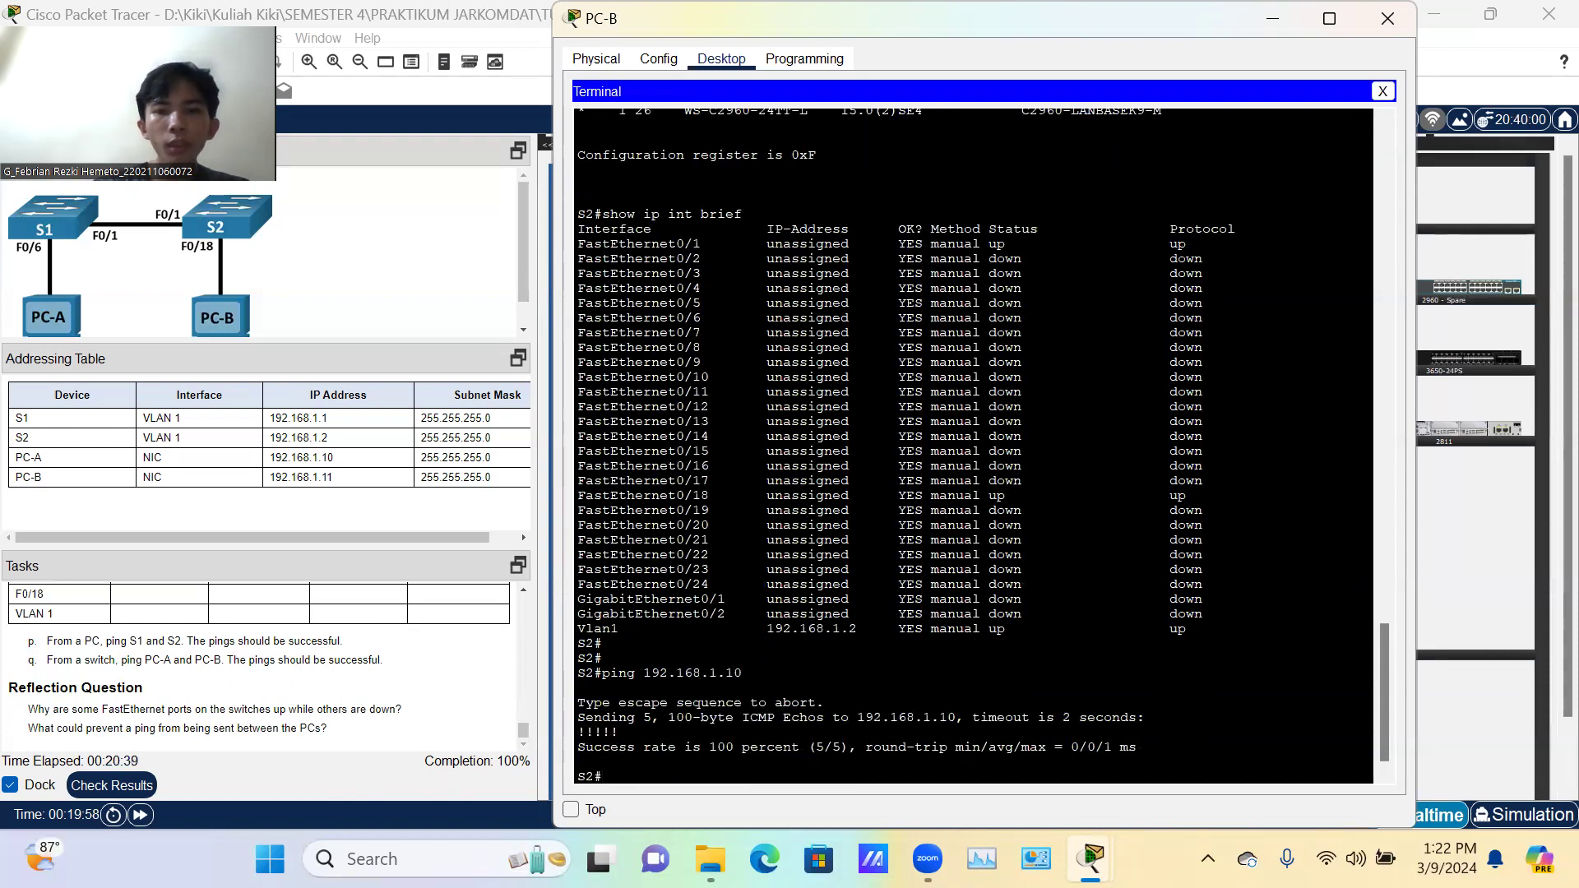
Step: Ping PC-B at 192.168.1.11 from the S2 console and close the PC-B window
{"action": "key", "text": "Up"}
{"action": "key", "text": "BackSpace"}
{"action": "type", "text": "192.168.1.11"}
{"action": "key", "text": "Return"}
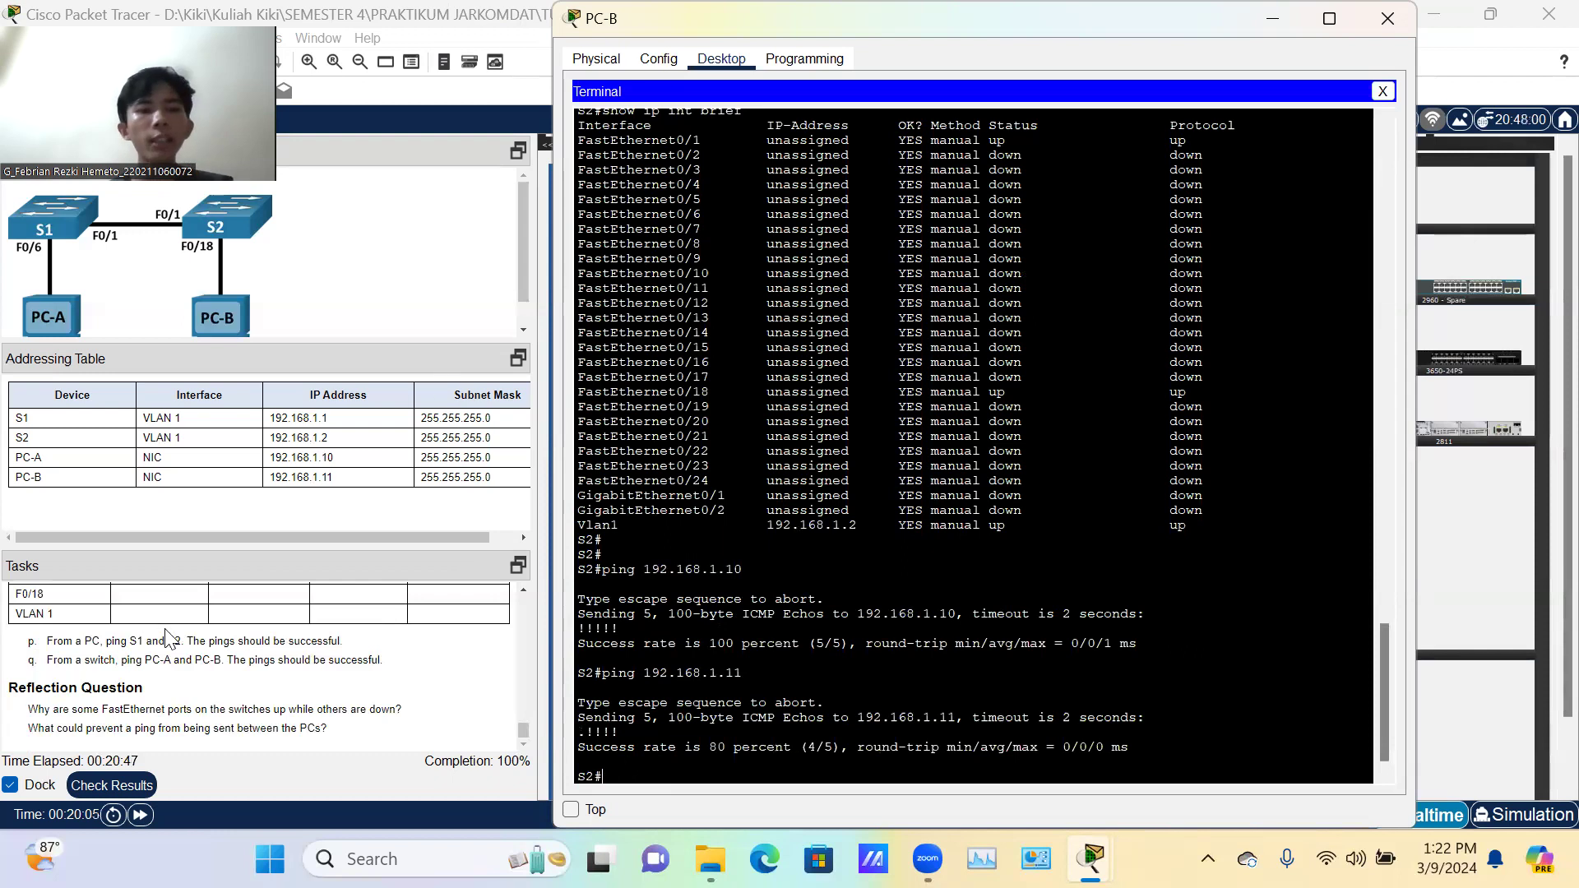
{"action": "mouse_move", "coordinate": [1333, 37]}
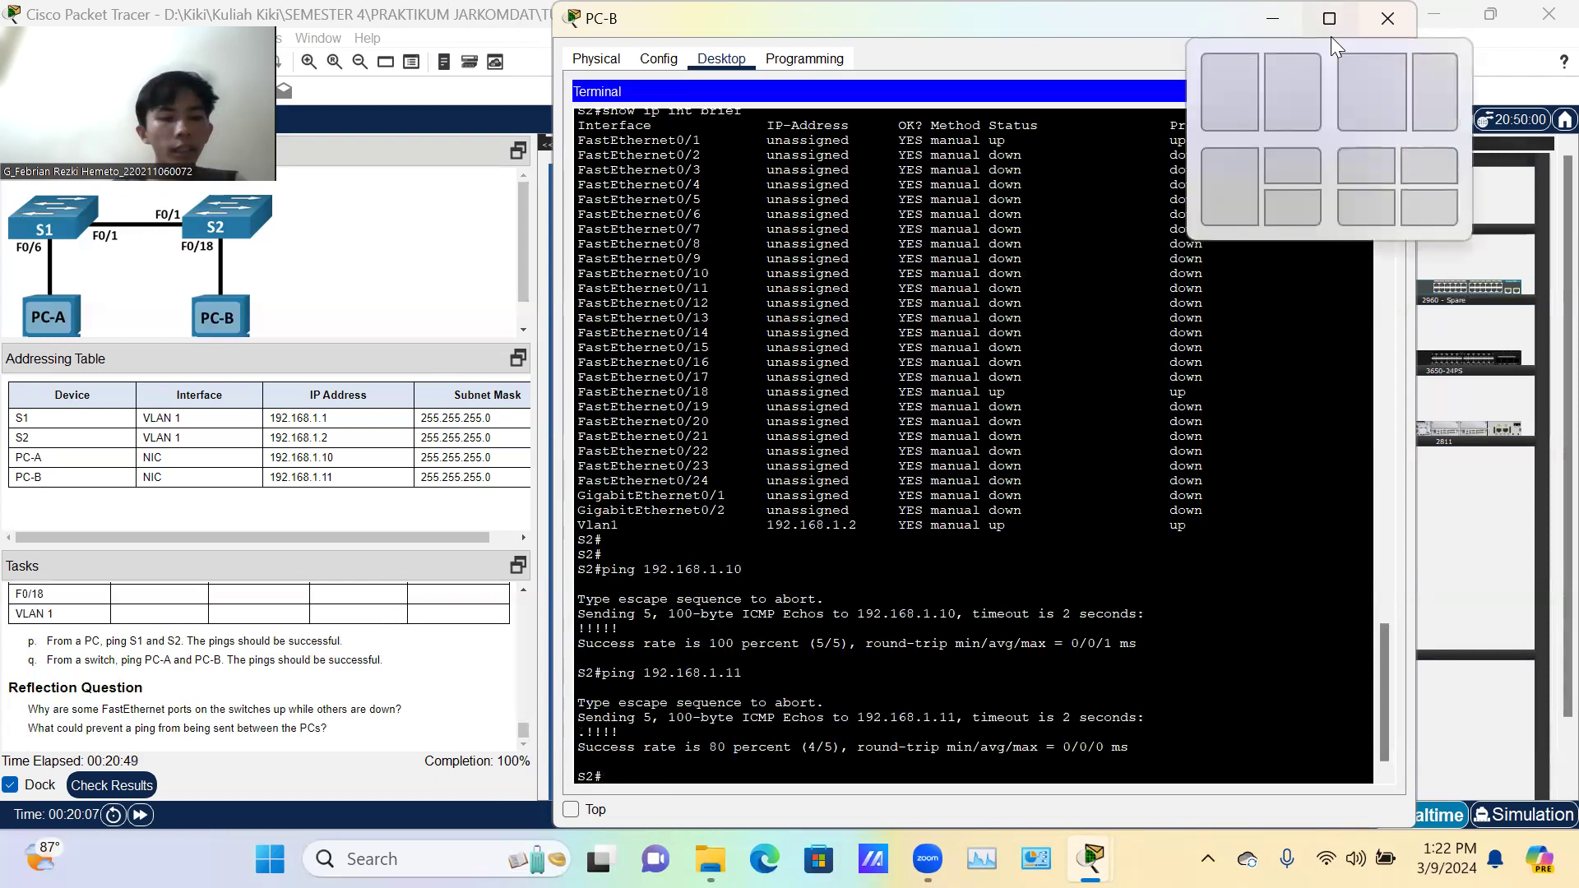
{"action": "left_click", "coordinate": [1406, 7]}
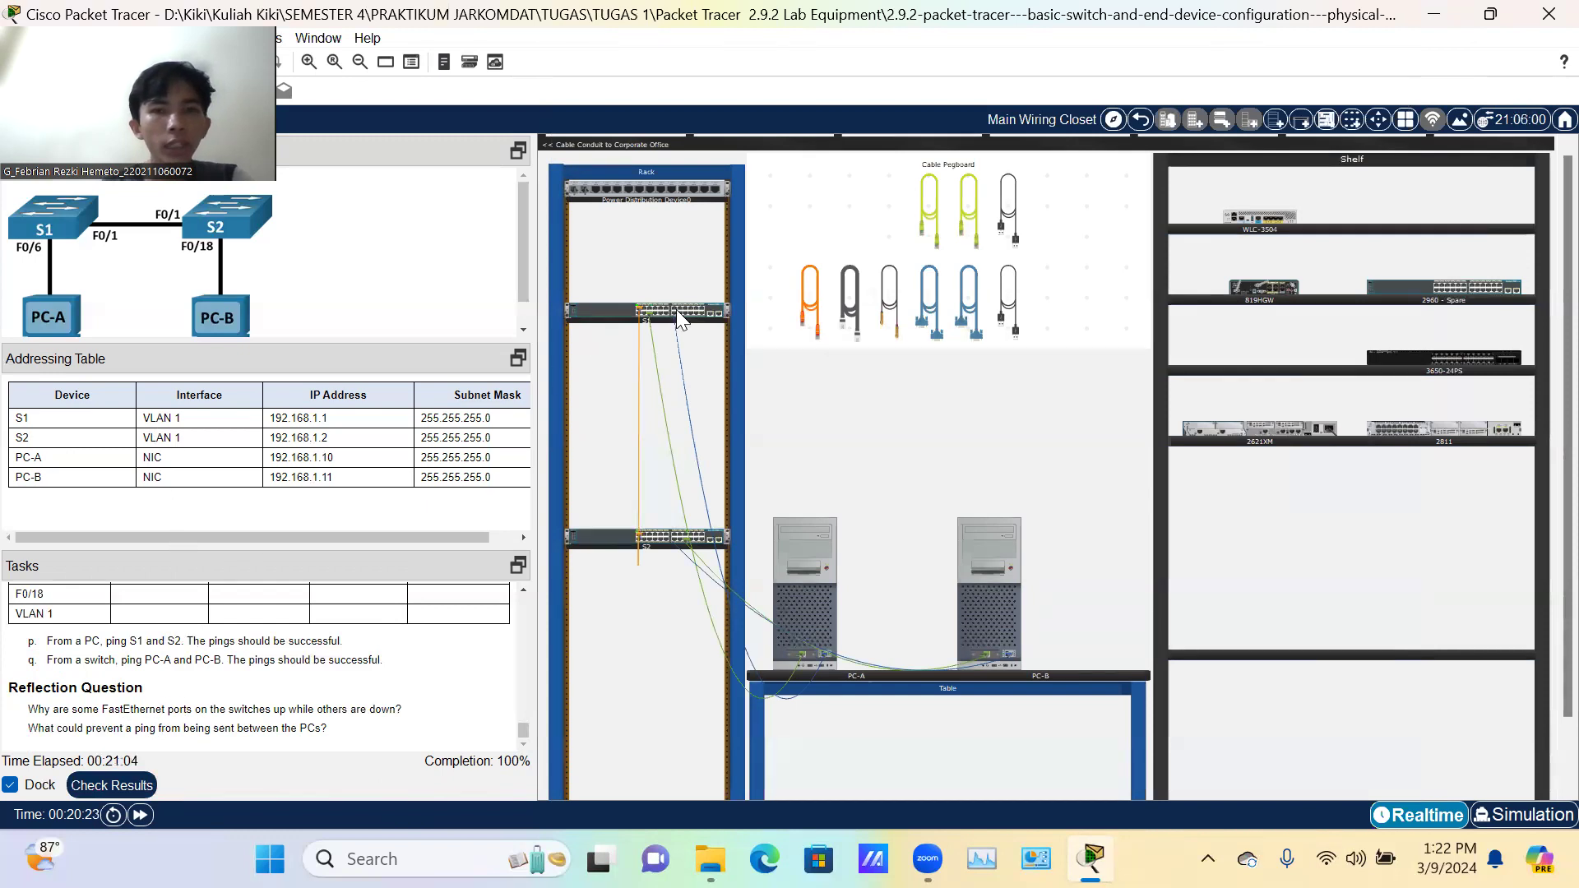
Step: Examine the rack switches and the connection details of the cable linking S1 and S2
{"action": "mouse_move", "coordinate": [658, 316]}
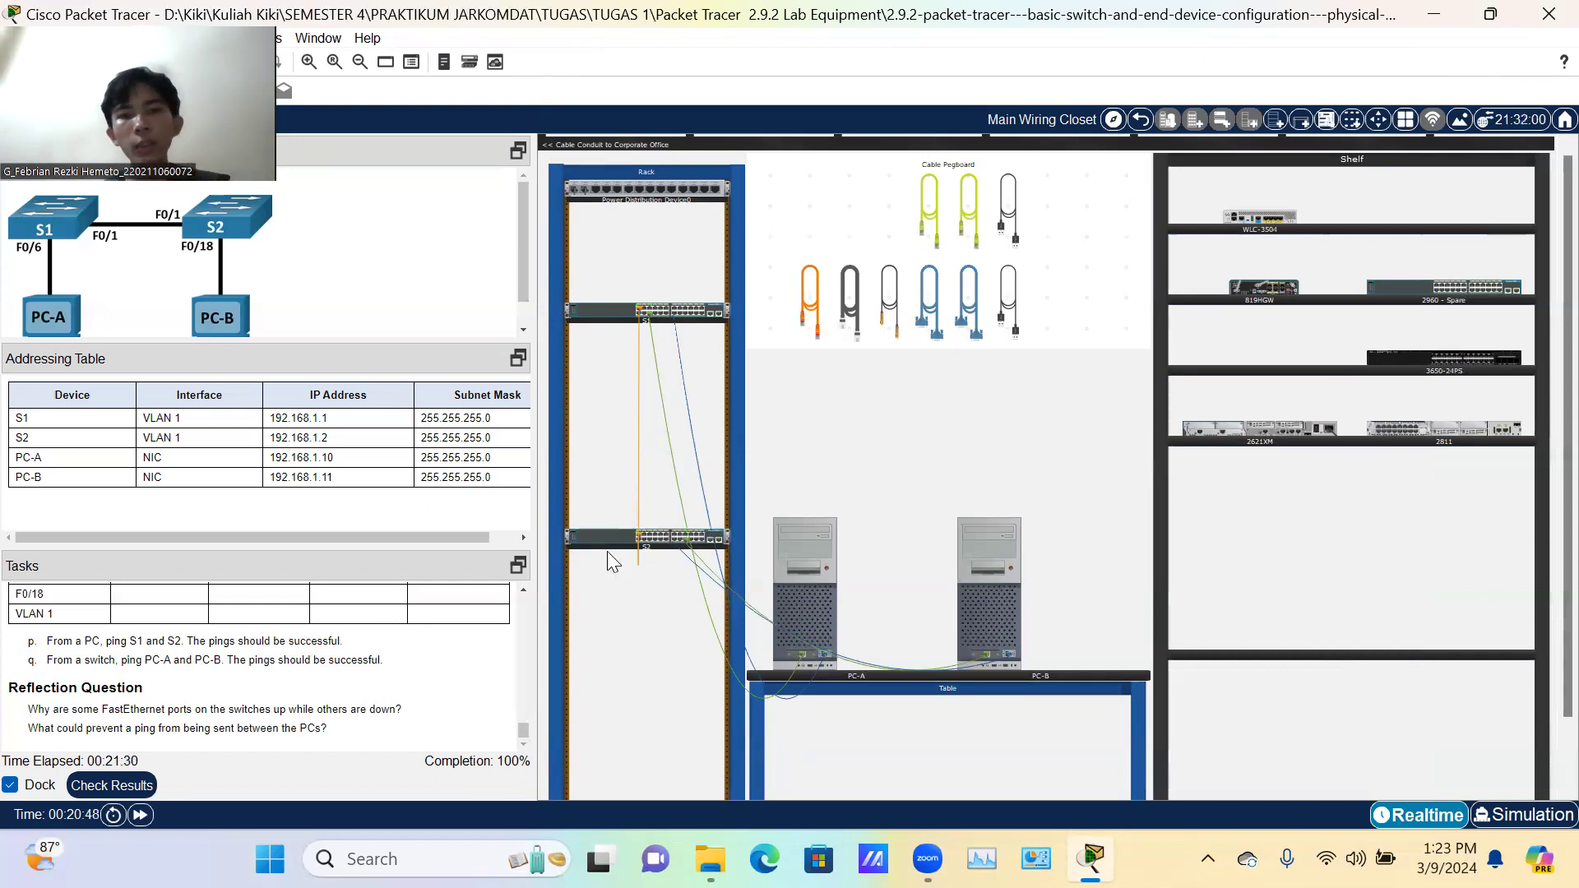
{"action": "left_click", "coordinate": [699, 544]}
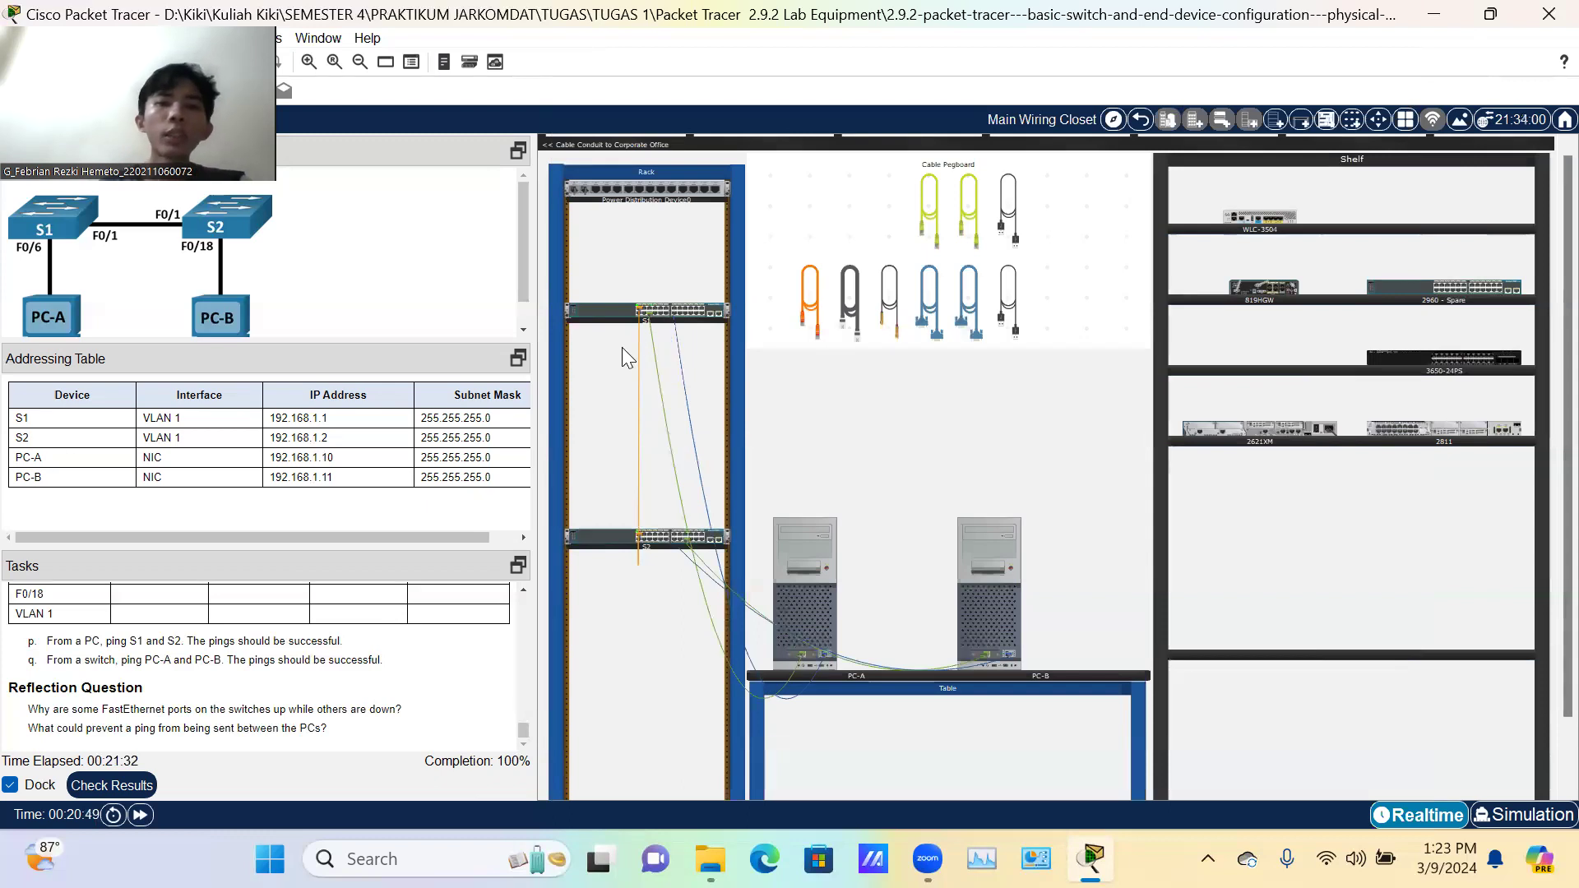
{"action": "mouse_move", "coordinate": [600, 316]}
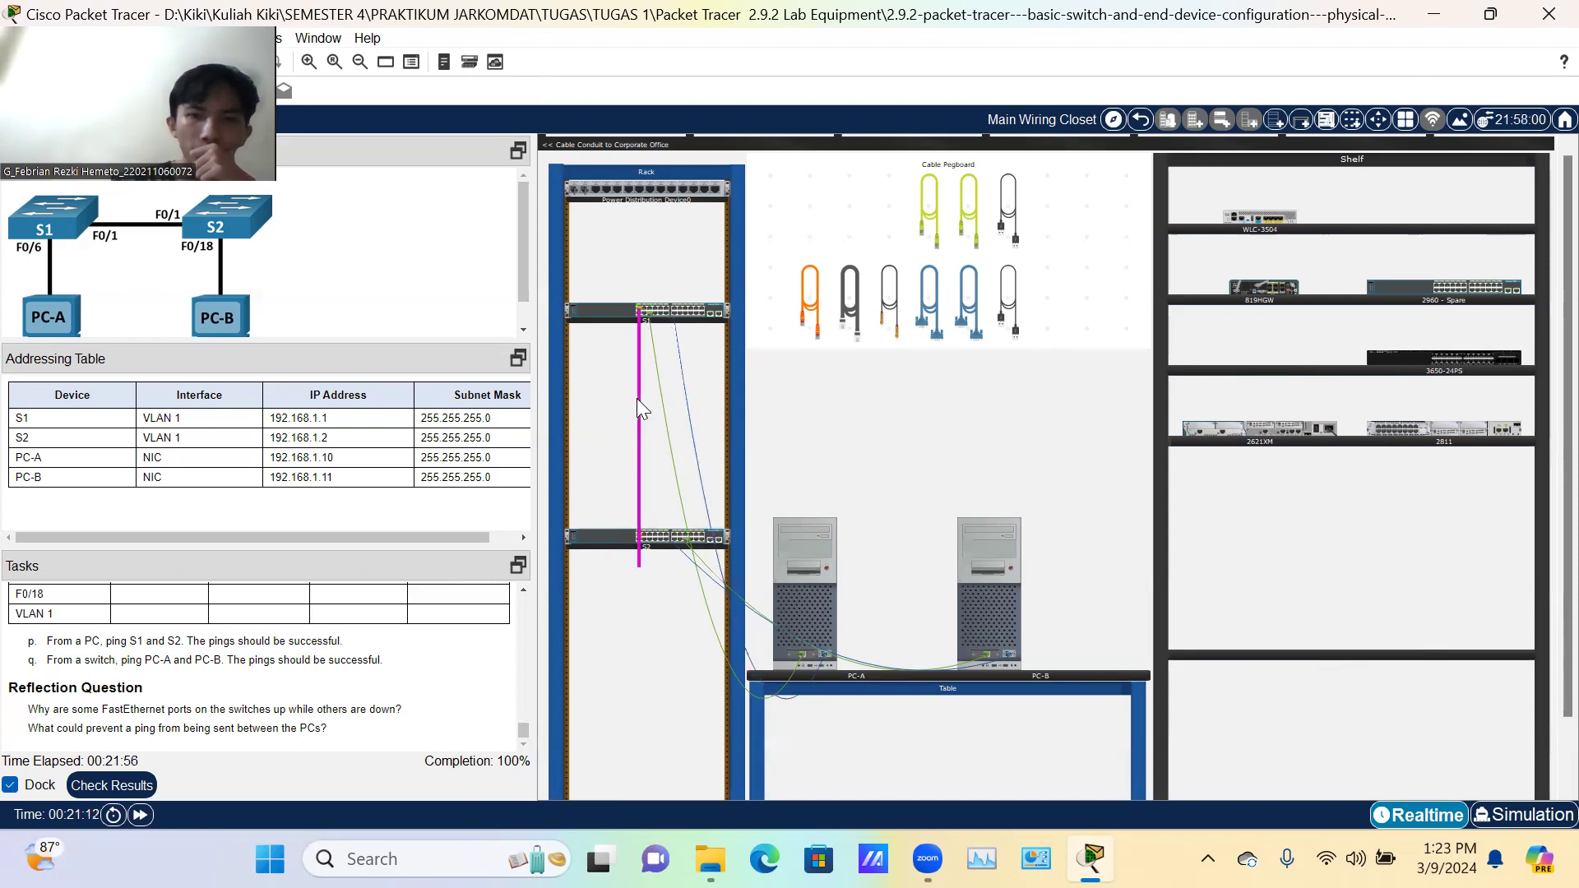
{"action": "mouse_move", "coordinate": [638, 401]}
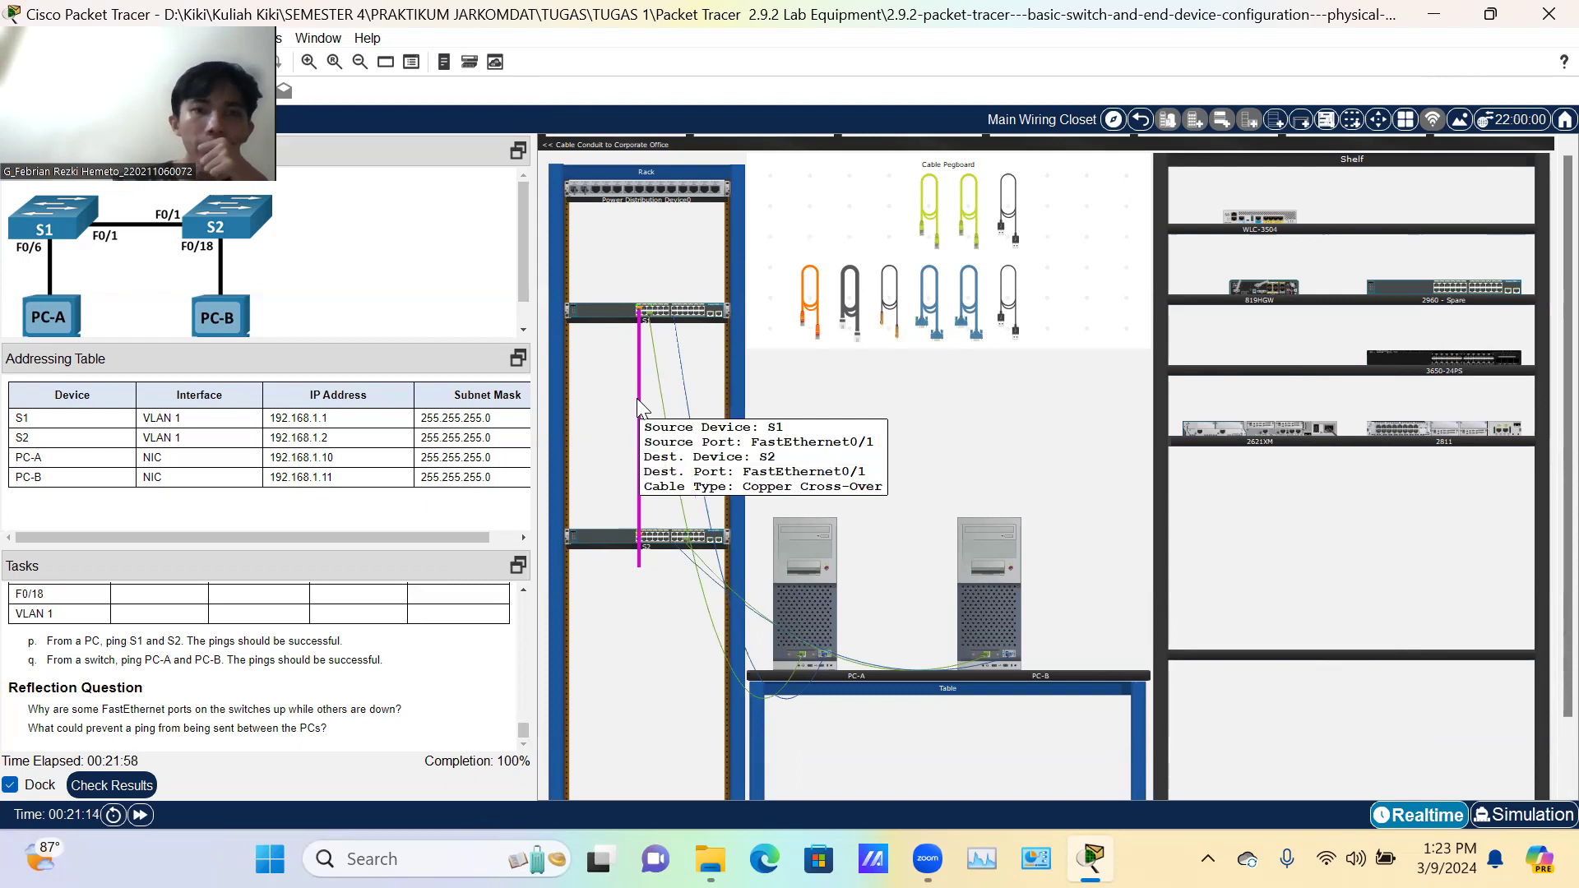